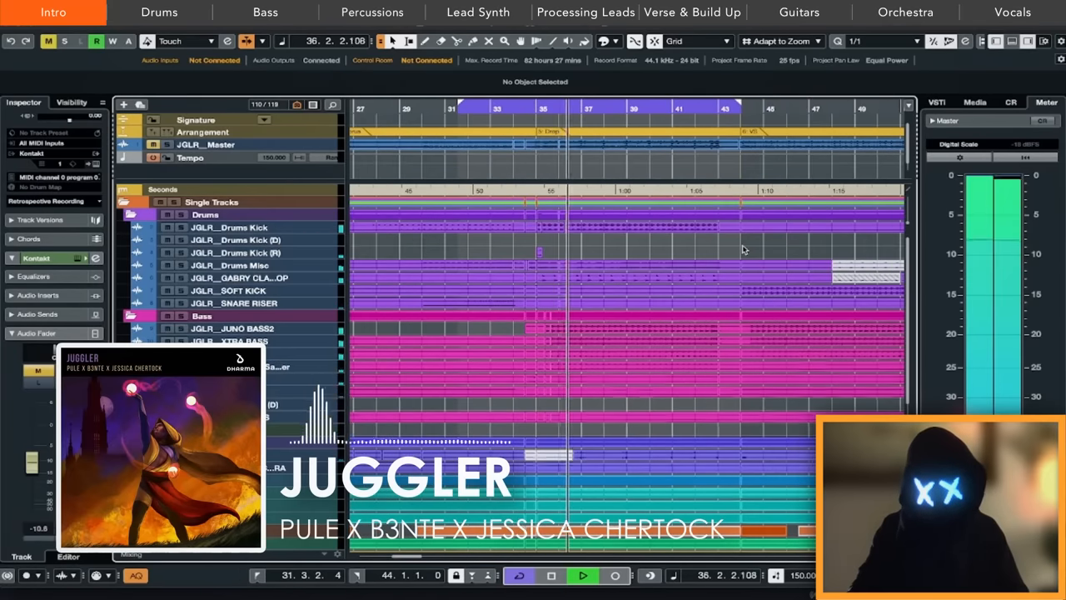
pyautogui.scroll(-5, 744, 249)
pyautogui.scroll(-3, 717, 264)
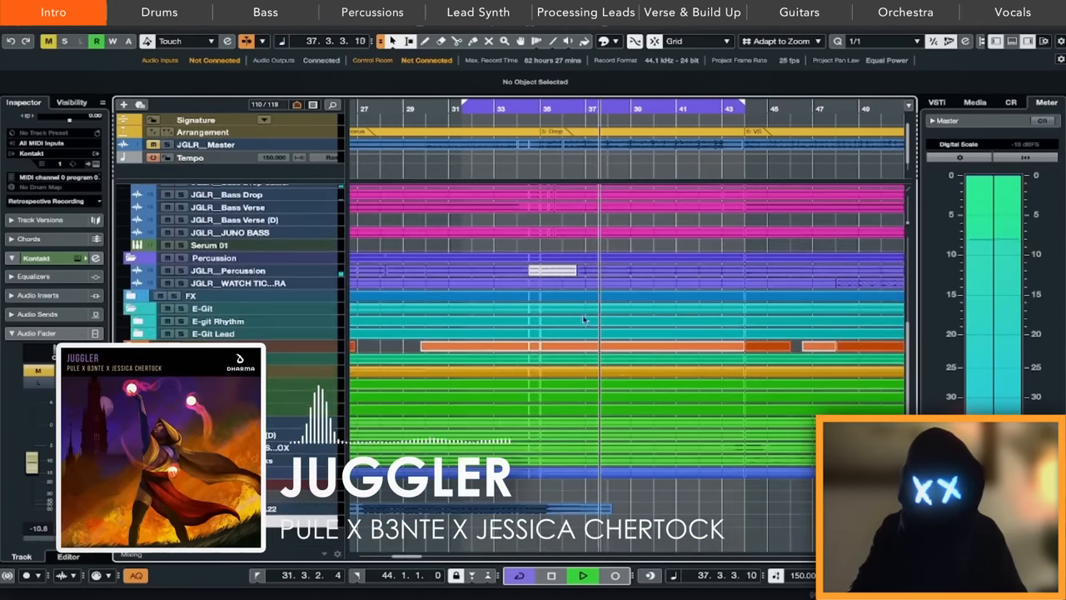
pyautogui.scroll(-2, 717, 263)
pyautogui.scroll(-2, 717, 263)
pyautogui.scroll(-2, 716, 263)
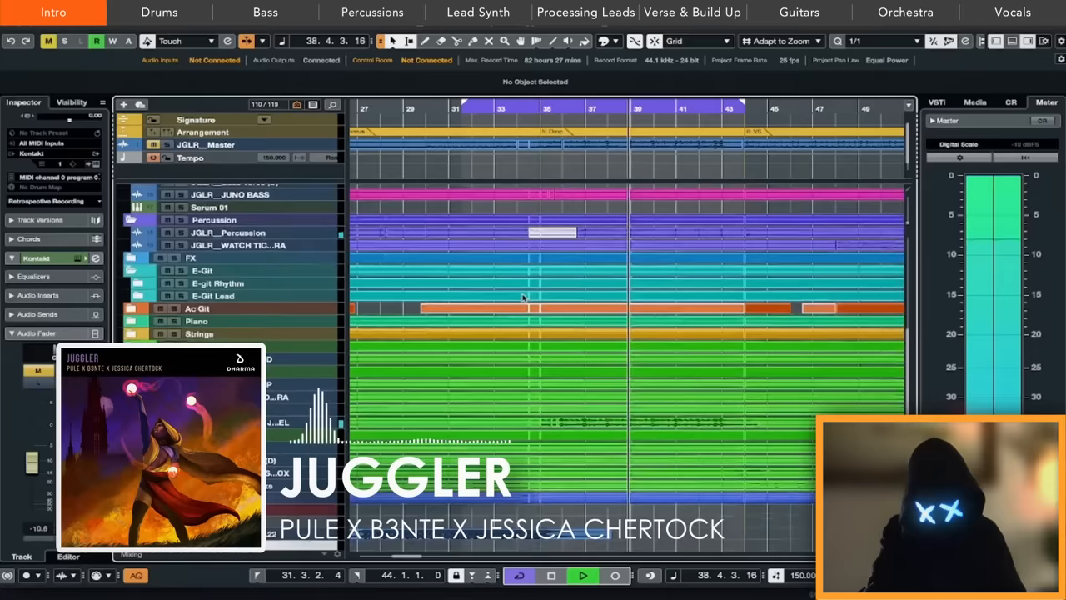
pyautogui.scroll(-3, 716, 263)
pyautogui.scroll(2, 137, 275)
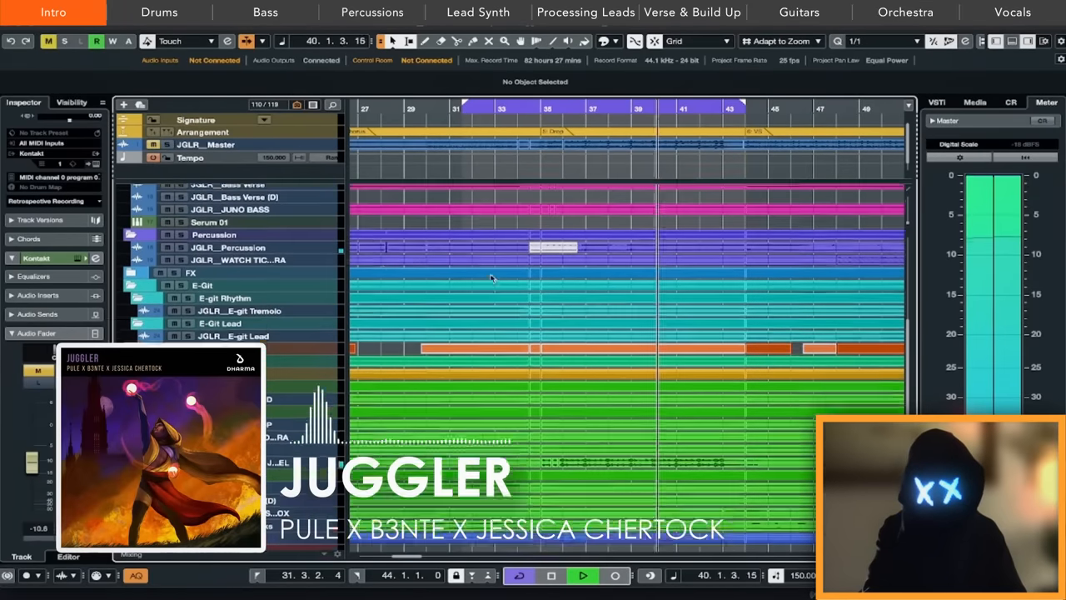
pyautogui.scroll(3, 137, 292)
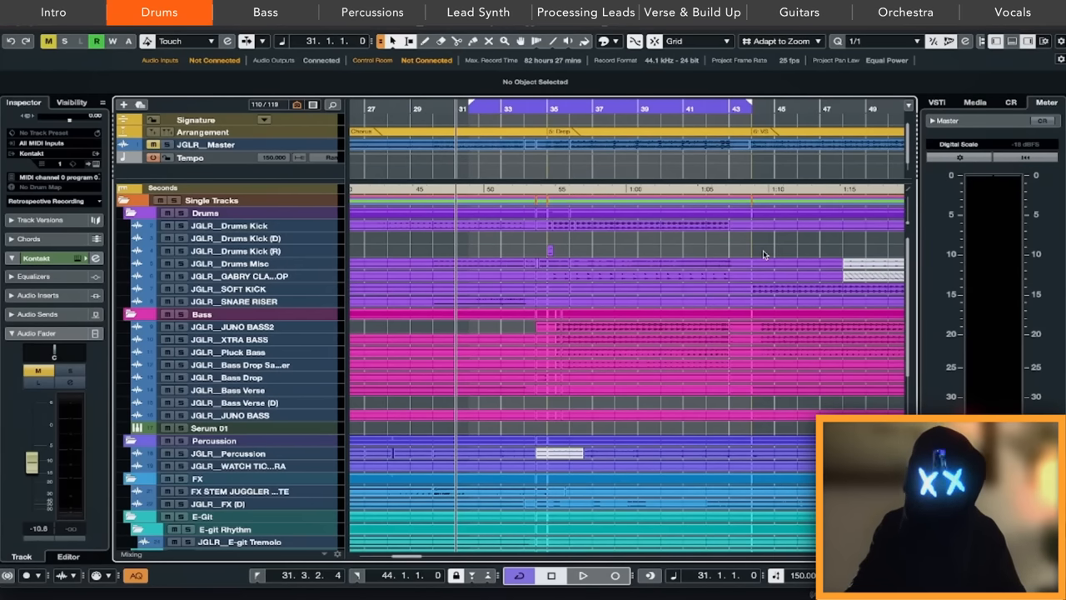
# Step: Solo the Drums folder and play it from around bar 34 with the Drums Misc track selected
pyautogui.press('space')
pyautogui.press('s')
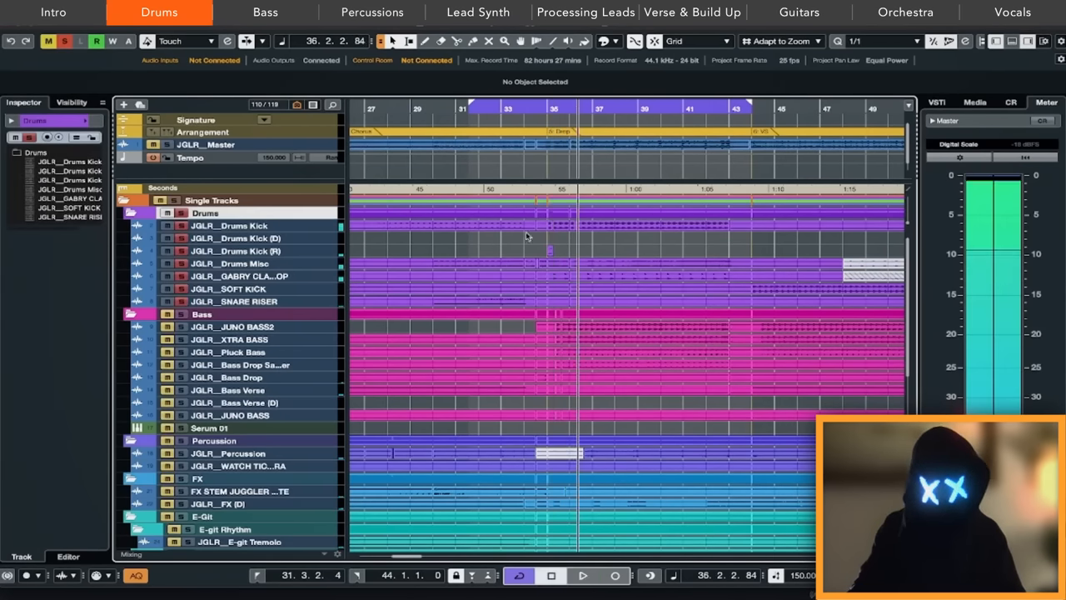
pyautogui.press('h')
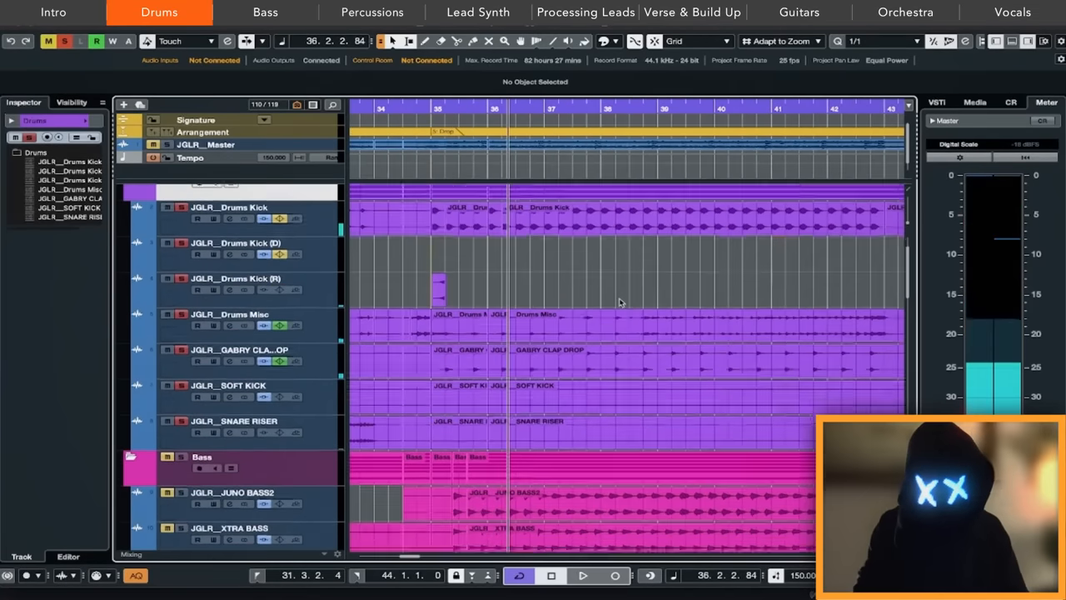
pyautogui.scroll(-3, 500, 333)
pyautogui.click(329, 310)
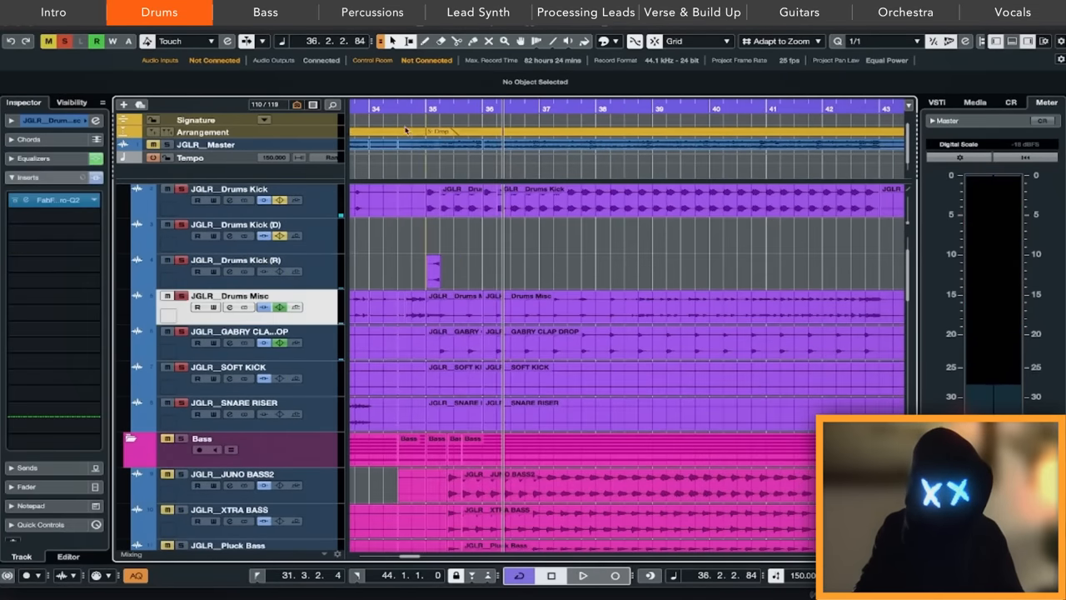
pyautogui.click(398, 108)
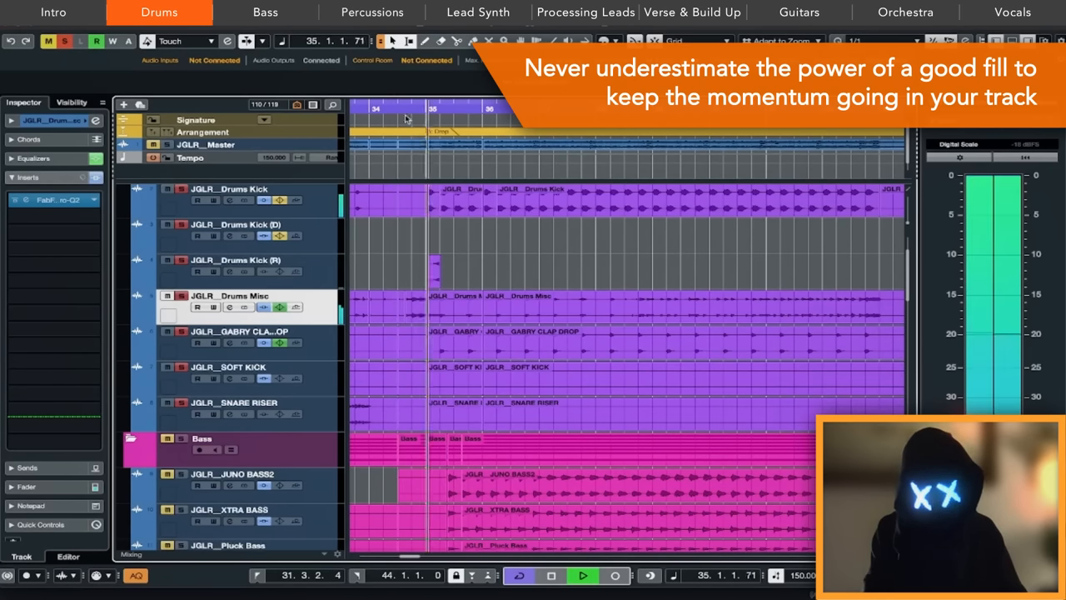
pyautogui.scroll(3, 481, 250)
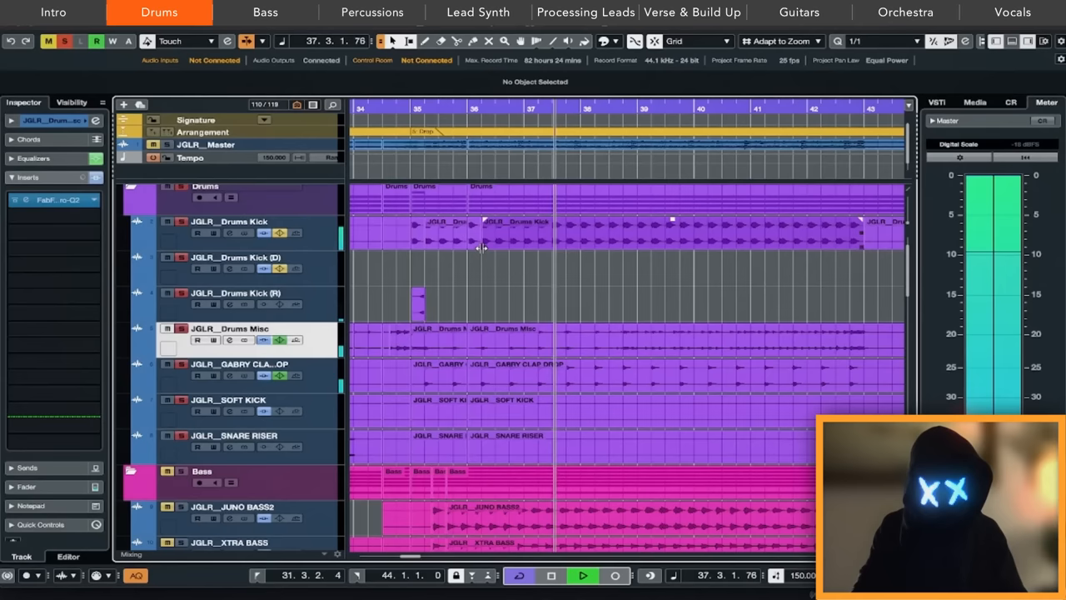
pyautogui.press('space')
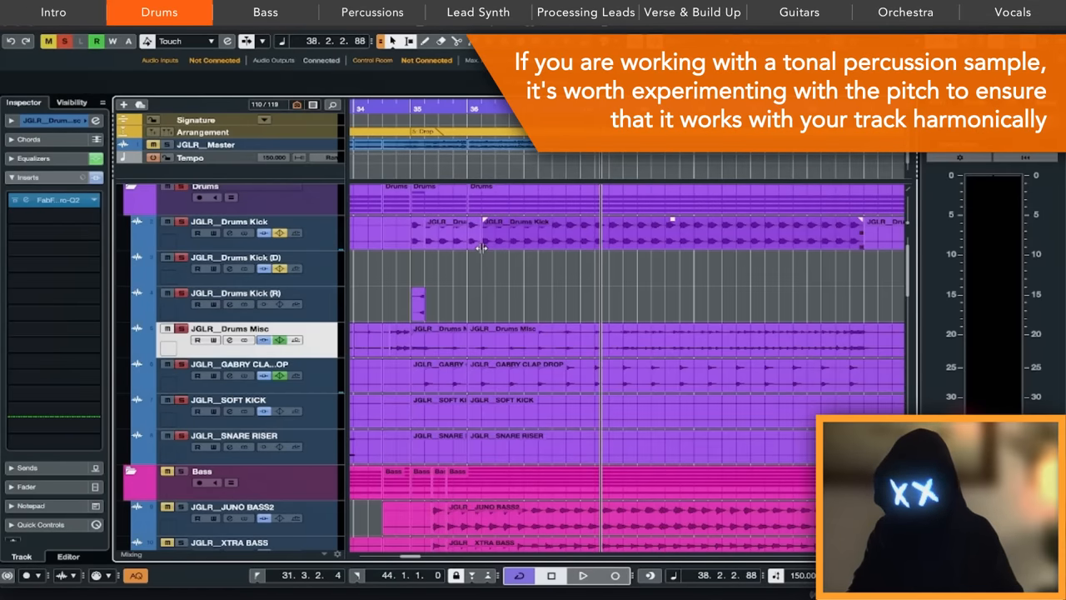
# Step: Select the Drums Kick track and bring up its LFOTool insert, positioned up and left
pyautogui.hotkey('ctrl', 'Up')
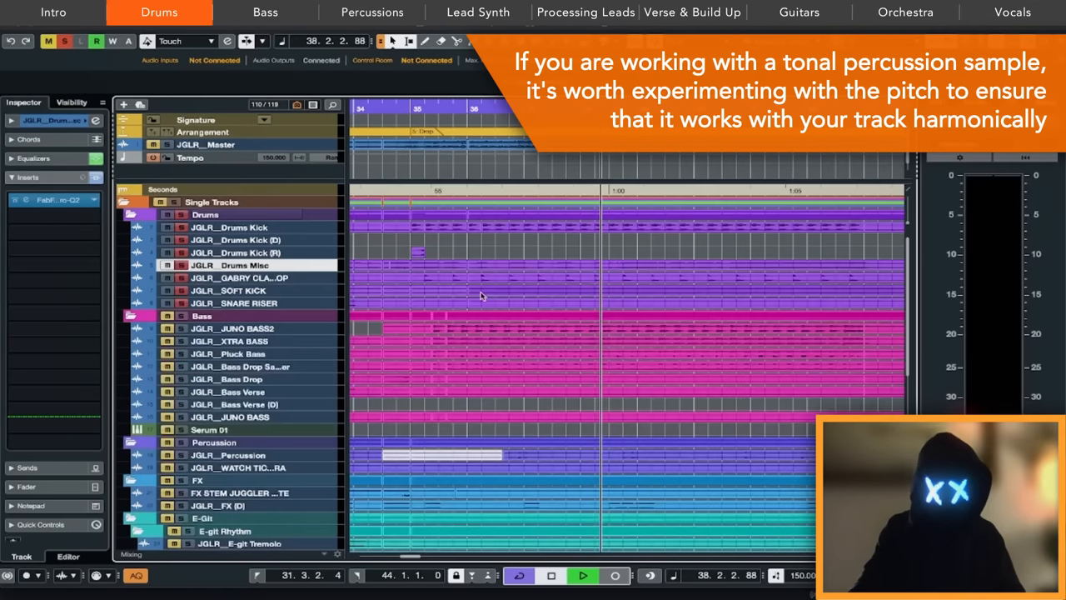
pyautogui.press('space')
pyautogui.press('Down')
pyautogui.press('Down')
pyautogui.press('Down')
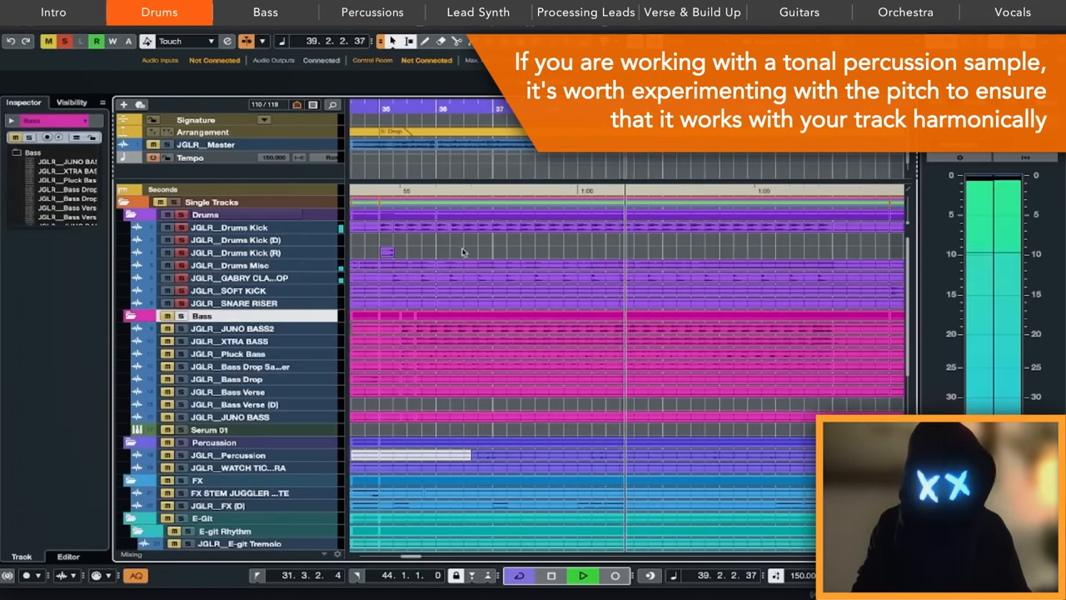
pyautogui.hotkey('ctrl', 'Down')
pyautogui.hotkey('ctrl', 'Down')
pyautogui.hotkey('ctrl', 'Down')
pyautogui.hotkey('ctrl', 'Down')
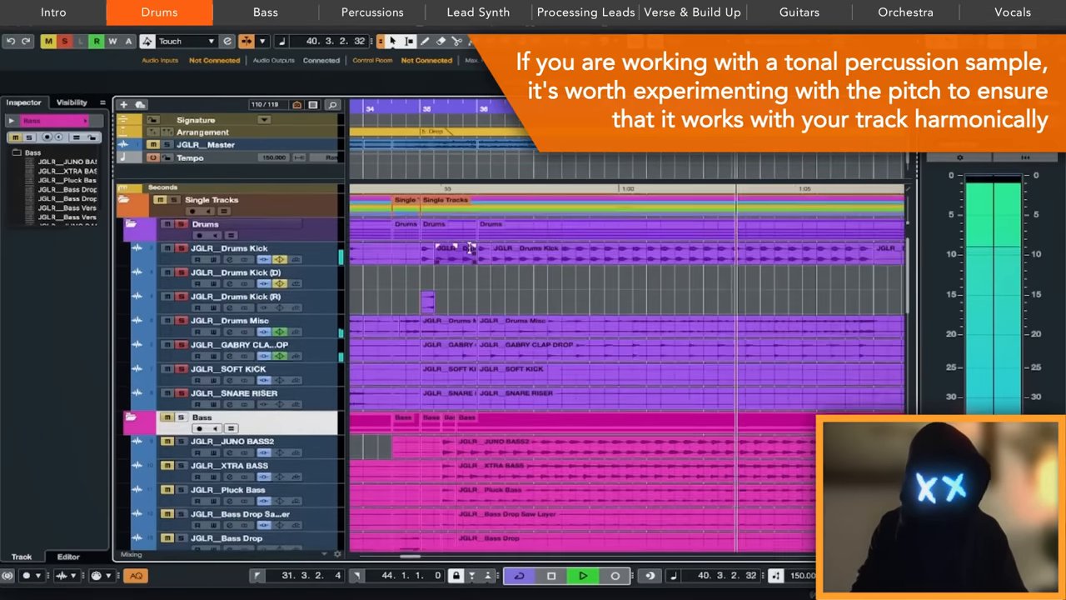
pyautogui.click(208, 247)
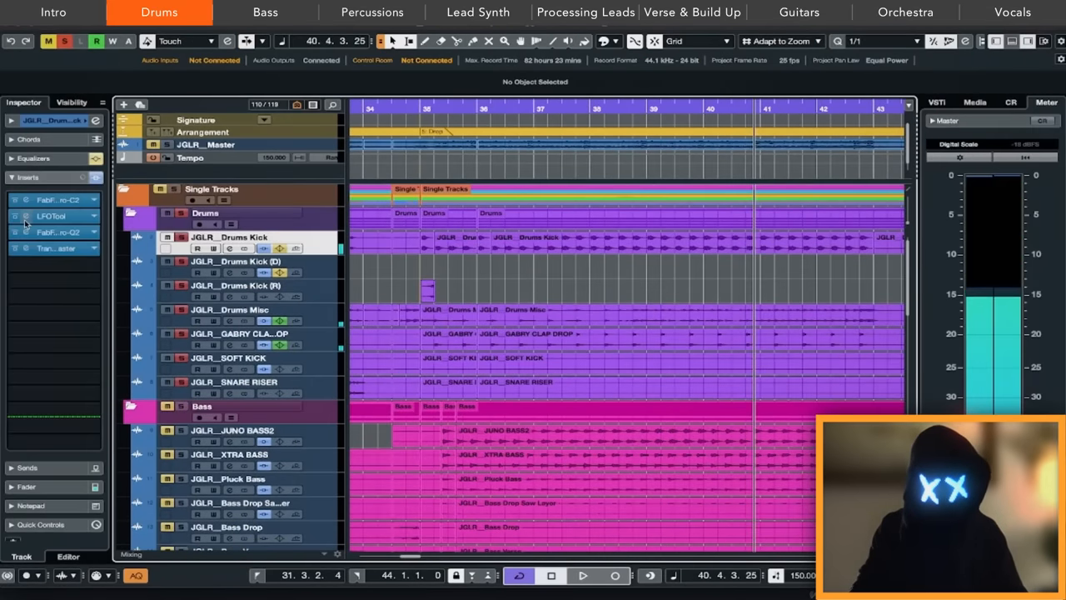
pyautogui.click(25, 219)
pyautogui.moveTo(916, 178); pyautogui.dragTo(796, 82)
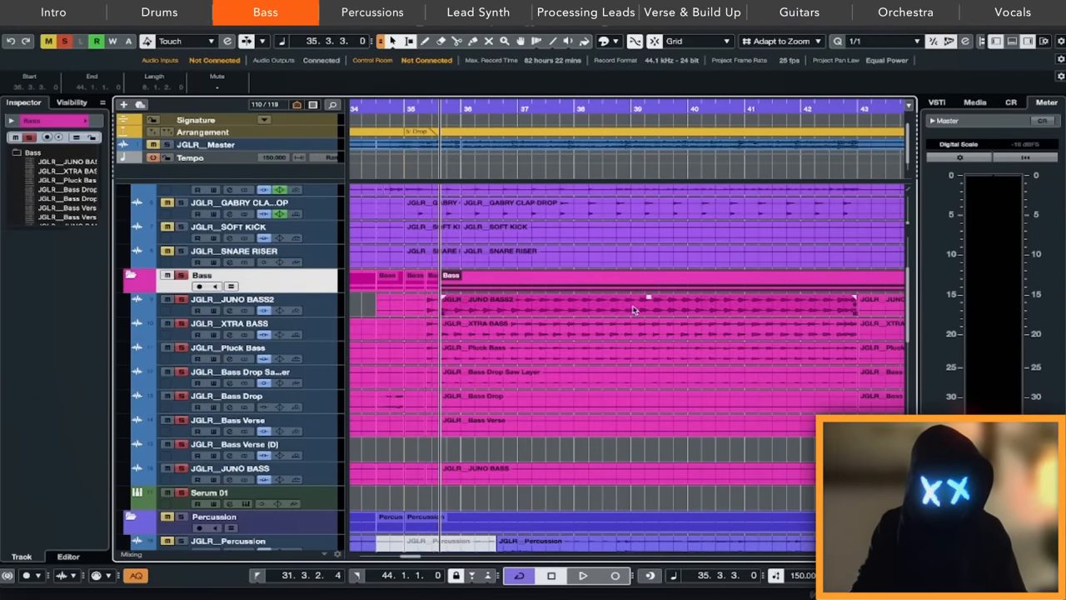
# Step: Bring up the FabFilter Pro-Q 2 on JUNO BASS2, showing its low cut around 21 Hz
pyautogui.click(317, 304)
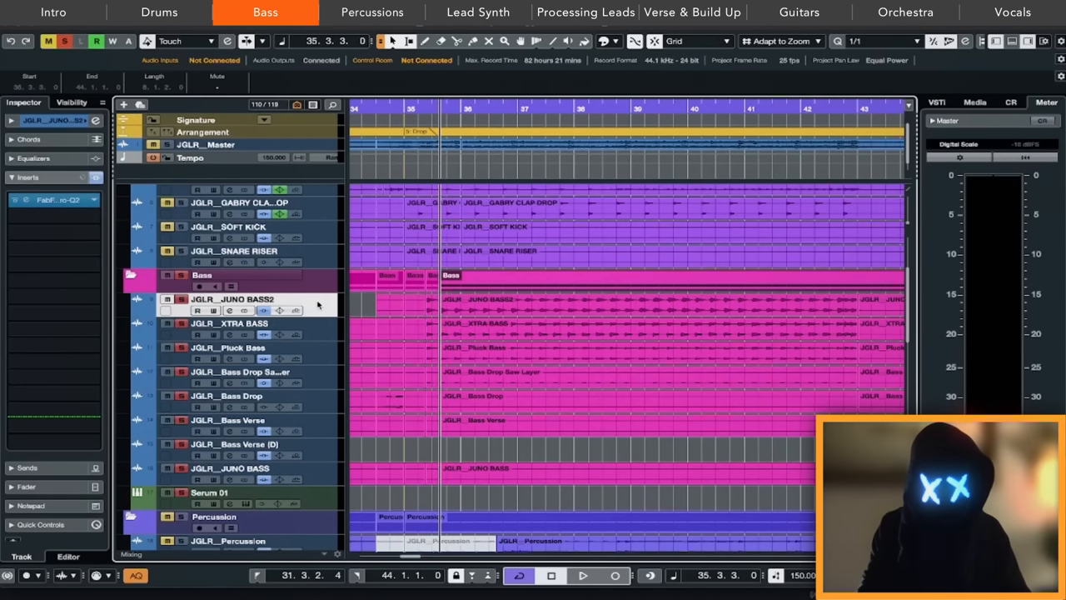
pyautogui.click(22, 204)
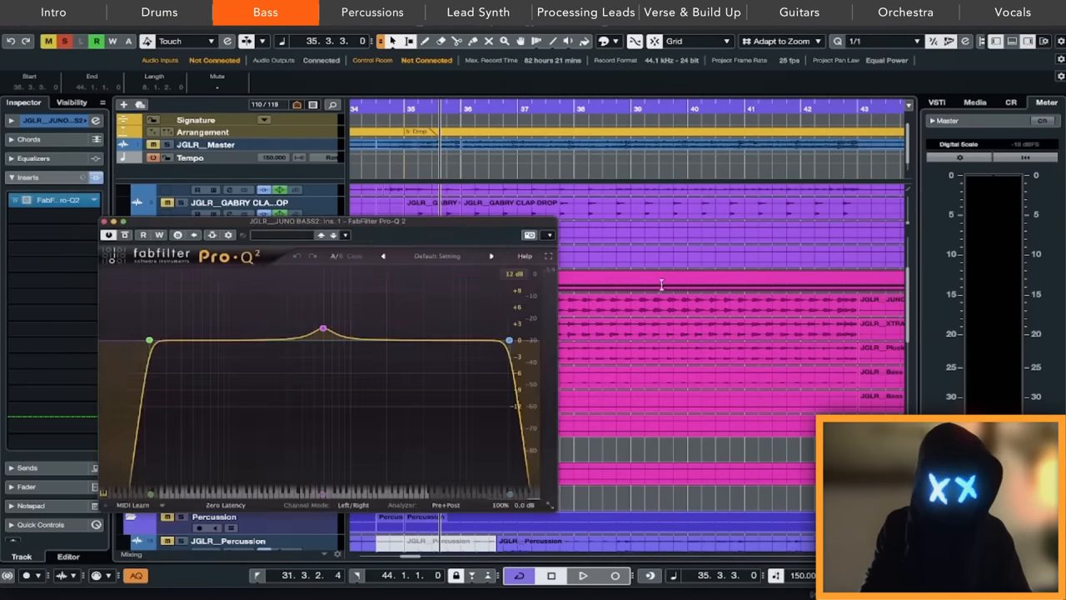
pyautogui.moveTo(375, 237); pyautogui.dragTo(626, 89)
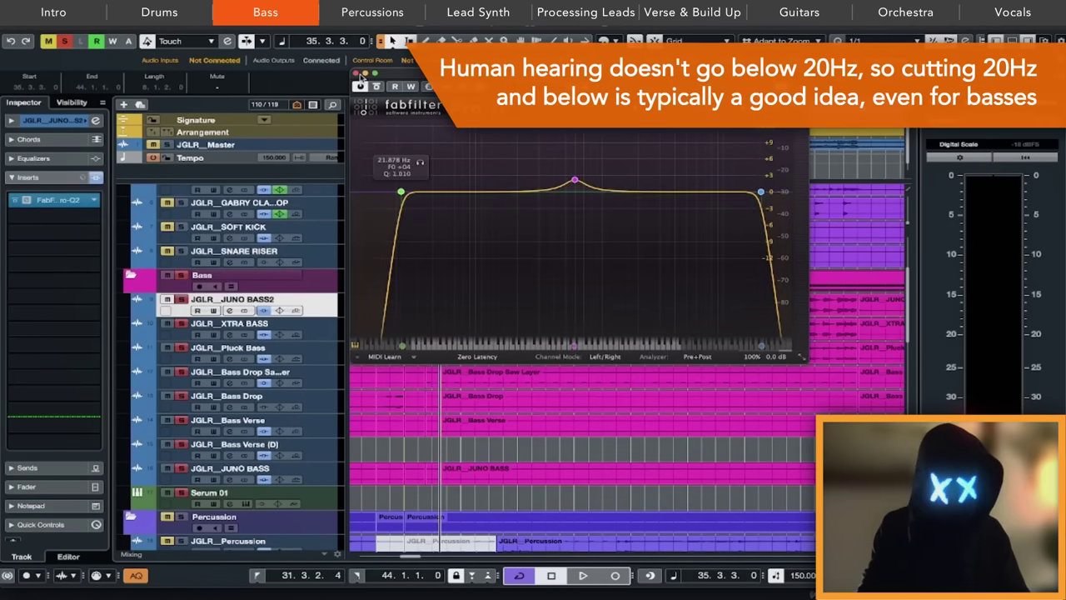
# Step: Close the equaliser and step through the bass tracks' inserts down to Serum 01
pyautogui.click(359, 79)
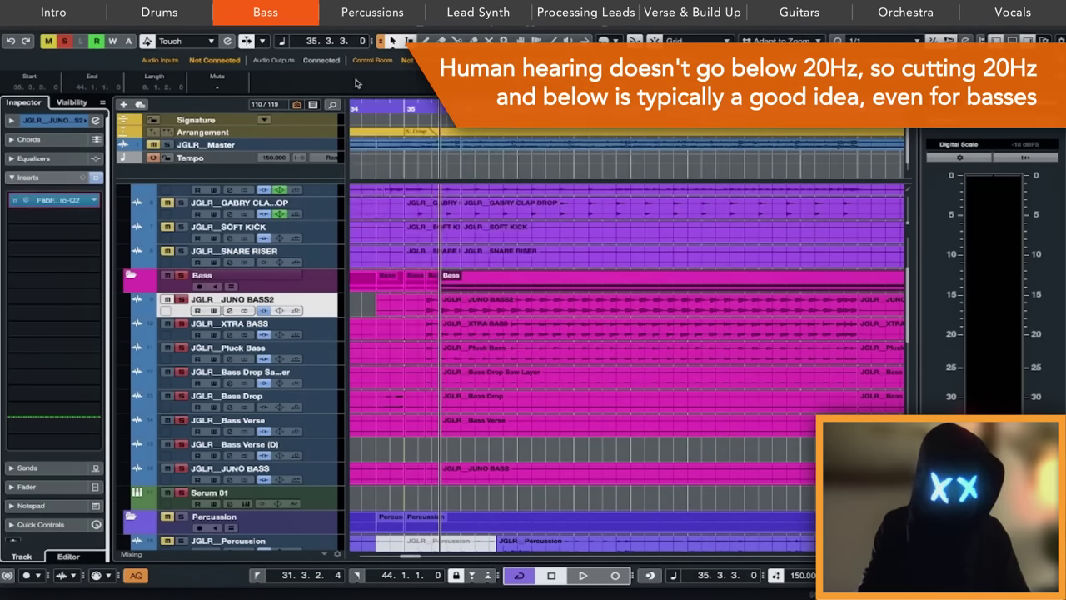
pyautogui.click(294, 322)
pyautogui.click(304, 310)
pyautogui.click(304, 333)
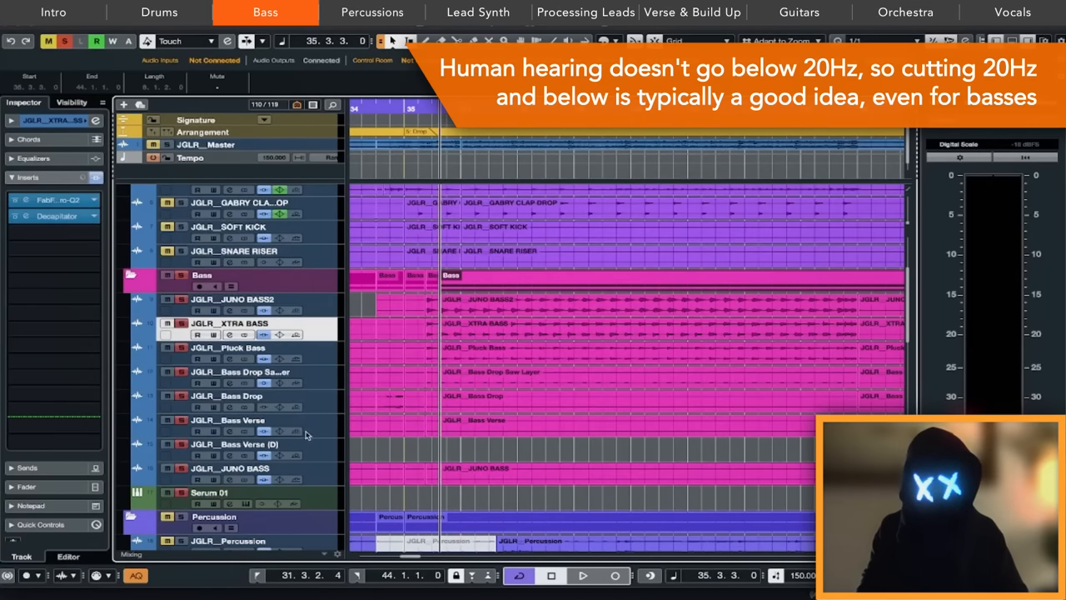
pyautogui.click(312, 454)
pyautogui.click(321, 475)
pyautogui.click(320, 504)
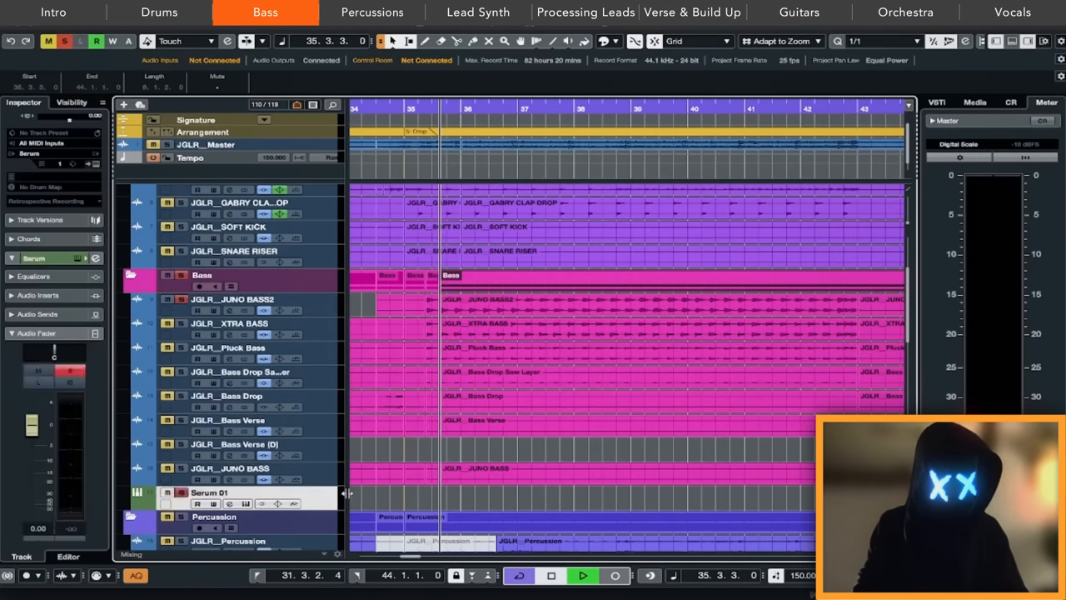
# Step: Audition JUNO BASS2, XTRA BASS and Pluck Bass from bar 35, then bypass Bass Drop Saw Layer's inserts
pyautogui.press('space')
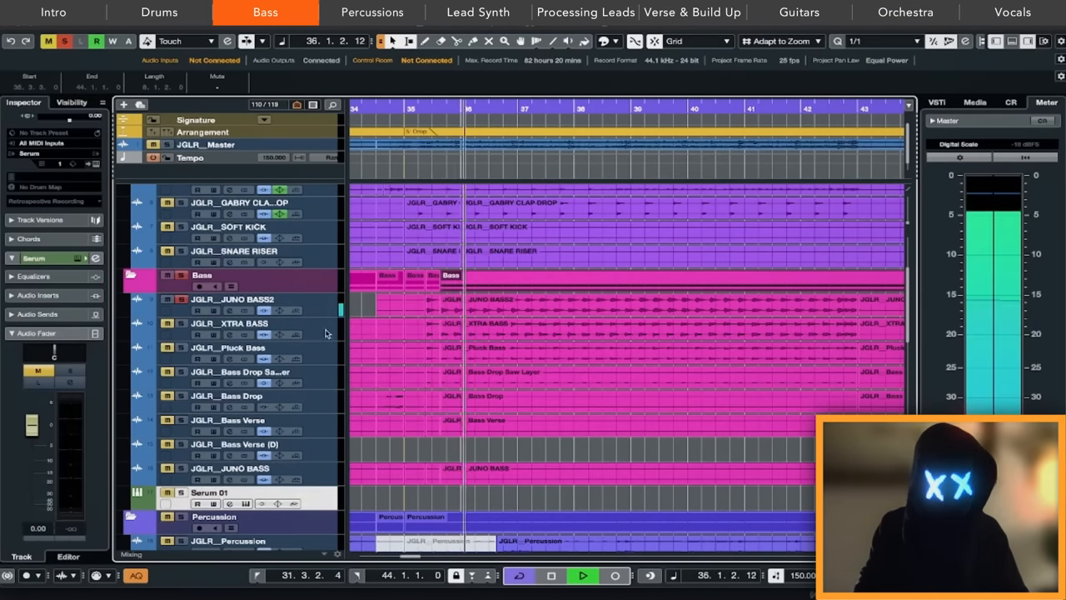
pyautogui.click(325, 301)
pyautogui.click(327, 334)
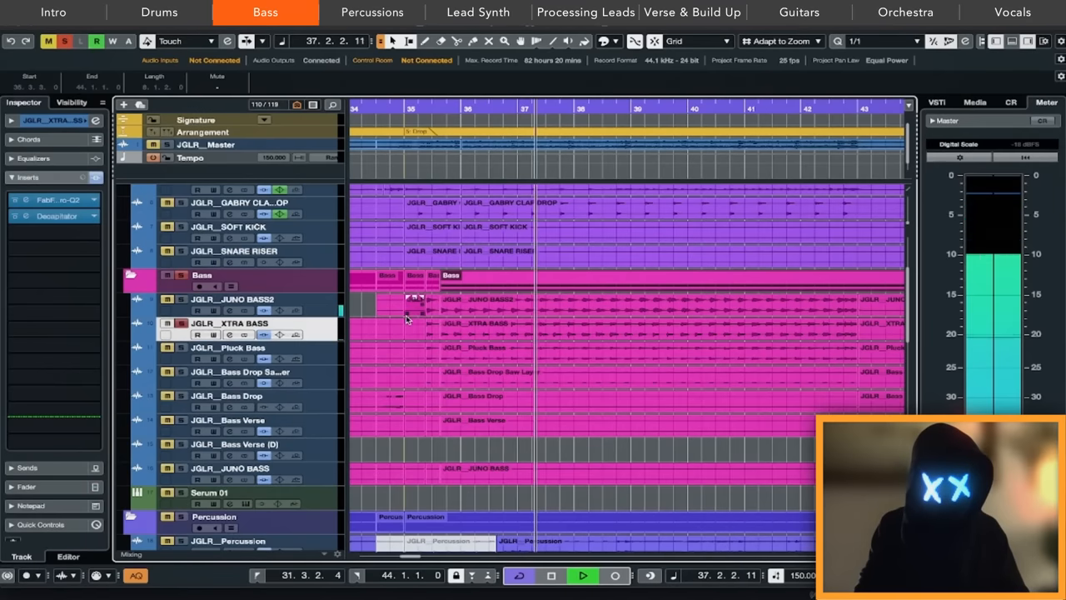
pyautogui.click(329, 358)
pyautogui.keyDown('ctrl'); pyautogui.click(327, 333); pyautogui.keyUp('ctrl')
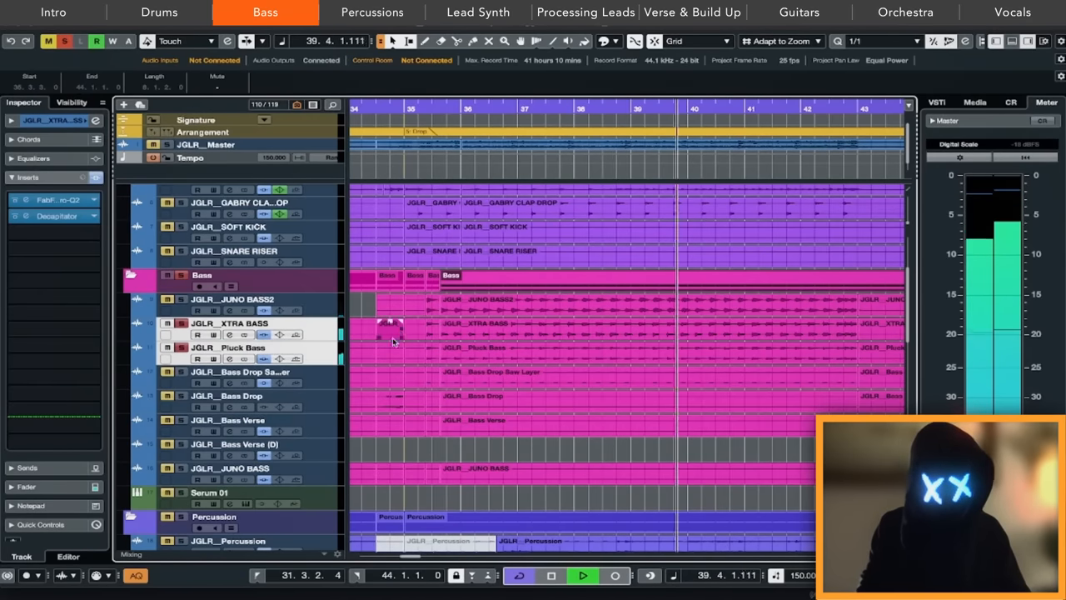
pyautogui.click(440, 107)
pyautogui.click(325, 384)
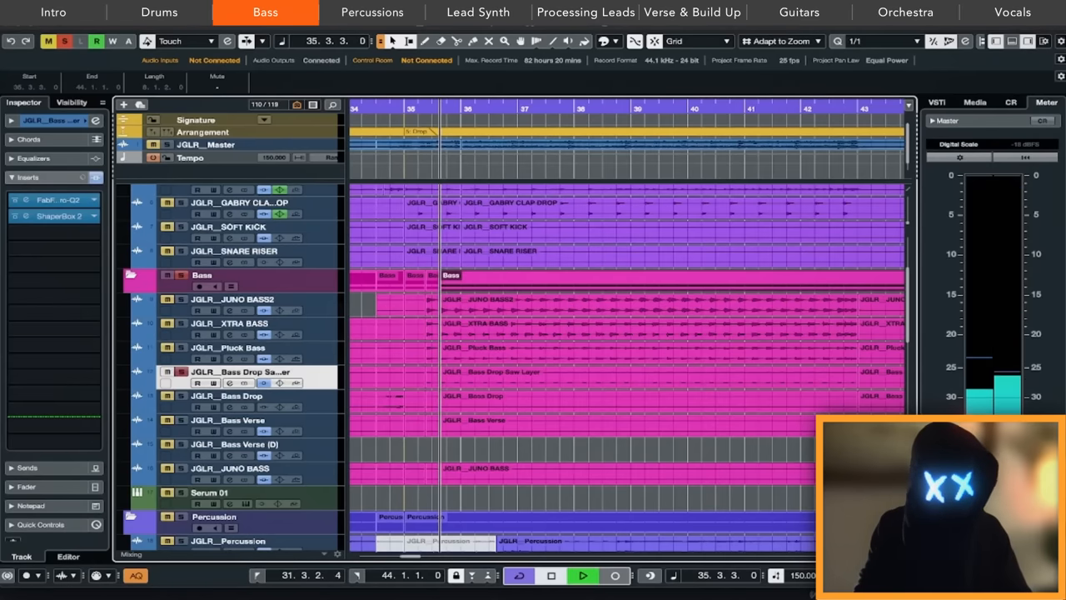
pyautogui.click(97, 177)
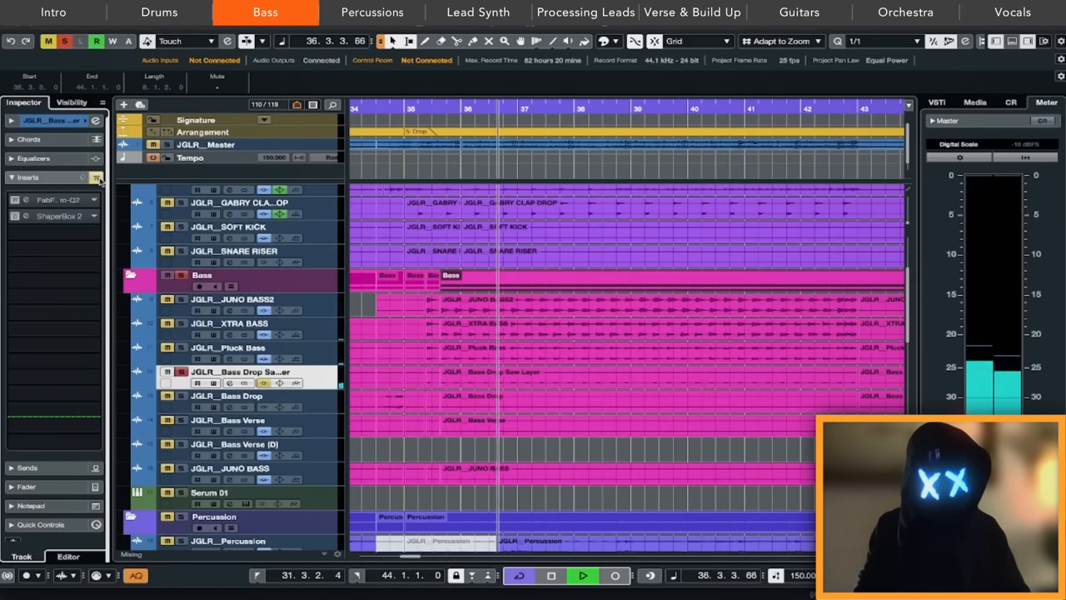
# Step: Bring up the ShaperBox 2 editor enlarged to show its envelope, then zoom out to all folders
pyautogui.doubleClick(58, 216)
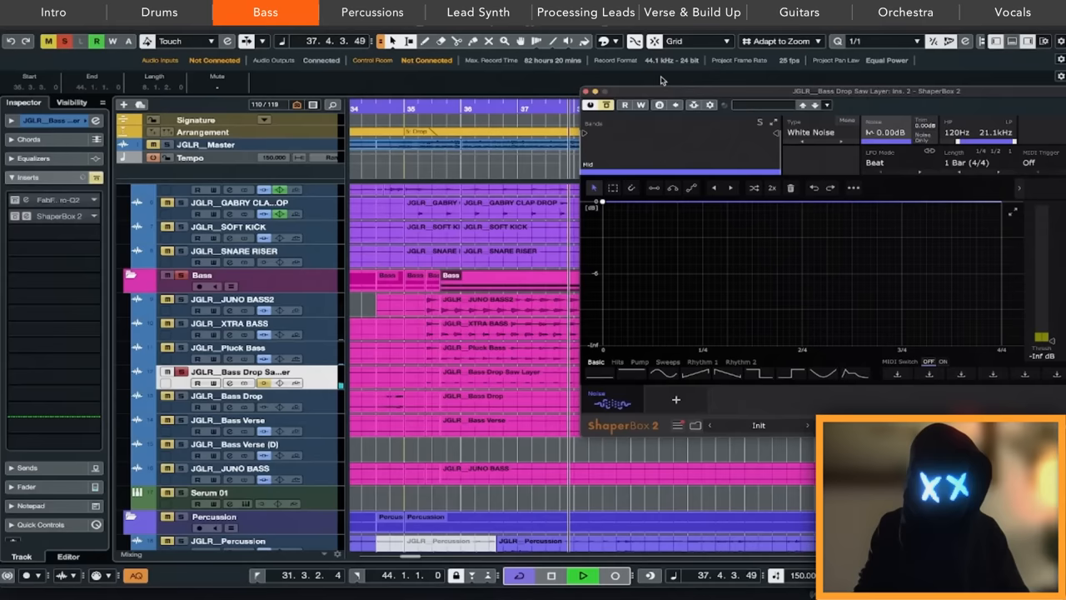
pyautogui.moveTo(635, 91); pyautogui.dragTo(406, 65)
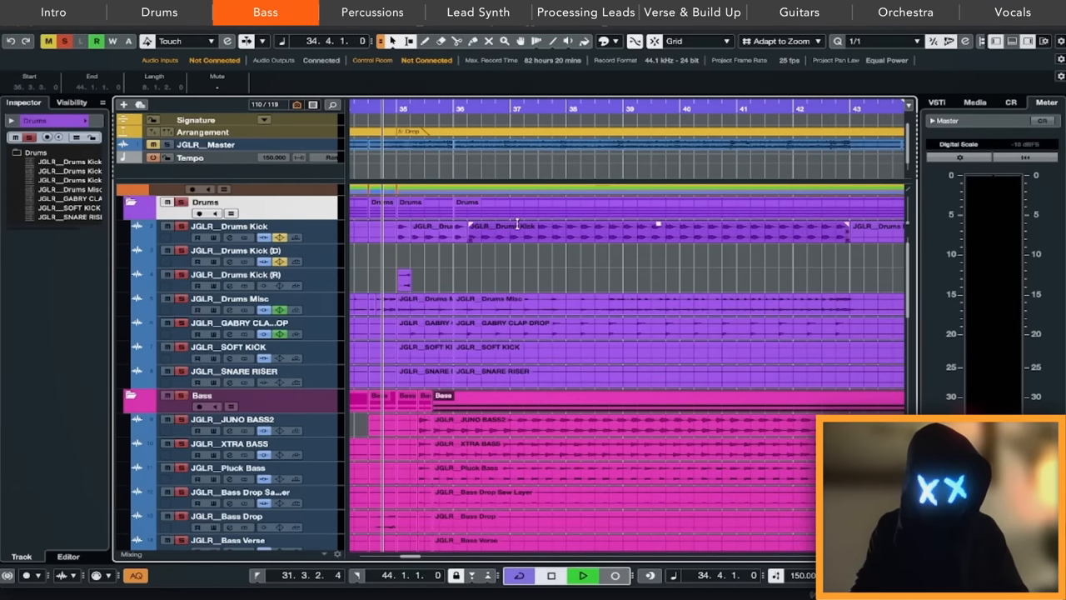
pyautogui.scroll(1, 614, 297)
pyautogui.hotkey('shift', 'g')
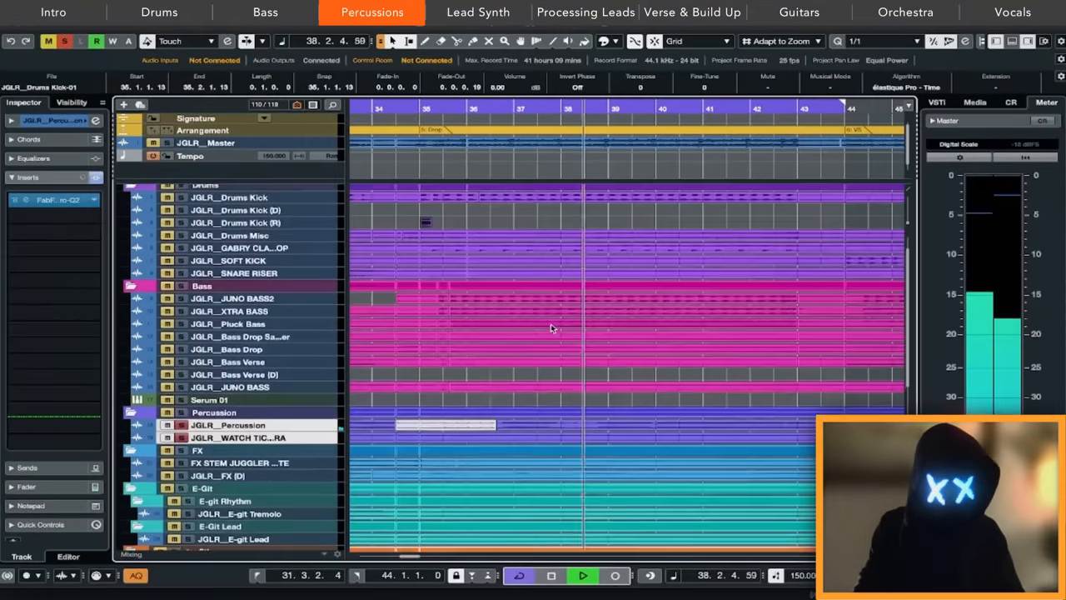
pyautogui.scroll(3, 550, 324)
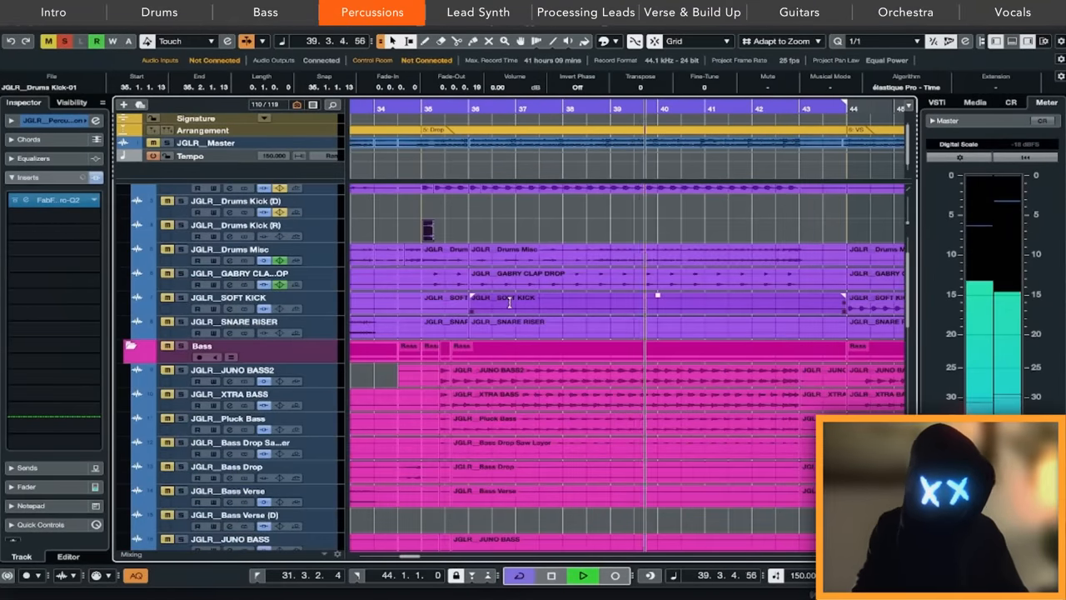
pyautogui.scroll(-4, 510, 302)
pyautogui.scroll(-4, 510, 301)
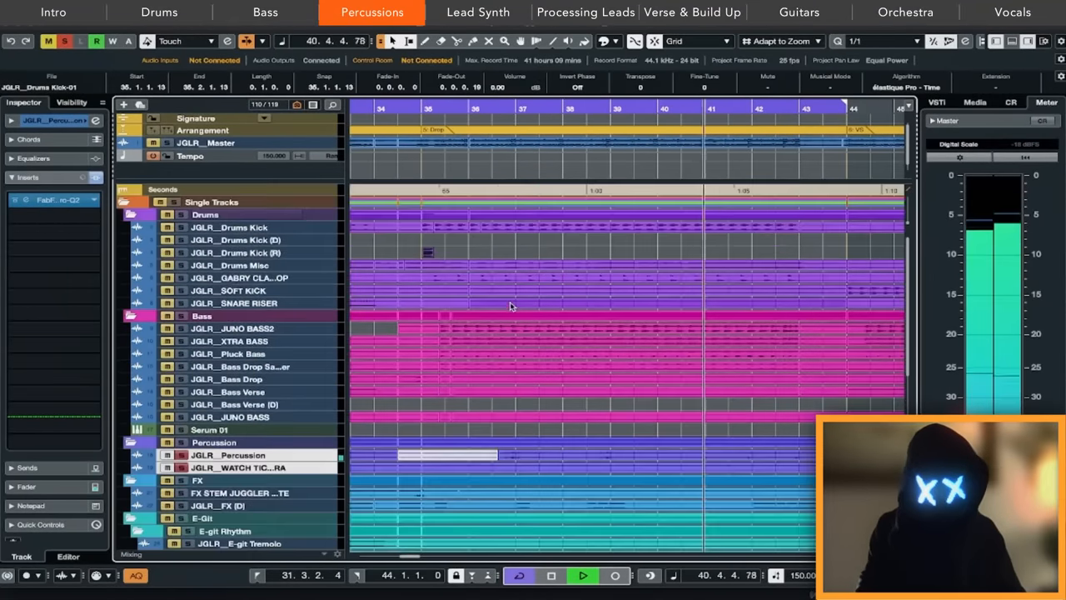
pyautogui.scroll(-4, 509, 305)
pyautogui.scroll(5, 510, 305)
# Step: Play from bar 35 with the Bass folder and then the JGLR__Percussion track selected
pyautogui.click(429, 108)
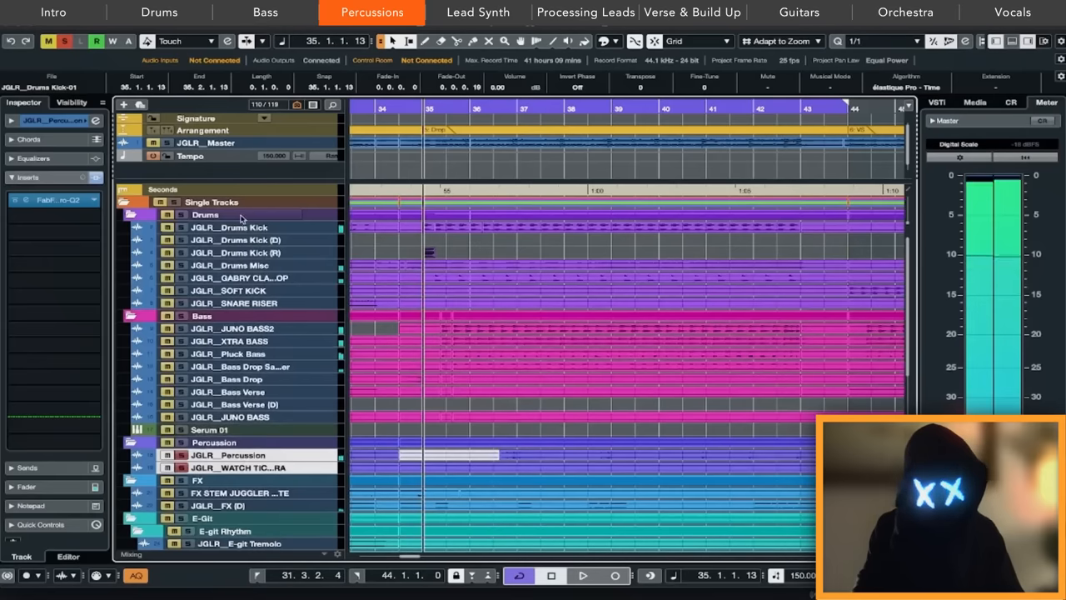
pyautogui.click(202, 315)
pyautogui.scroll(-4, 463, 254)
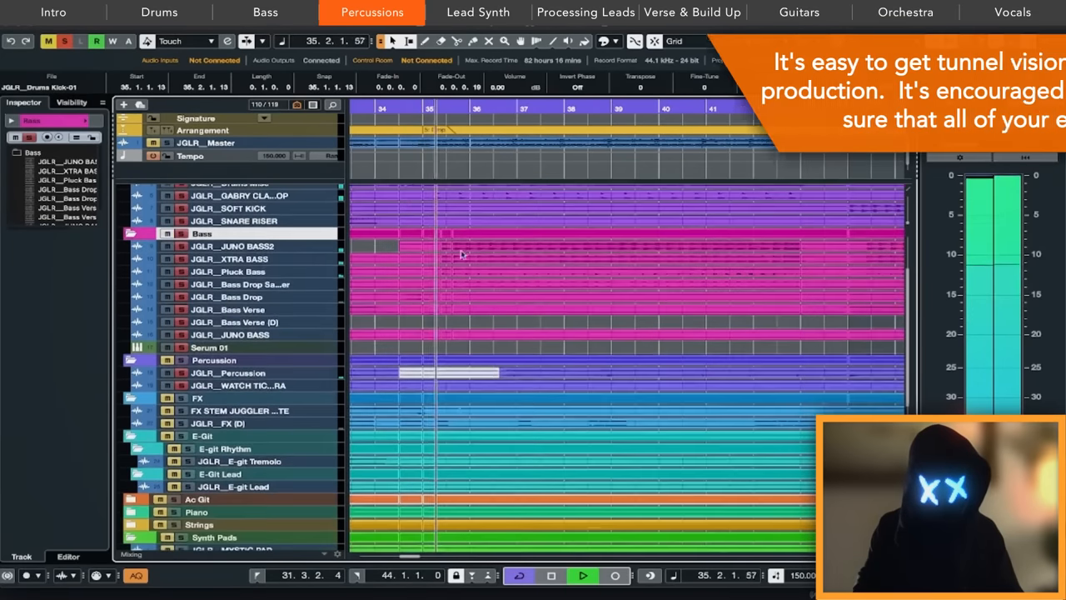
pyautogui.scroll(4, 461, 254)
pyautogui.scroll(3, 517, 291)
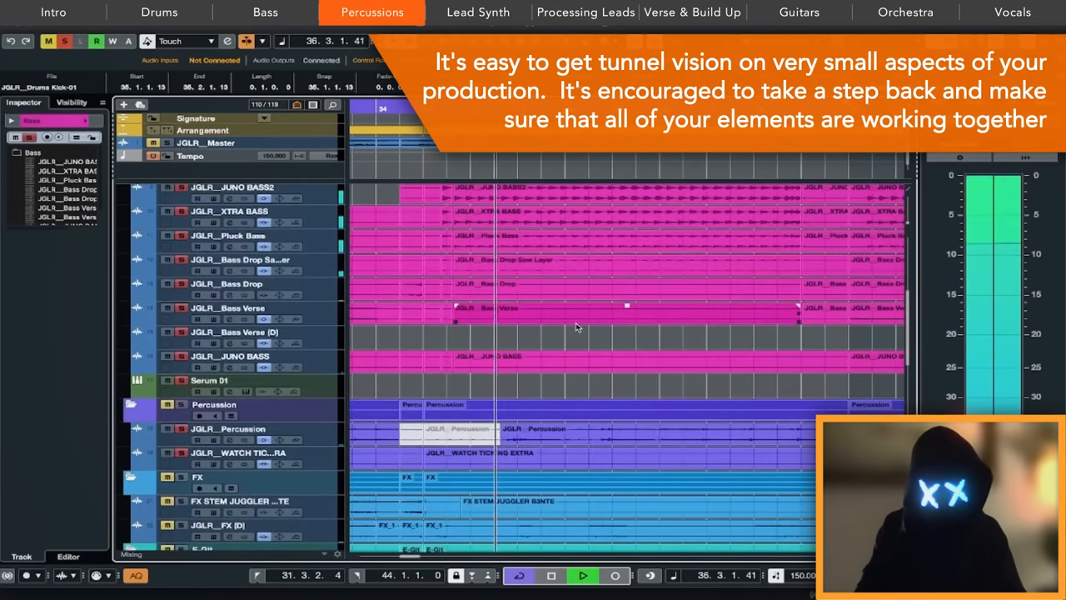
pyautogui.scroll(-3, 576, 328)
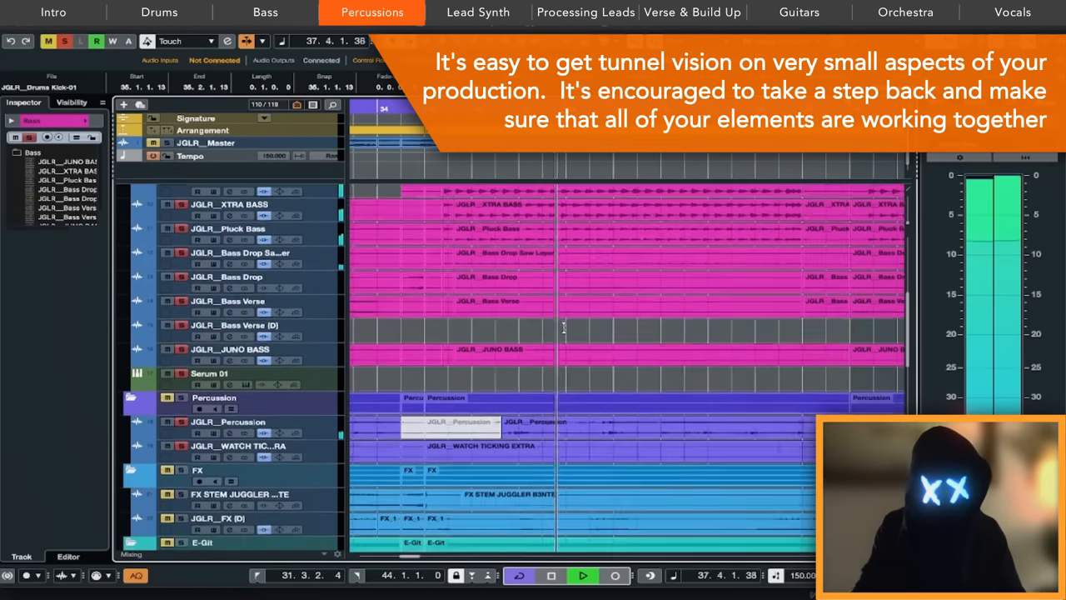
pyautogui.click(587, 360)
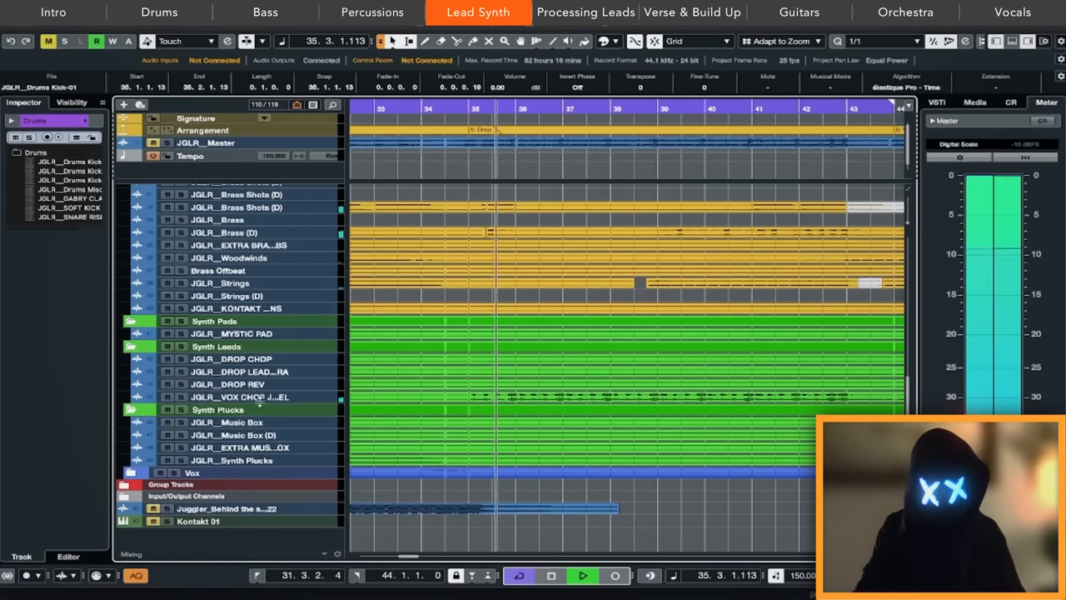
# Step: Stop on the VOX CHOP track, switch to the MixConsole and bring up the PuigTec EQP1A on s_Synth Leads
pyautogui.click(533, 398)
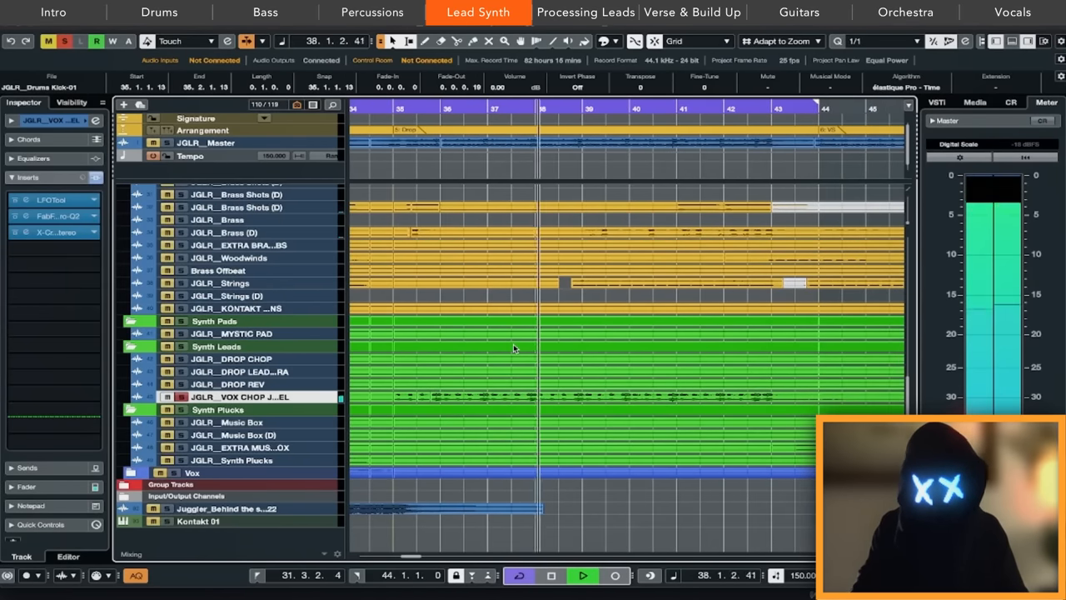
pyautogui.press('space')
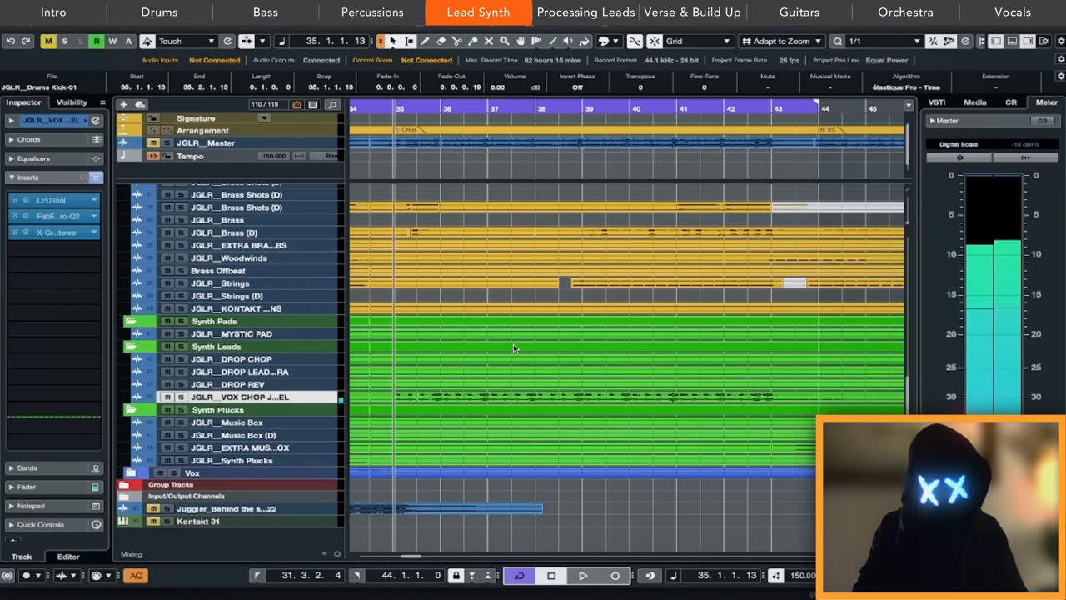
pyautogui.press('F3')
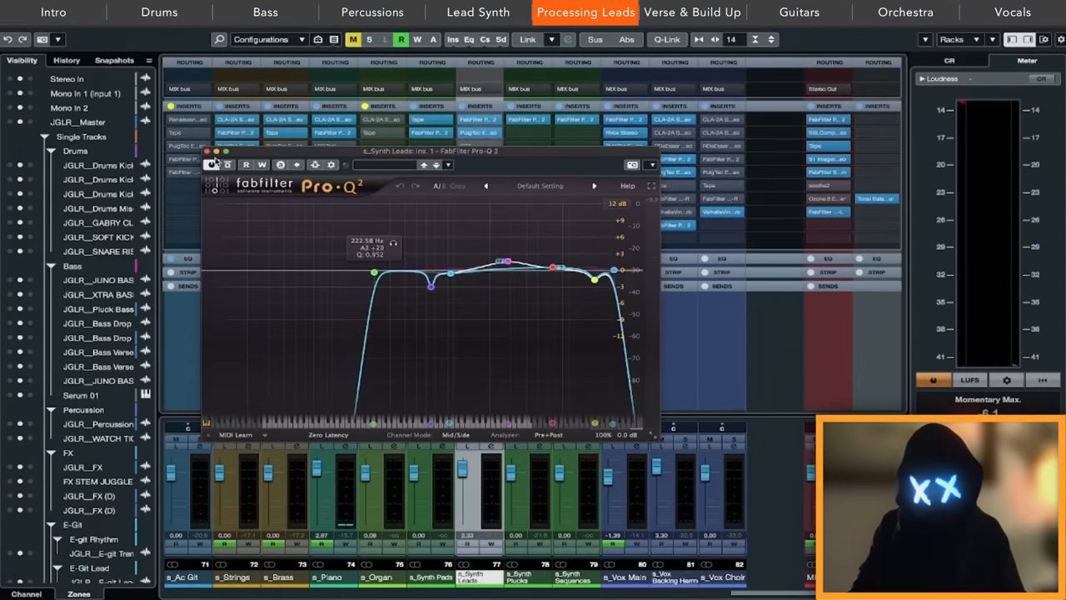
pyautogui.click(210, 153)
pyautogui.doubleClick(475, 136)
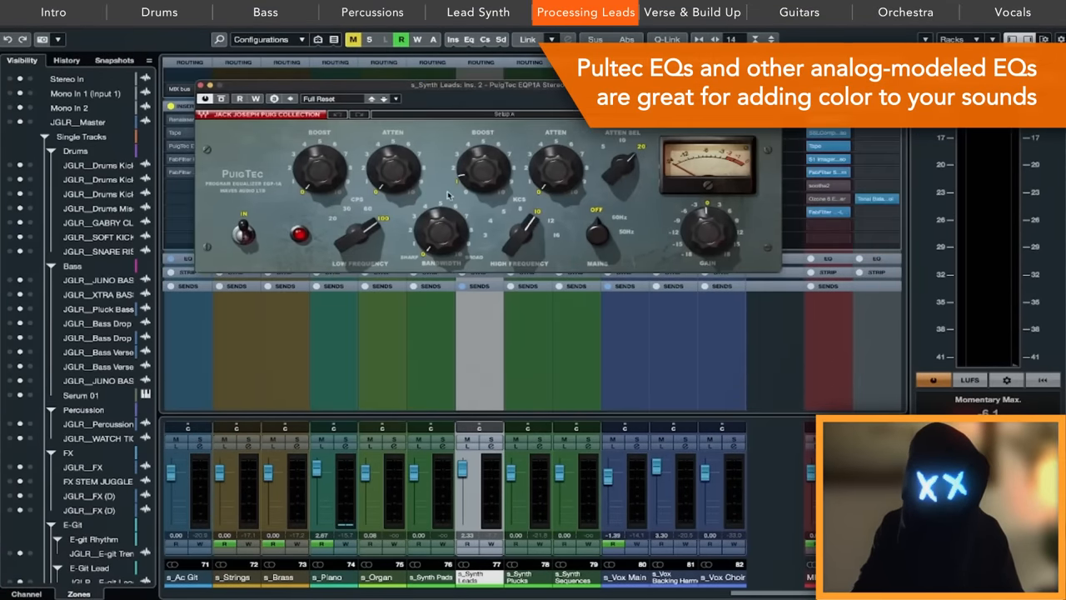
# Step: Close the PuigTec EQP1A window on the synth leads channel
pyautogui.click(202, 89)
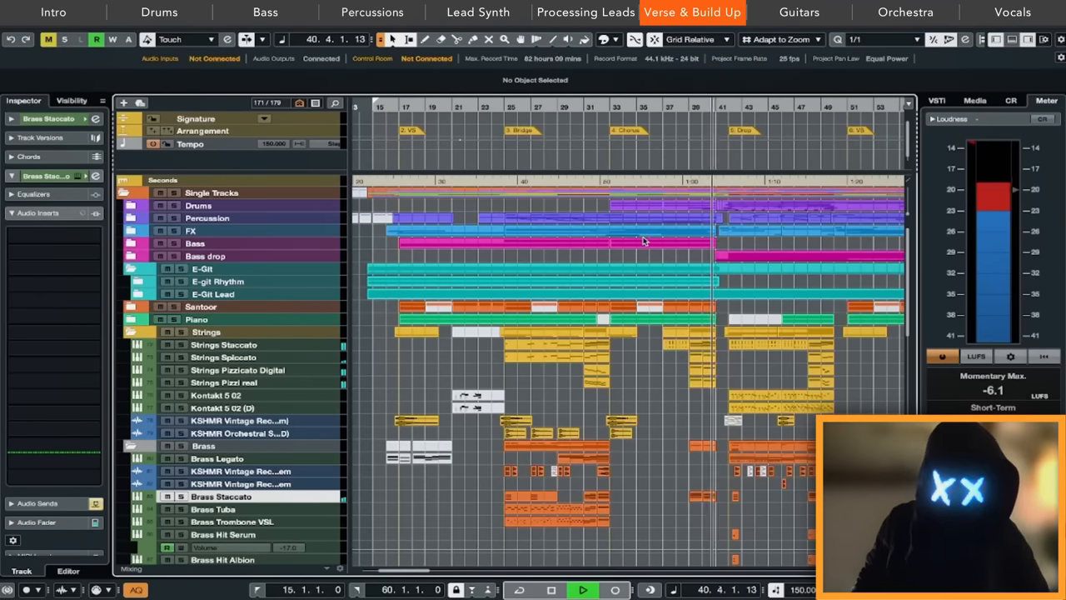
# Step: Stop playback of the verse so the cursor returns to bar 16
pyautogui.press('space')
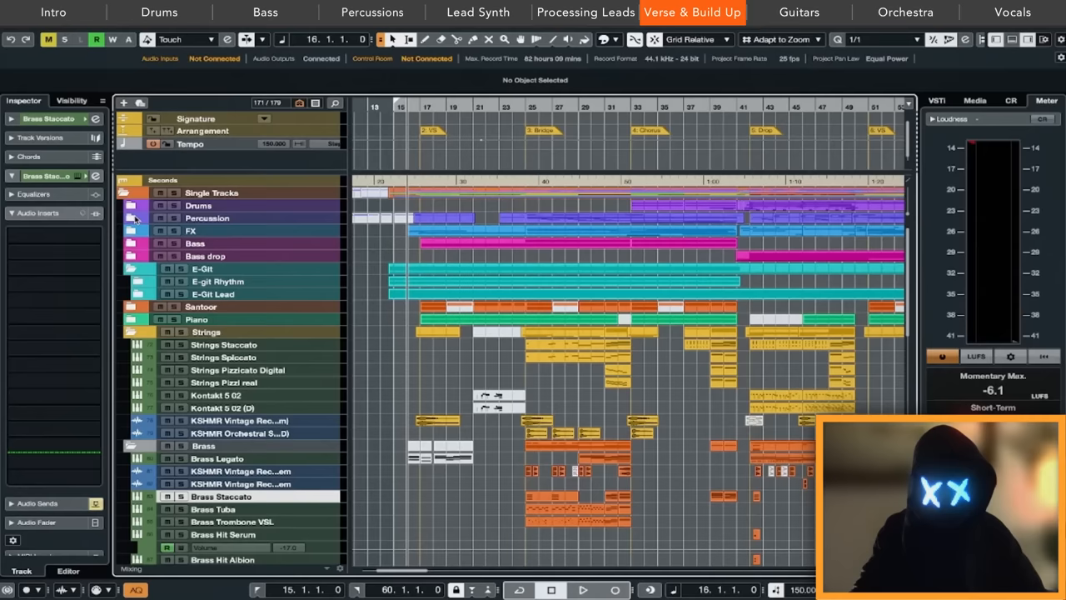
# Step: Expand the Percussion folder, zoom into bars 22–41 and select the timpani events across the bridge
pyautogui.click(134, 218)
pyautogui.click(578, 148)
pyautogui.scroll(4, 581, 154)
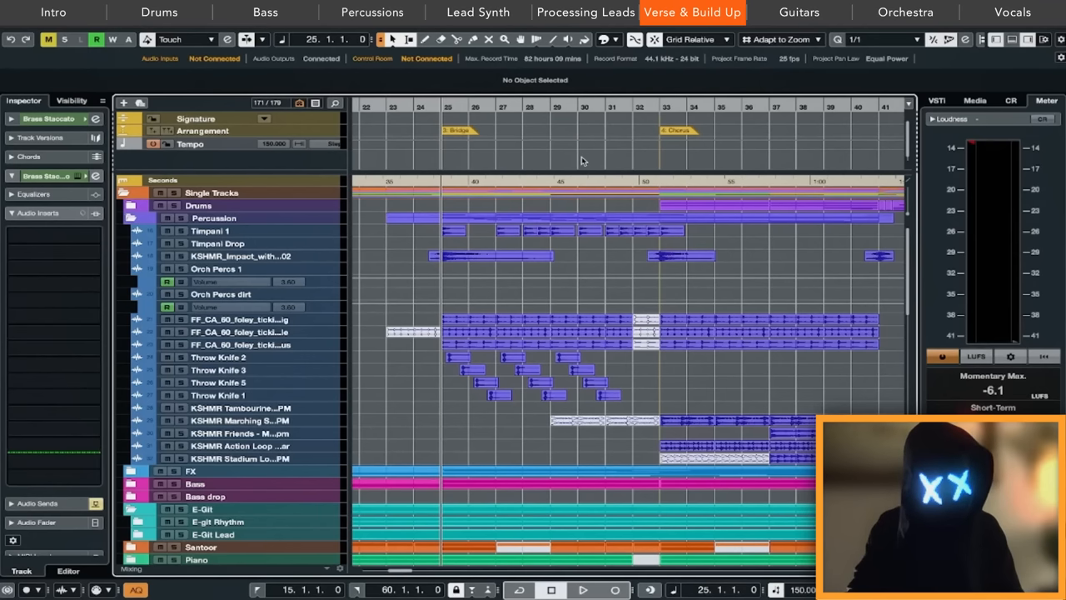
pyautogui.click(270, 220)
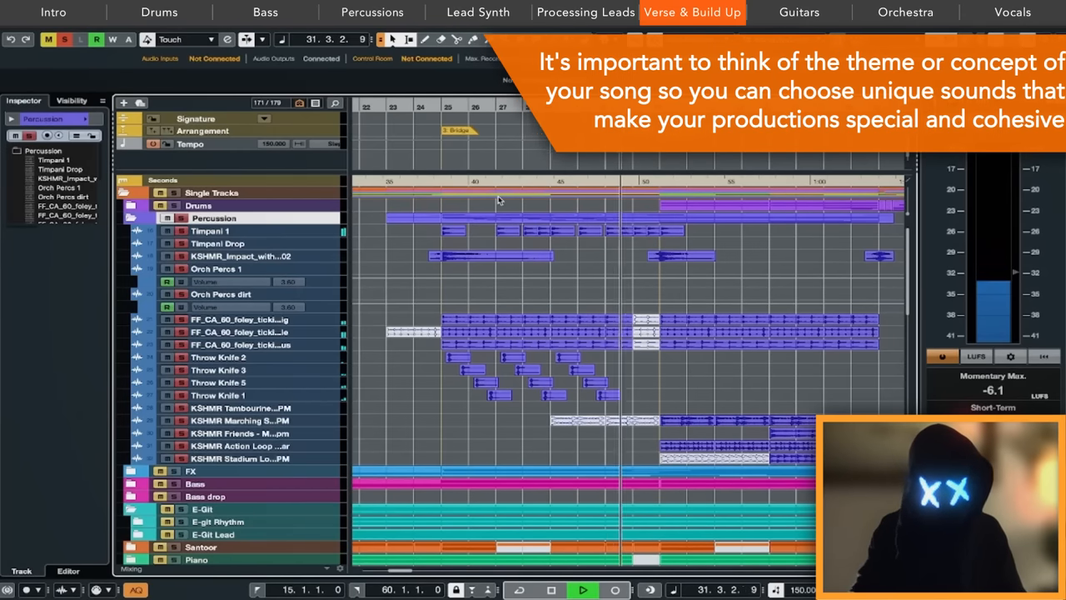
pyautogui.moveTo(422, 235)
pyautogui.mouseDown()
pyautogui.moveTo(713, 240)
pyautogui.moveTo(755, 225)
pyautogui.mouseUp()
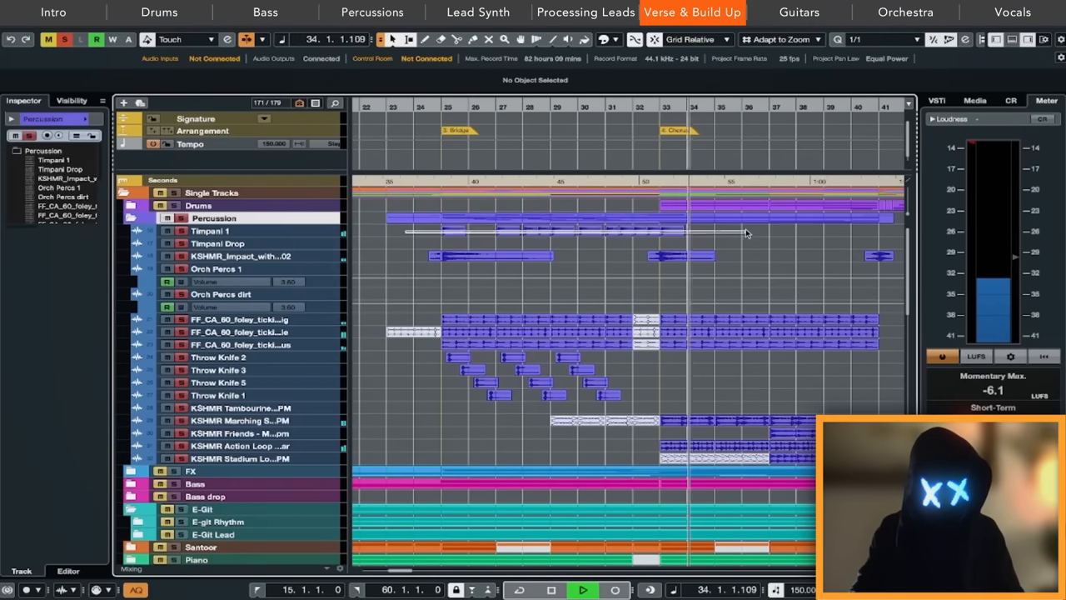
pyautogui.scroll(-3, 426, 240)
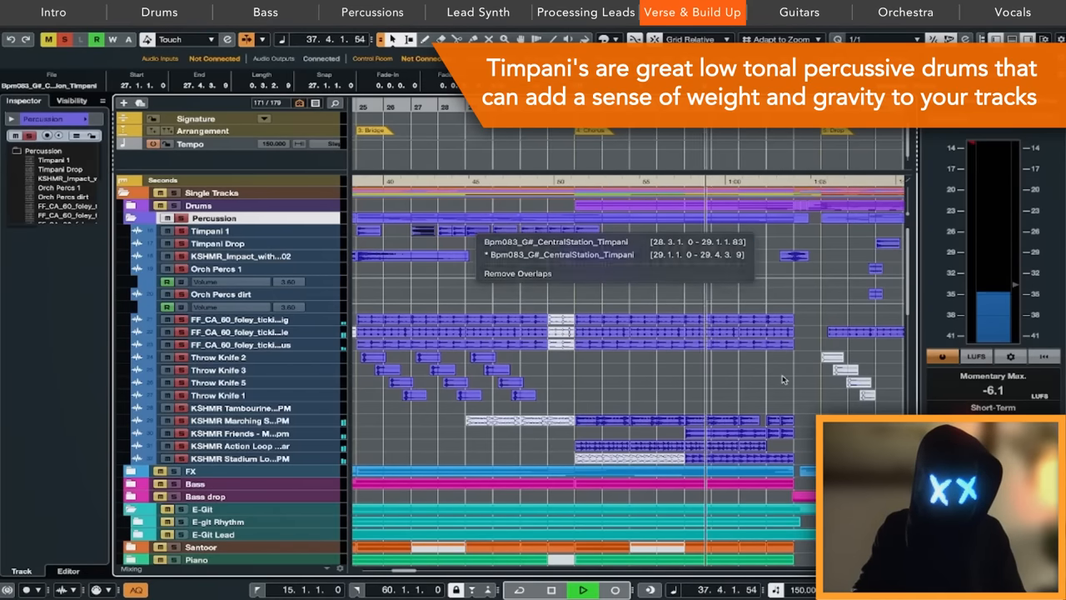
pyautogui.scroll(3, 772, 372)
pyautogui.scroll(-3, 771, 371)
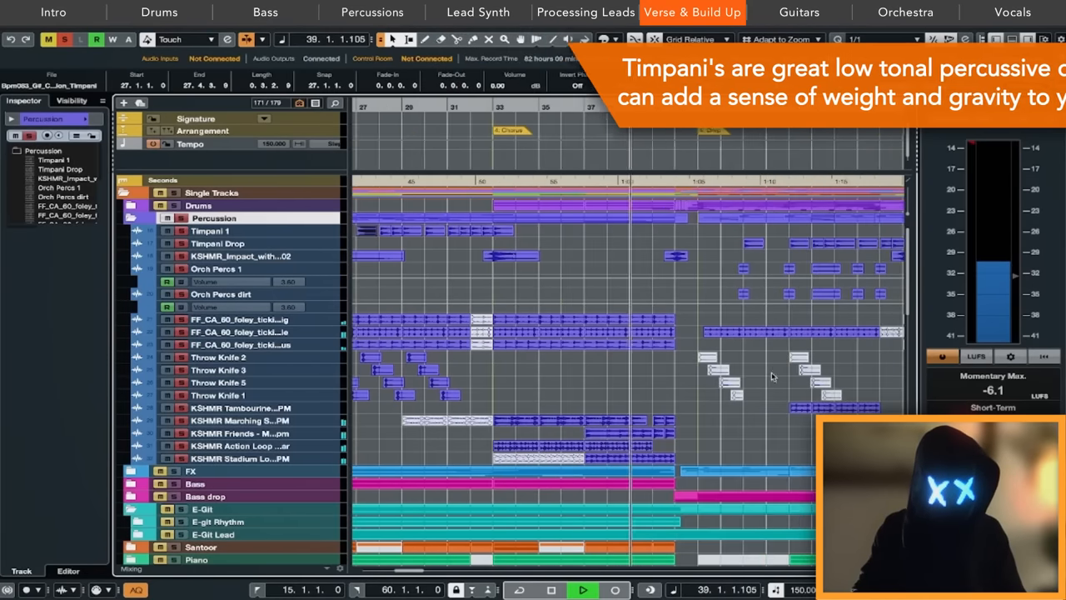
pyautogui.scroll(-2, 668, 206)
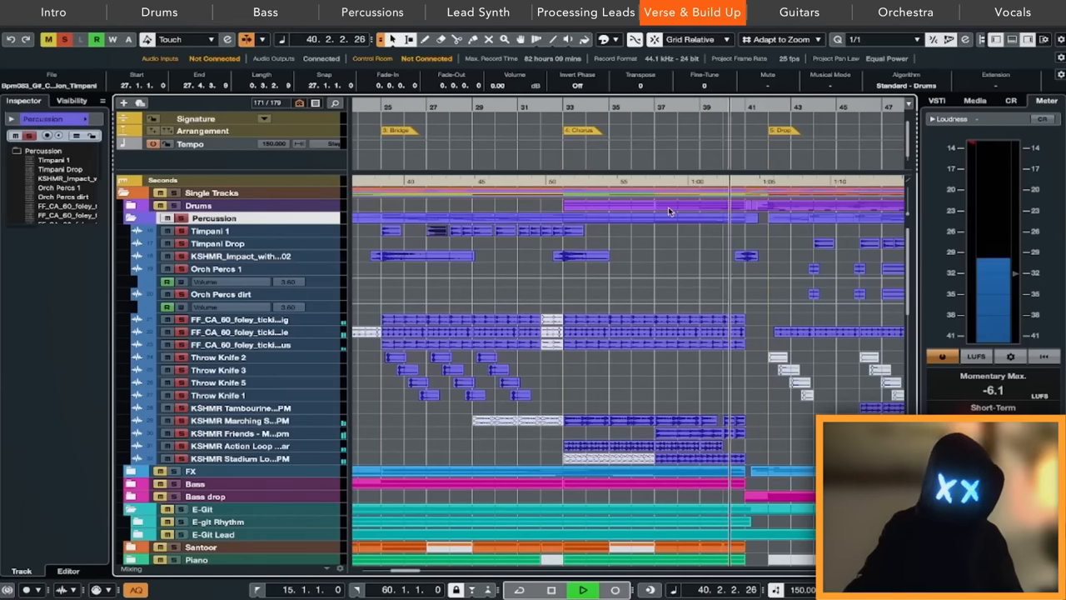
pyautogui.press('space')
pyautogui.scroll(2, 621, 273)
pyautogui.scroll(3, 620, 273)
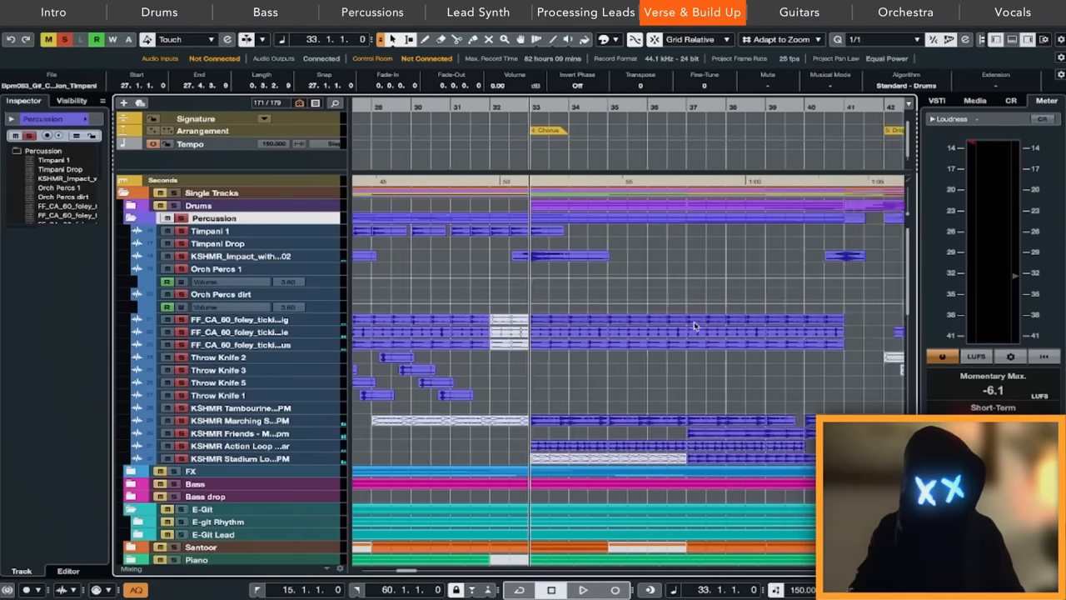
pyautogui.scroll(3, 500, 333)
pyautogui.scroll(-2, 479, 381)
pyautogui.scroll(-2, 479, 382)
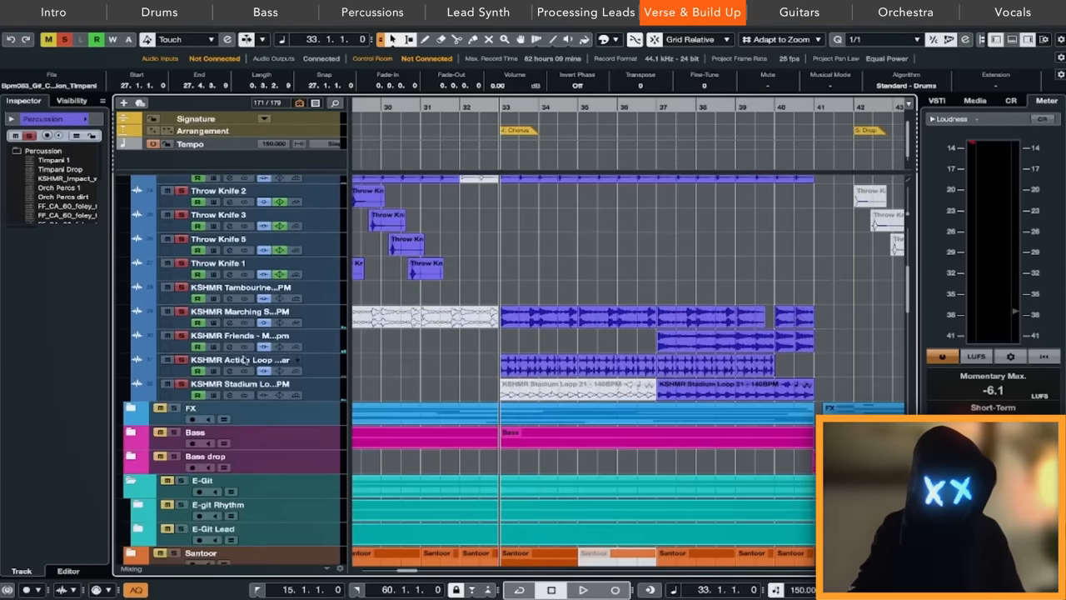
pyautogui.click(250, 359)
pyautogui.moveTo(437, 371); pyautogui.dragTo(542, 371)
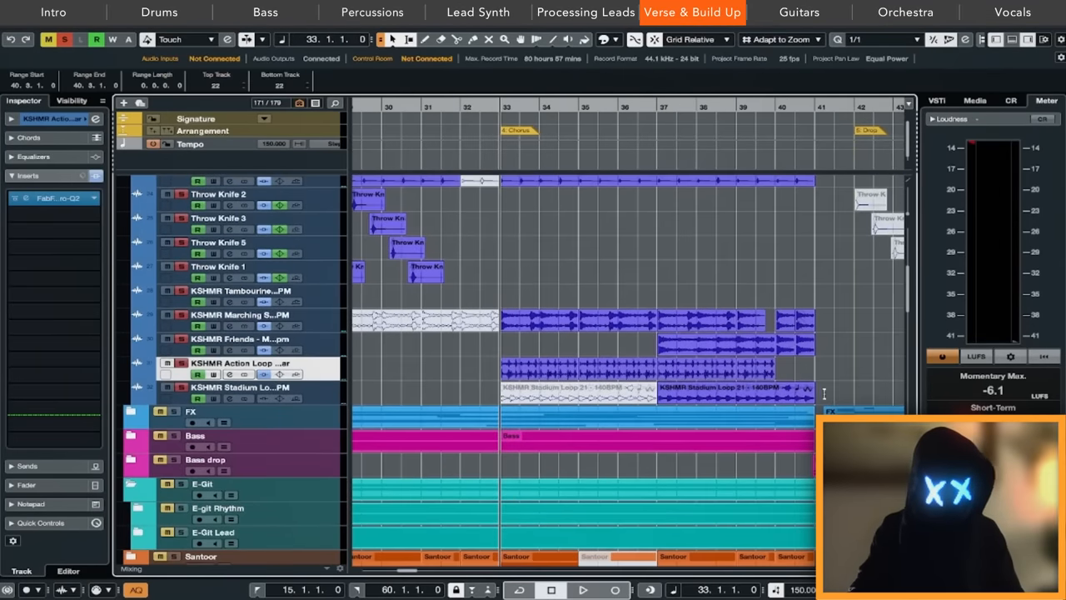
pyautogui.click(658, 109)
pyautogui.press('space')
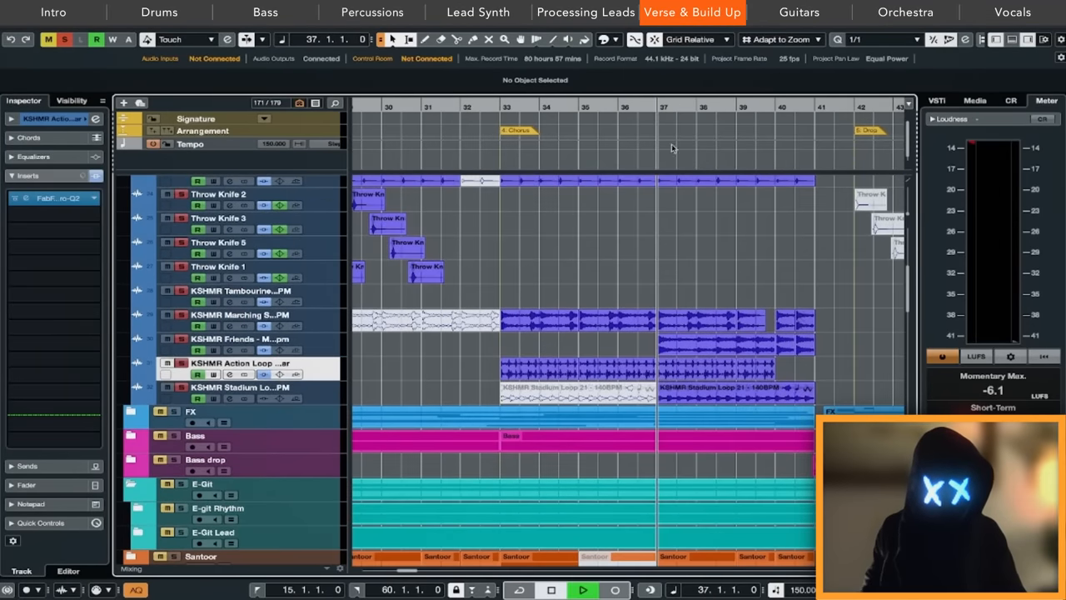
pyautogui.scroll(-3, 671, 250)
pyautogui.scroll(-3, 683, 258)
pyautogui.scroll(-3, 696, 265)
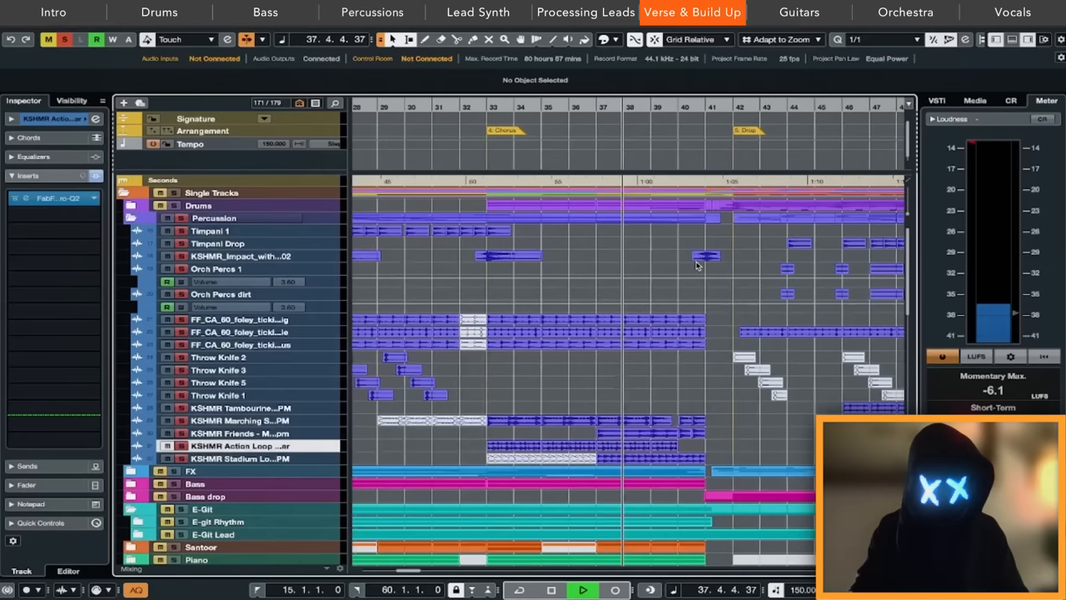
pyautogui.scroll(-2, 667, 250)
pyautogui.press('space')
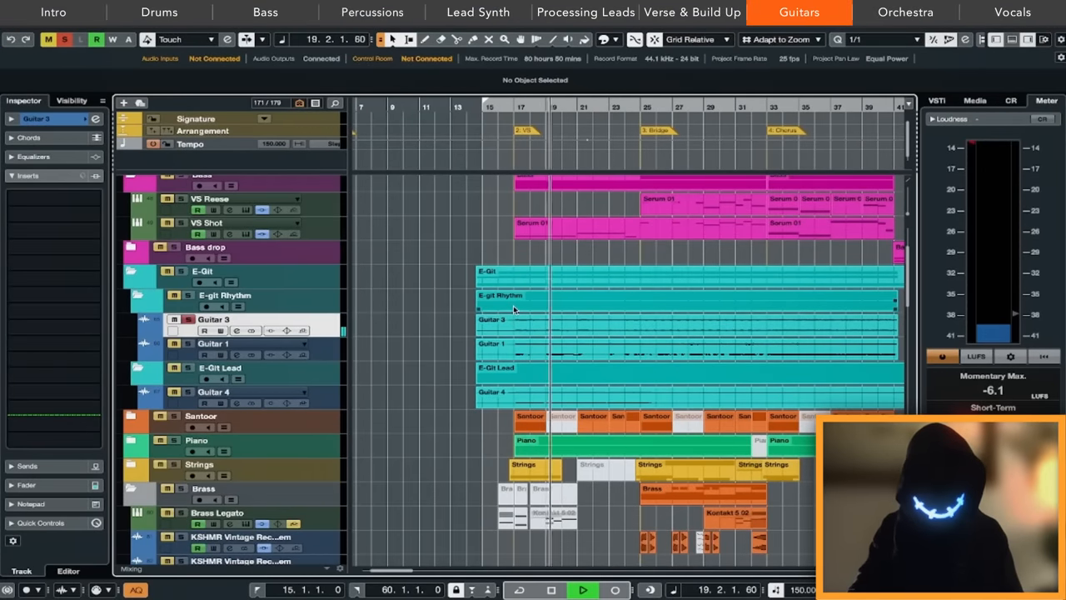
# Step: Audition the guitar section and Guitar 1, then zoom out to show the whole arrangement compactly
pyautogui.press('space')
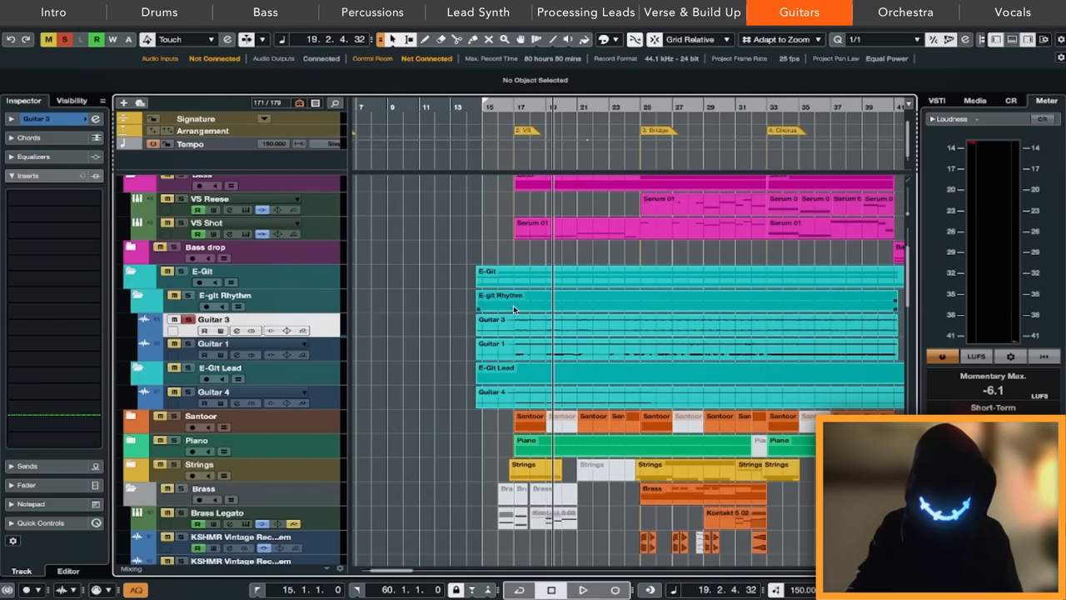
pyautogui.press('space')
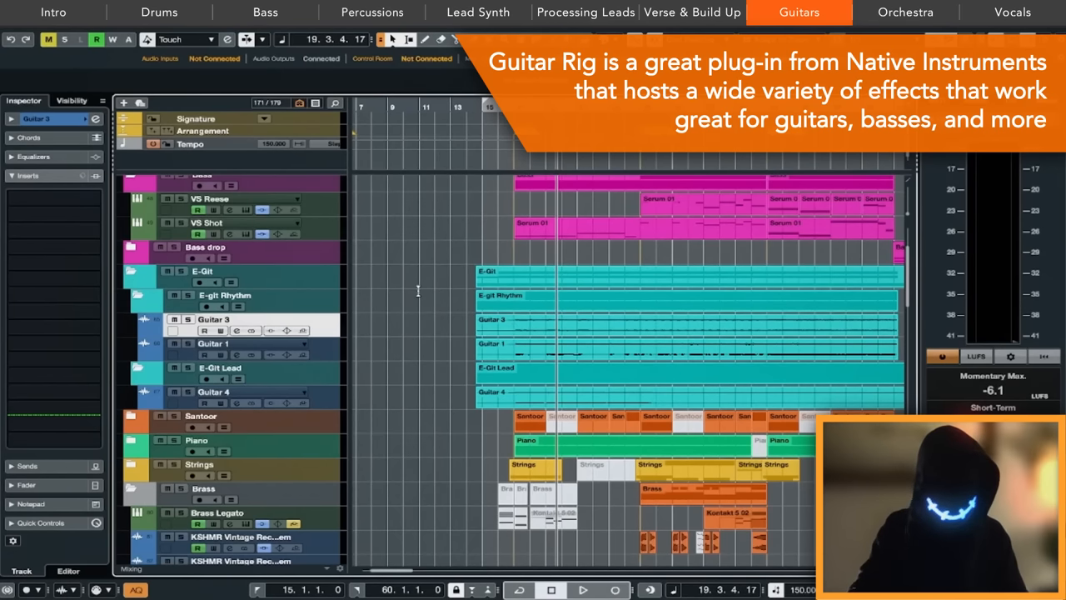
pyautogui.click(342, 356)
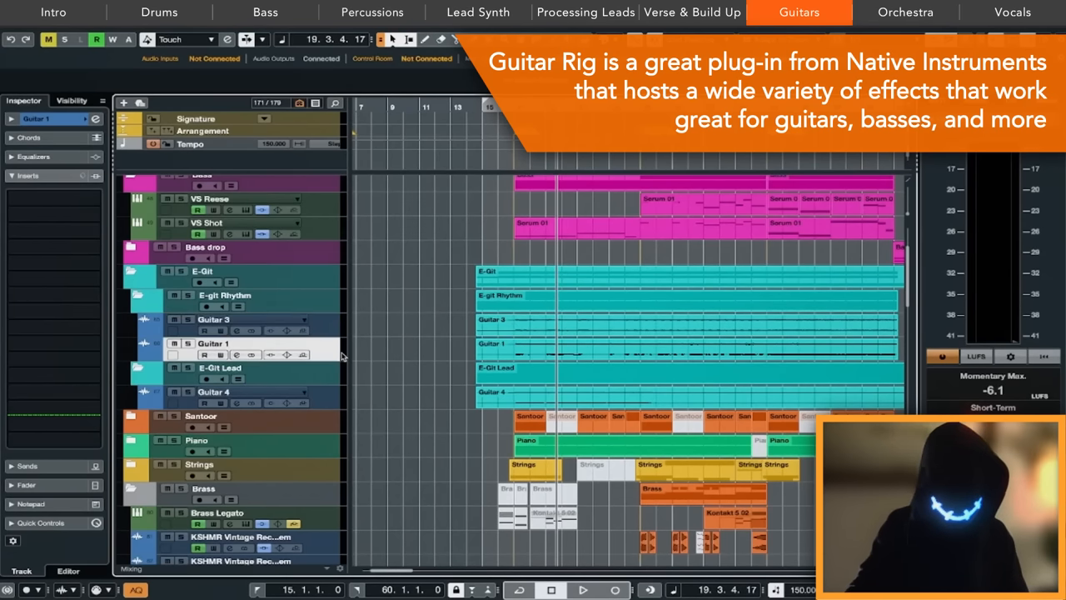
pyautogui.press('space')
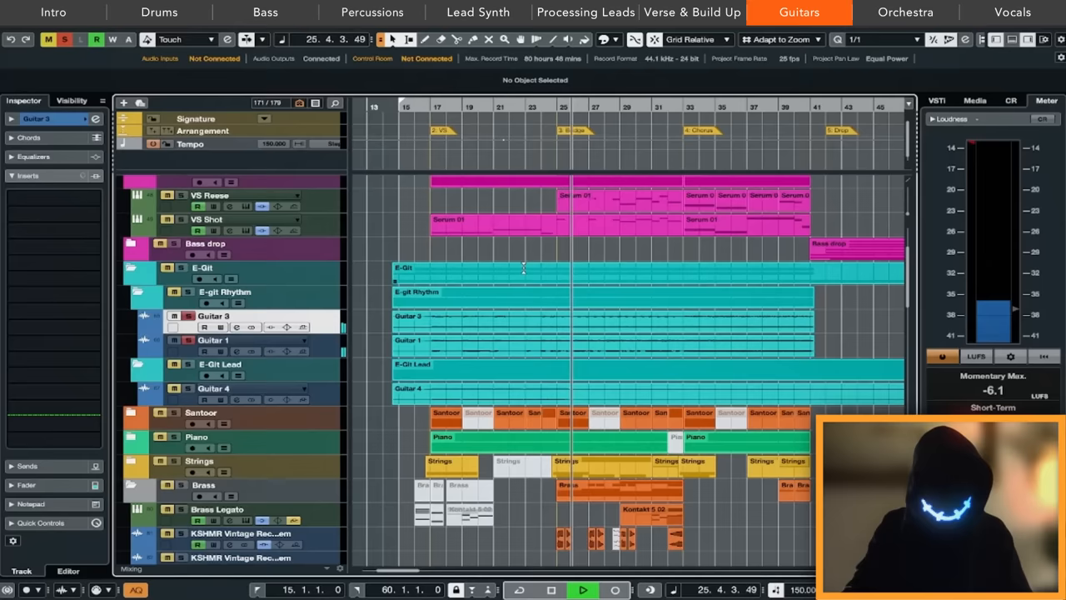
pyautogui.hotkey('shift', 'h')
pyautogui.press('h')
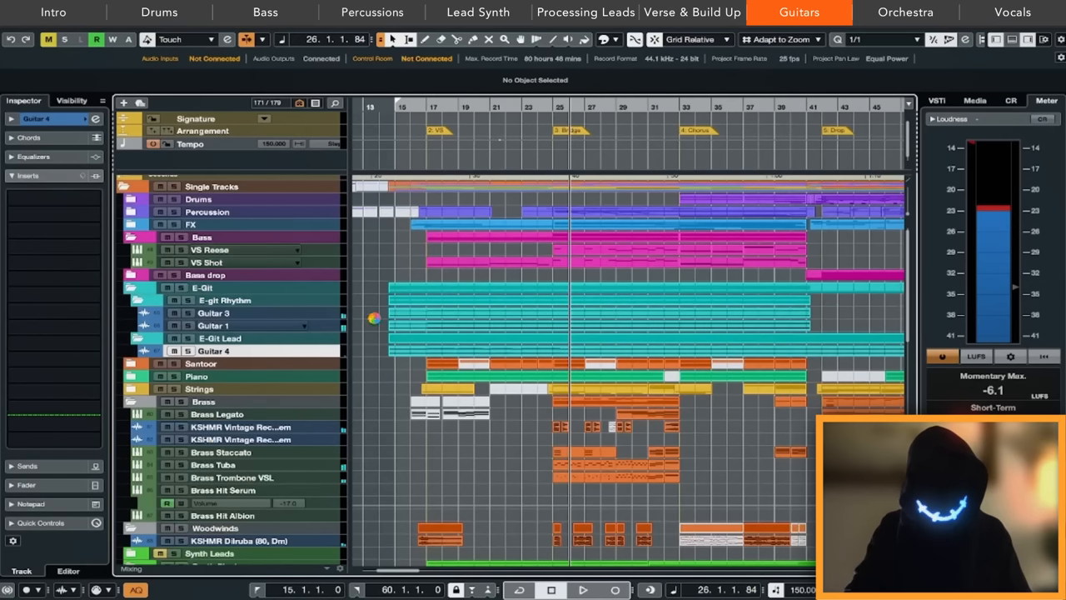
pyautogui.scroll(-1, 374, 318)
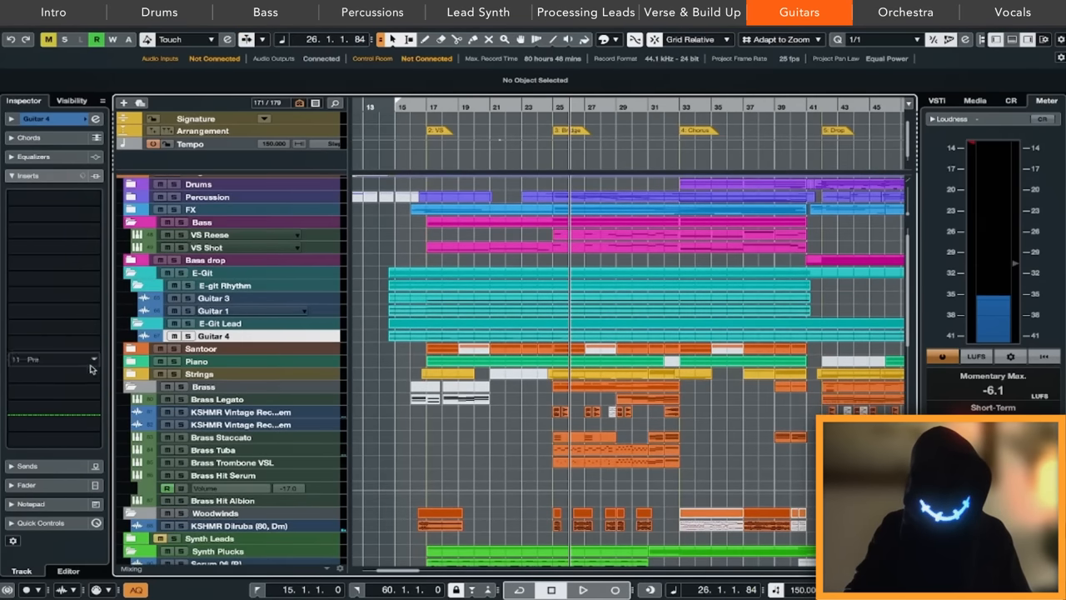
# Step: Expand the Santoor folder, select KSHMR Santoor and play from bar 21, zooming in then back out
pyautogui.click(131, 348)
pyautogui.click(250, 336)
pyautogui.press('h')
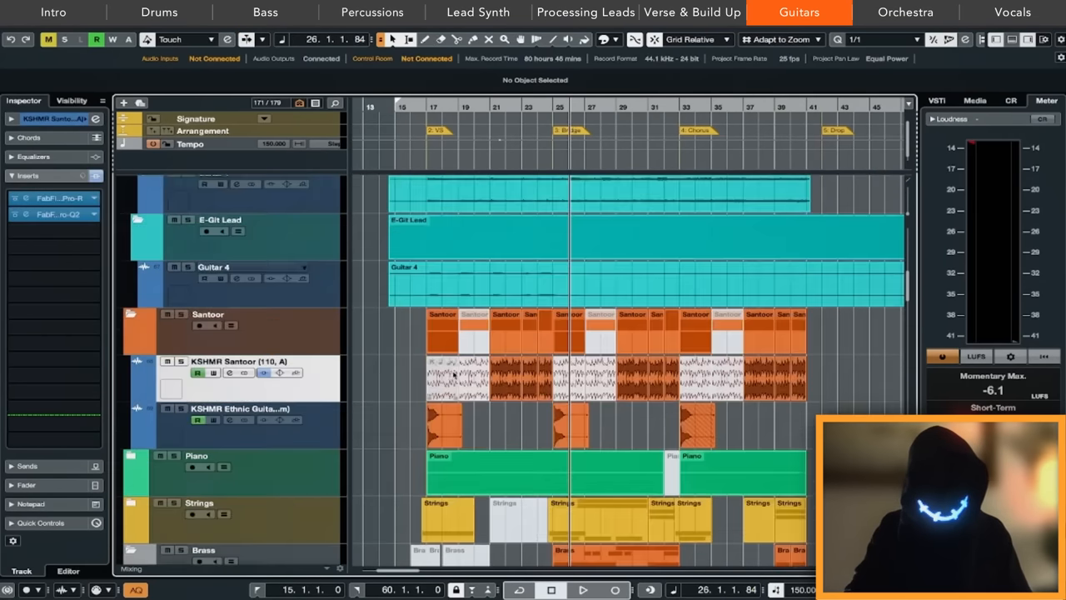
pyautogui.scroll(-1, 454, 377)
pyautogui.press('h')
pyautogui.doubleClick(465, 131)
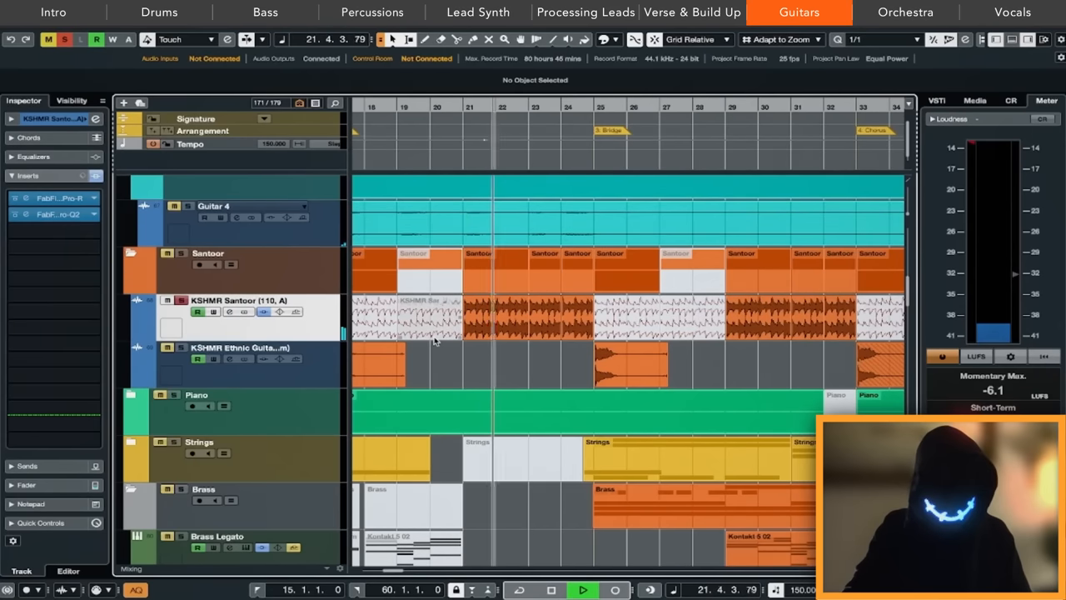
pyautogui.hotkey('shift', 'f')
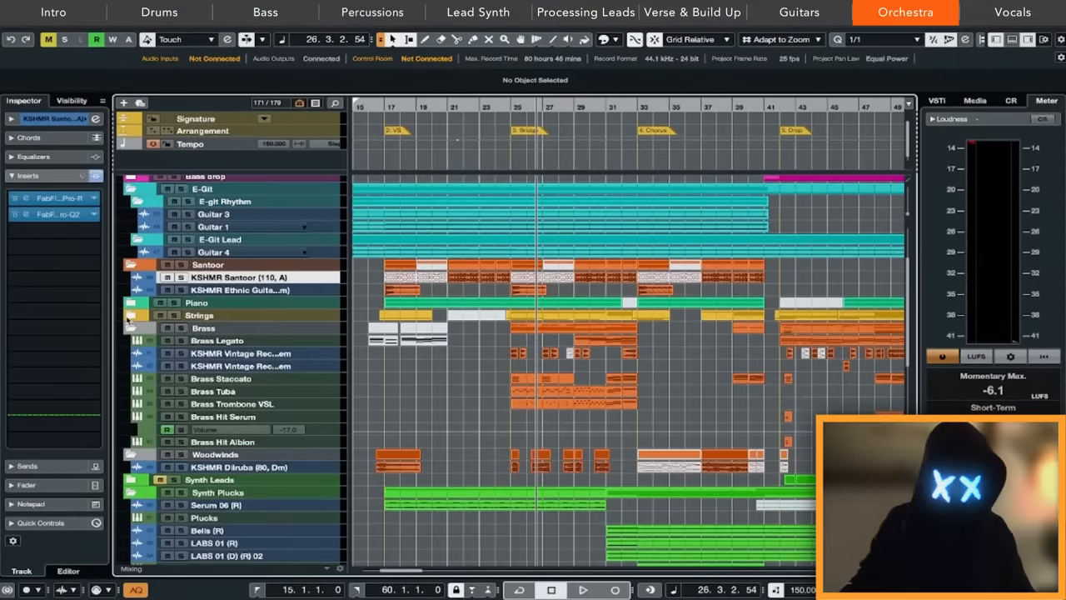
# Step: Expand the Strings and Piano folders and click through the piano, string and brass track groups
pyautogui.click(129, 317)
pyautogui.click(132, 302)
pyautogui.scroll(-3, 249, 291)
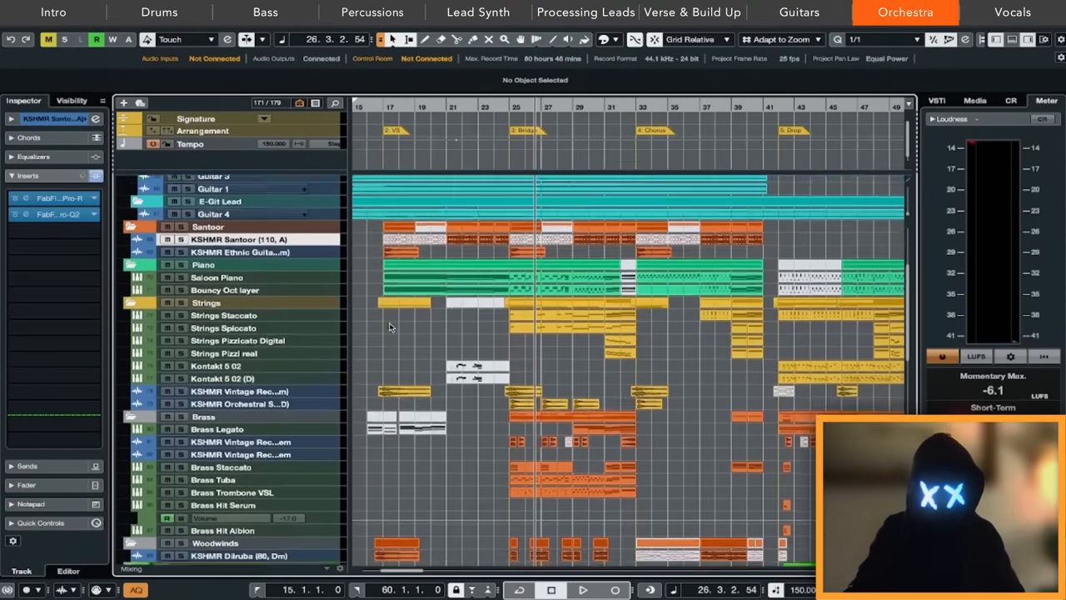
pyautogui.click(251, 263)
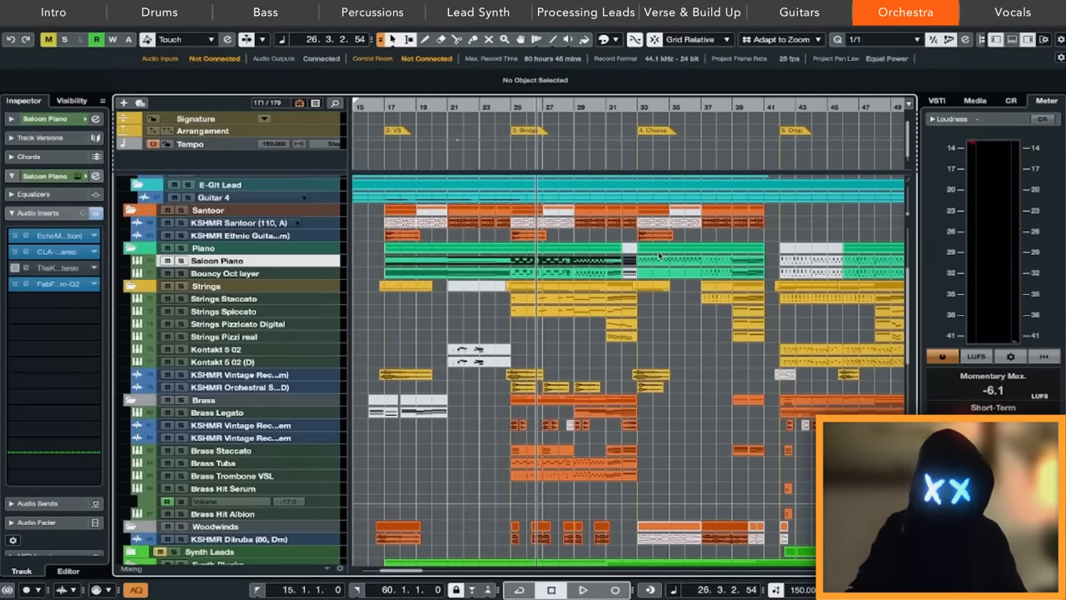
pyautogui.click(260, 301)
pyautogui.keyDown('shift'); pyautogui.click(244, 390); pyautogui.keyUp('shift')
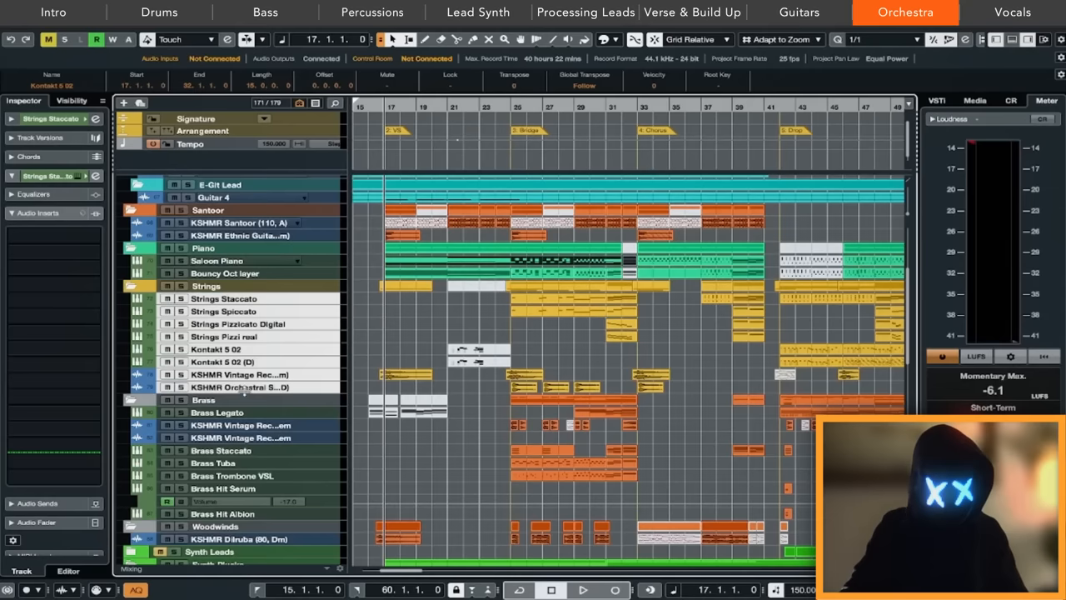
pyautogui.click(229, 414)
pyautogui.keyDown('shift'); pyautogui.click(223, 515); pyautogui.keyUp('shift')
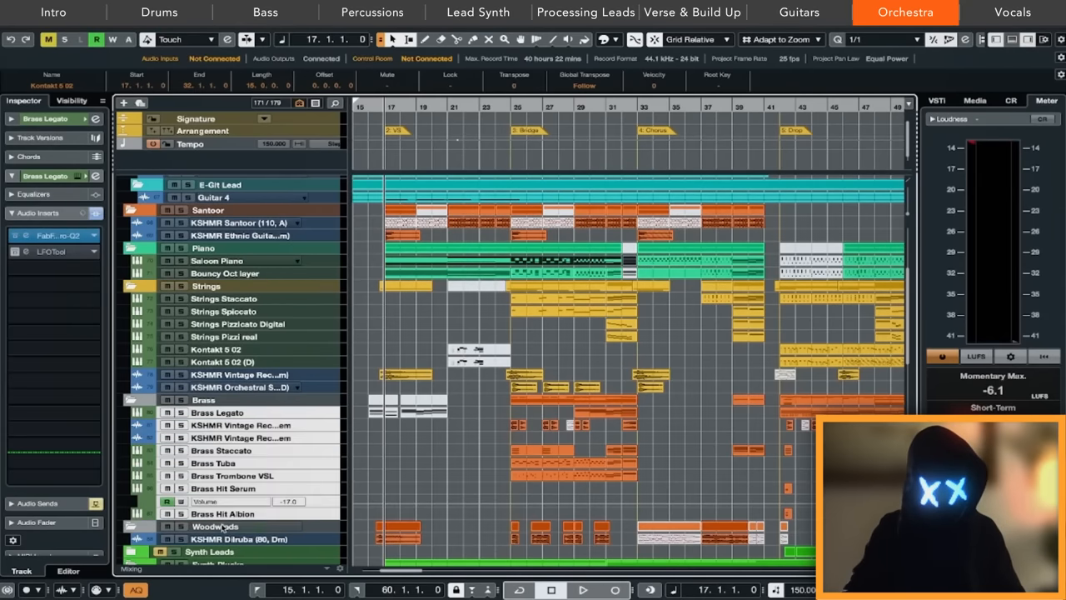
pyautogui.keyDown('shift'); pyautogui.click(225, 539); pyautogui.keyUp('shift')
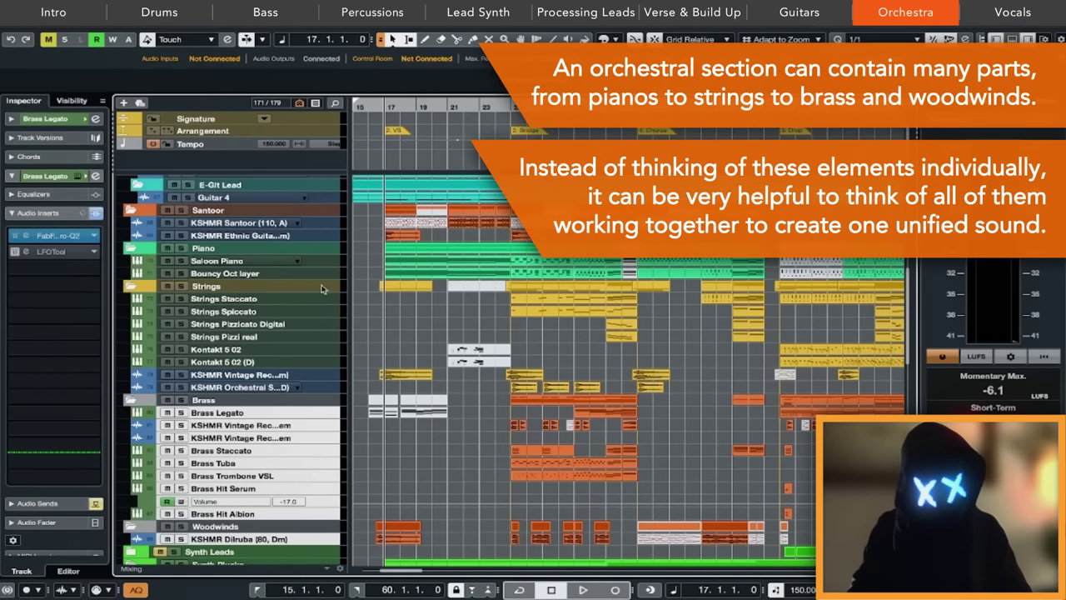
# Step: Select Saloon Piano through KSHMR Orchestral, play the section to bar 33, then select Saloon Piano
pyautogui.click(250, 261)
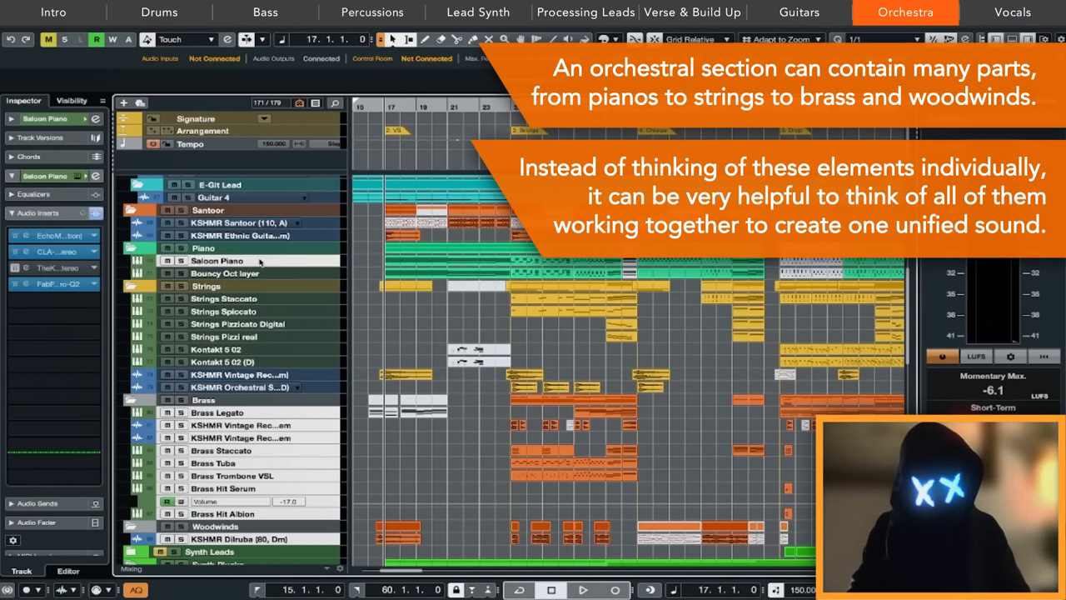
pyautogui.keyDown('shift'); pyautogui.click(252, 389); pyautogui.keyUp('shift')
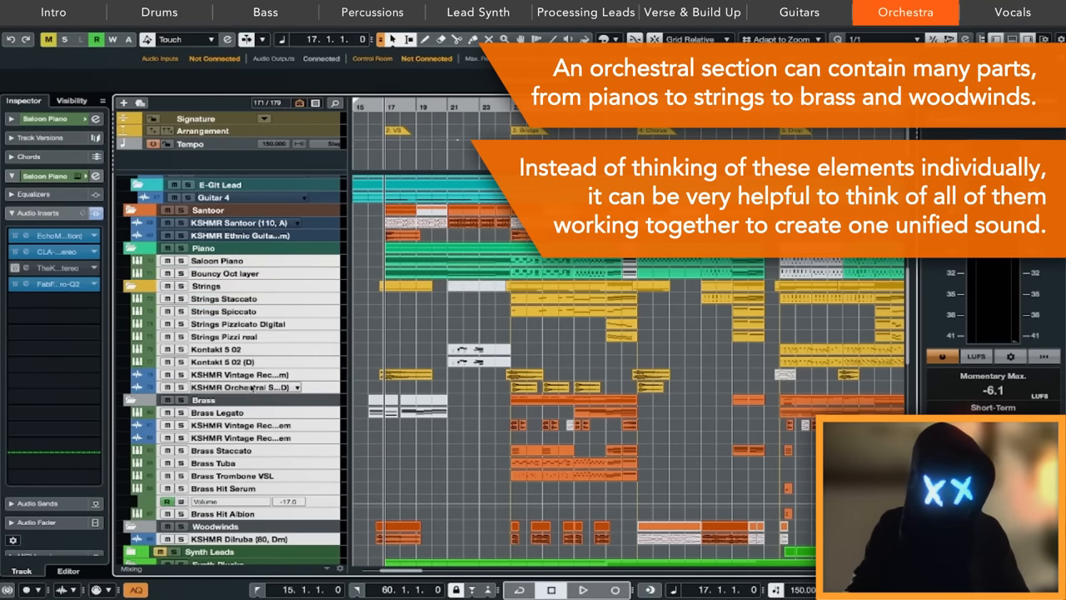
pyautogui.scroll(-1, 497, 246)
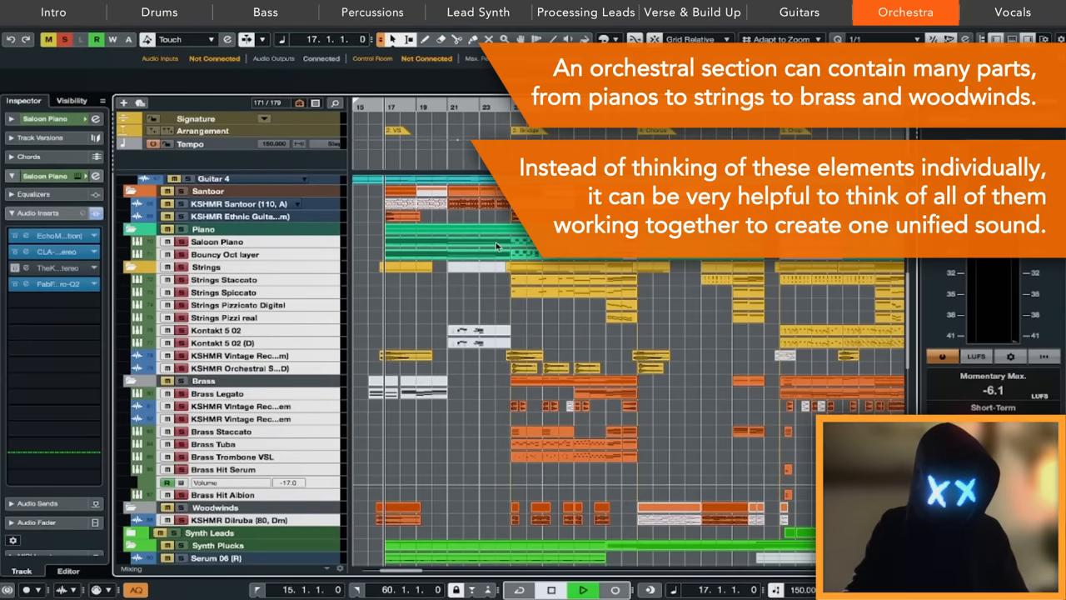
pyautogui.press('space')
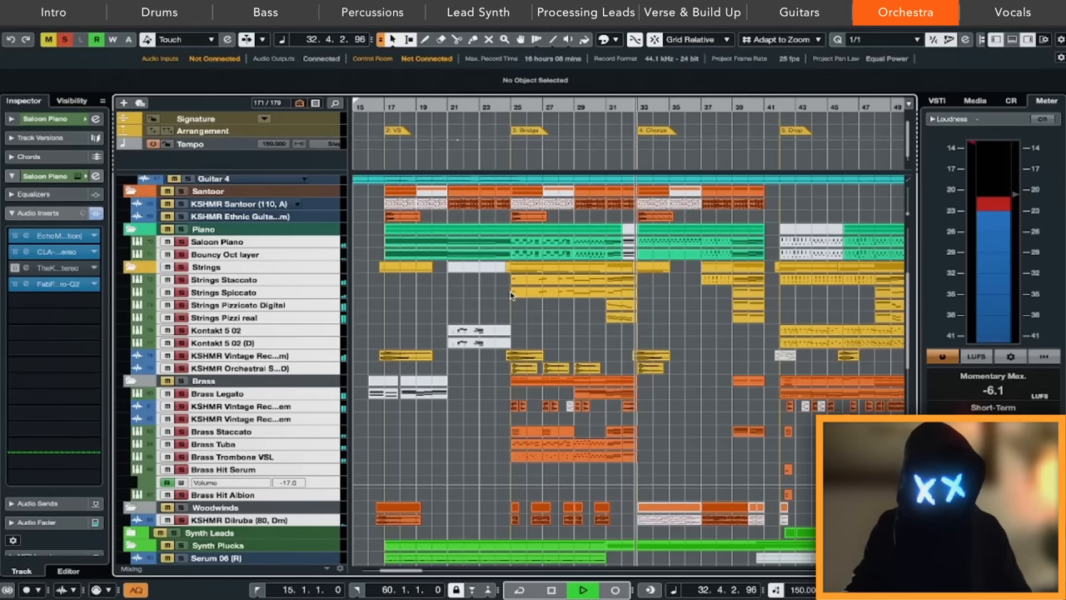
pyautogui.press('space')
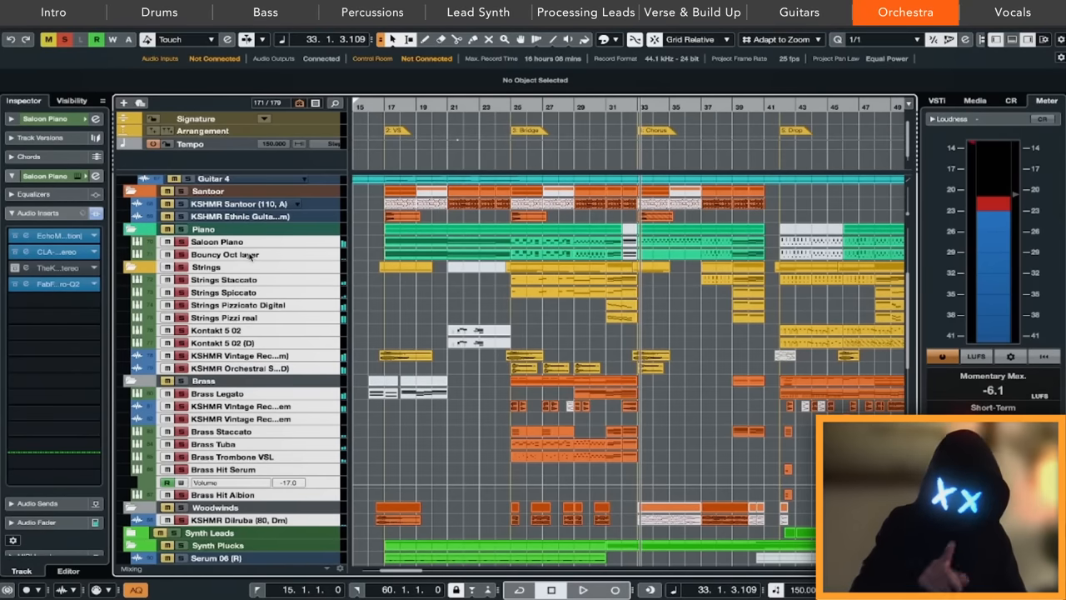
pyautogui.click(246, 250)
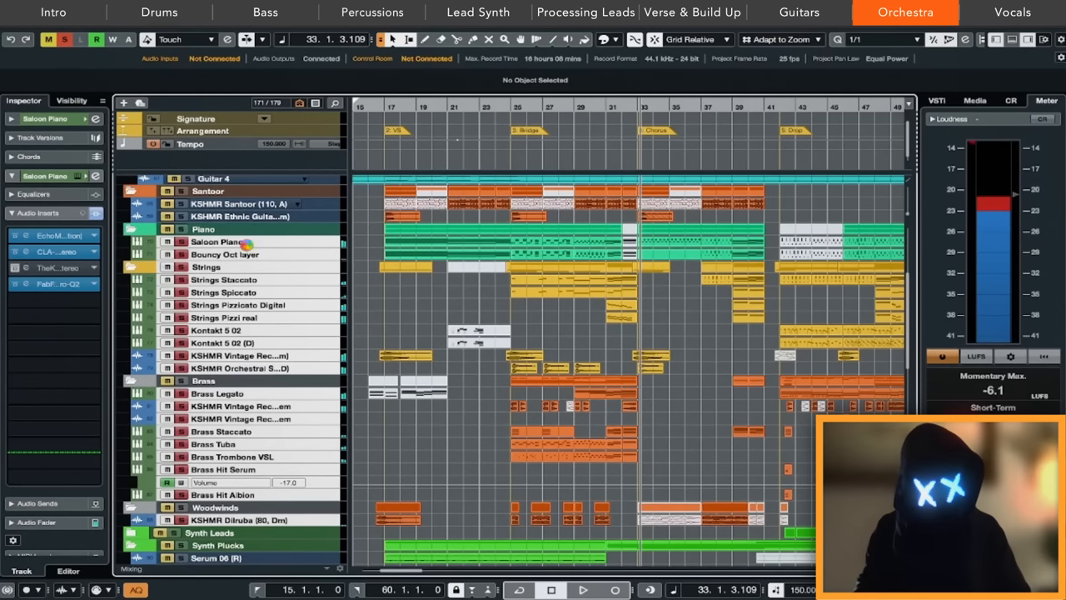
pyautogui.click(217, 242)
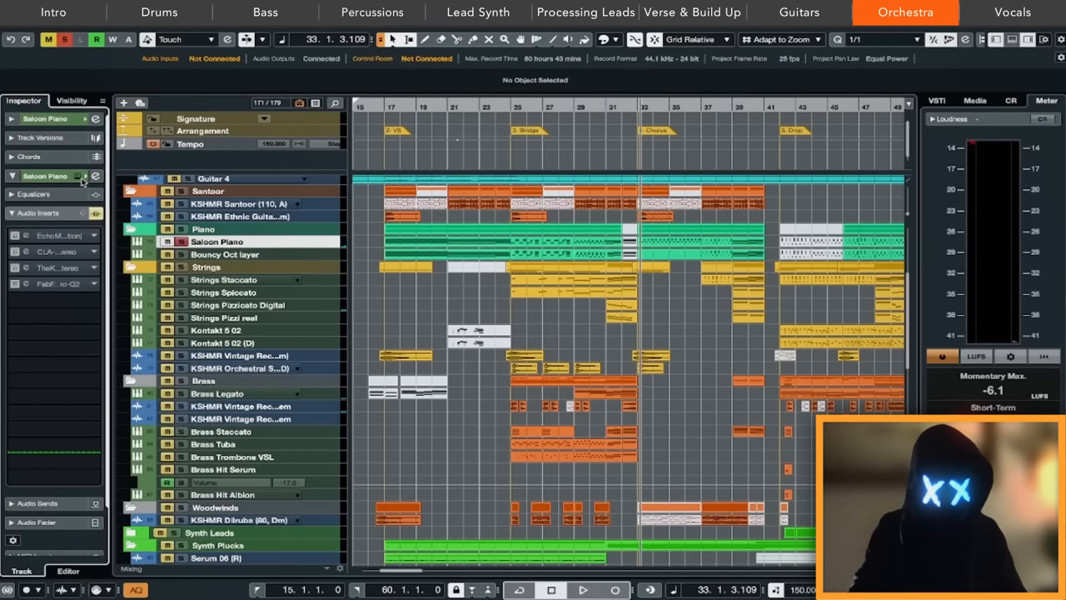
# Step: Show the Saloon Piano's Gentleman piano instrument and play from the section start at bar 17
pyautogui.hotkey('ctrl', 'alt', 'e')
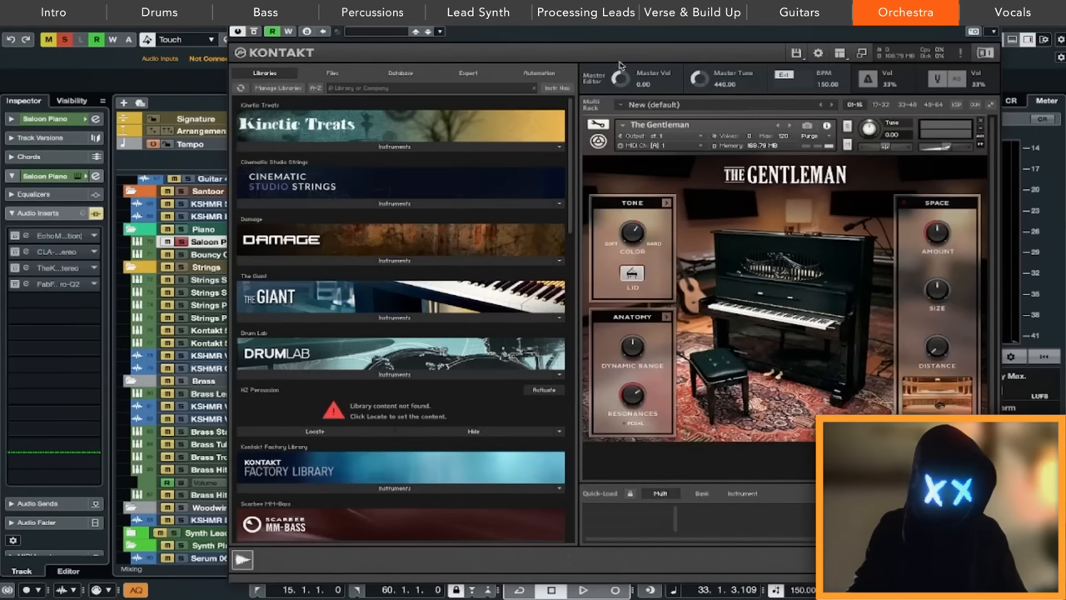
pyautogui.moveTo(702, 26); pyautogui.dragTo(1025, 90)
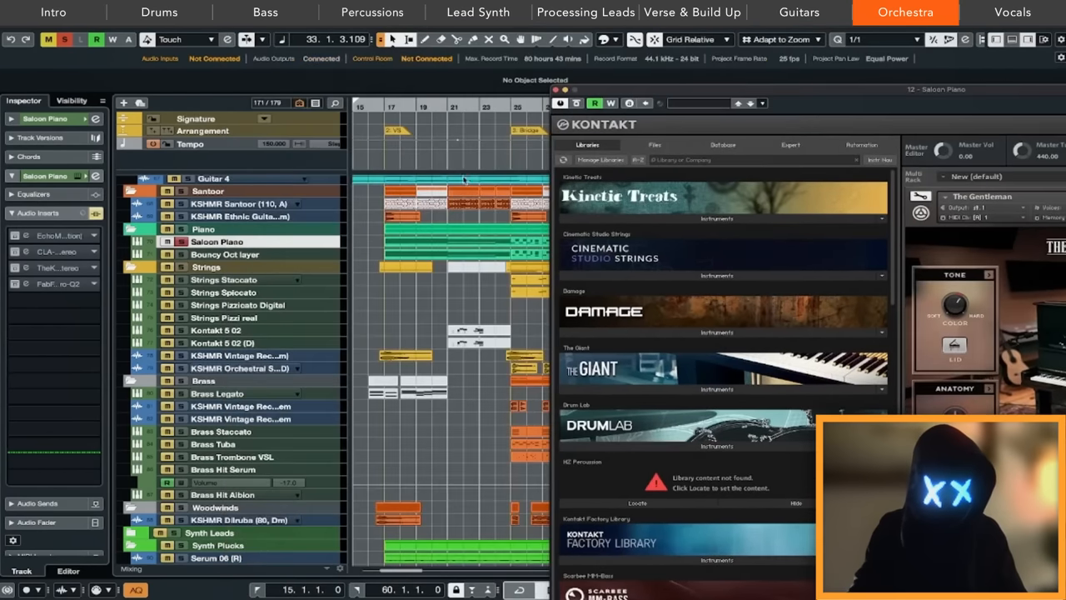
pyautogui.press('KP_1')
pyautogui.press('space')
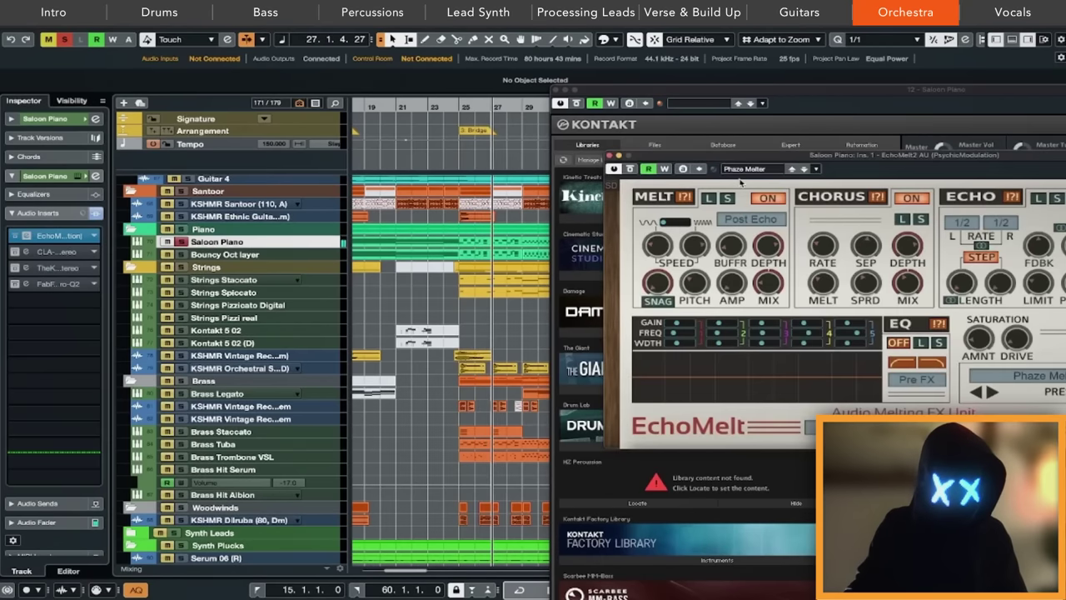
# Step: View the EchoMelt insert, switch the CLA effect back on, then close the Pro-Q and EchoMelt windows
pyautogui.moveTo(790, 143); pyautogui.dragTo(533, 115)
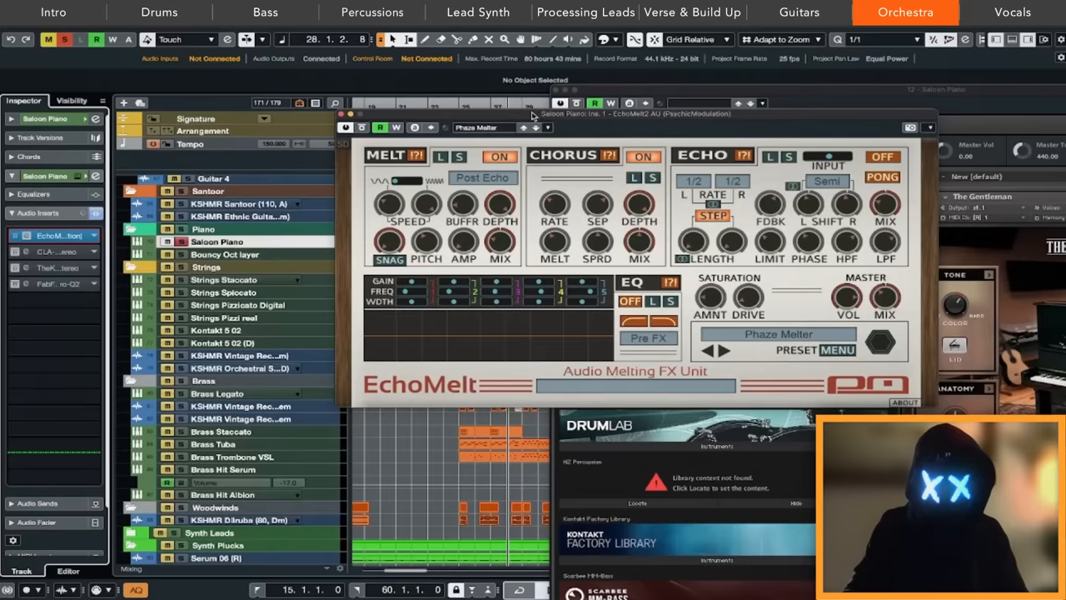
pyautogui.moveTo(690, 117); pyautogui.dragTo(713, 94)
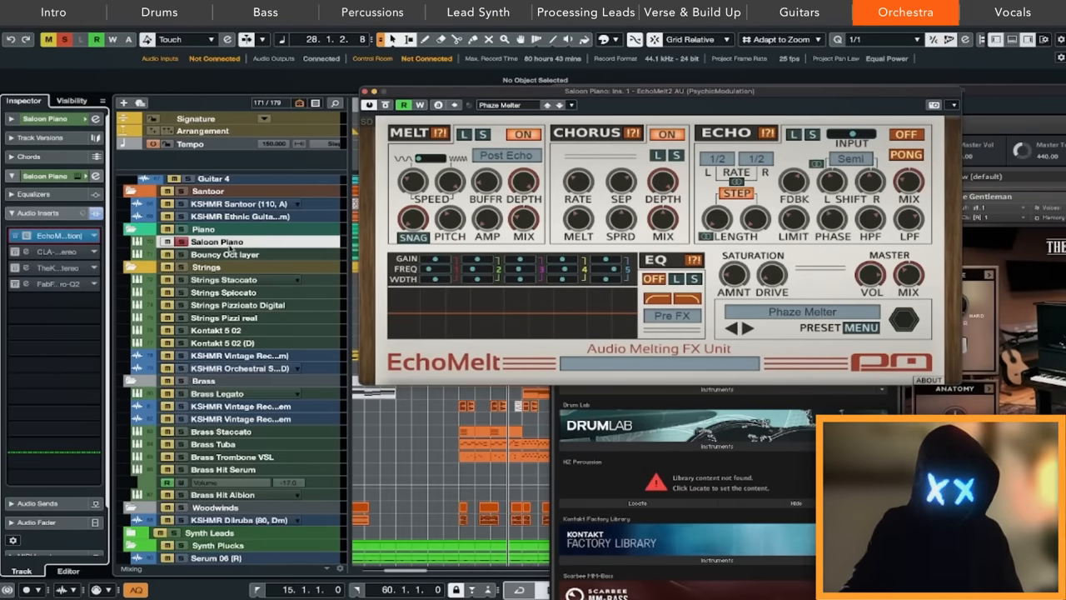
pyautogui.click(14, 252)
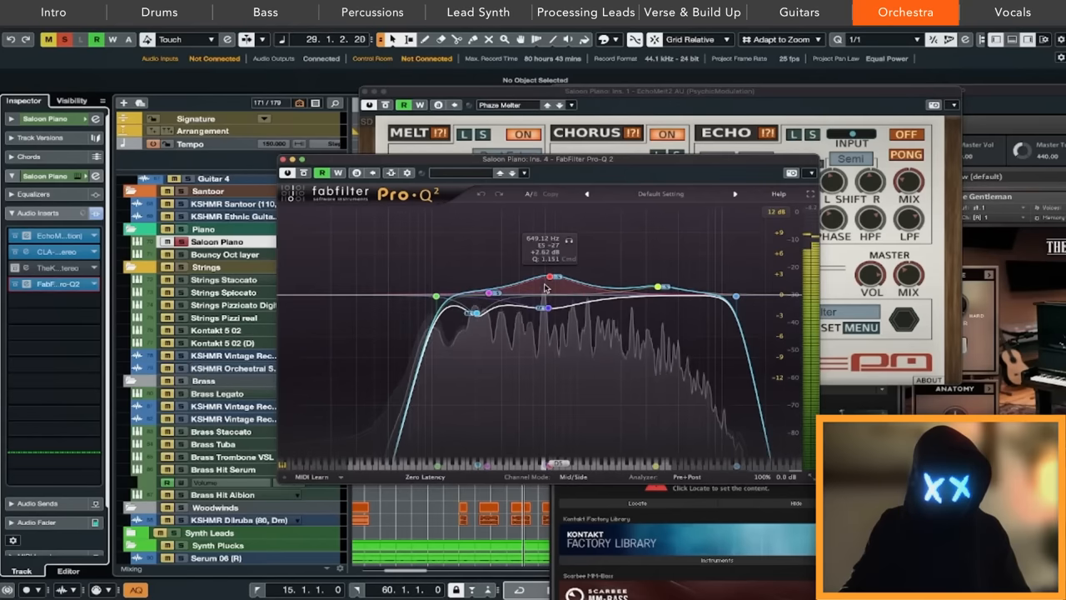
pyautogui.moveTo(475, 312)
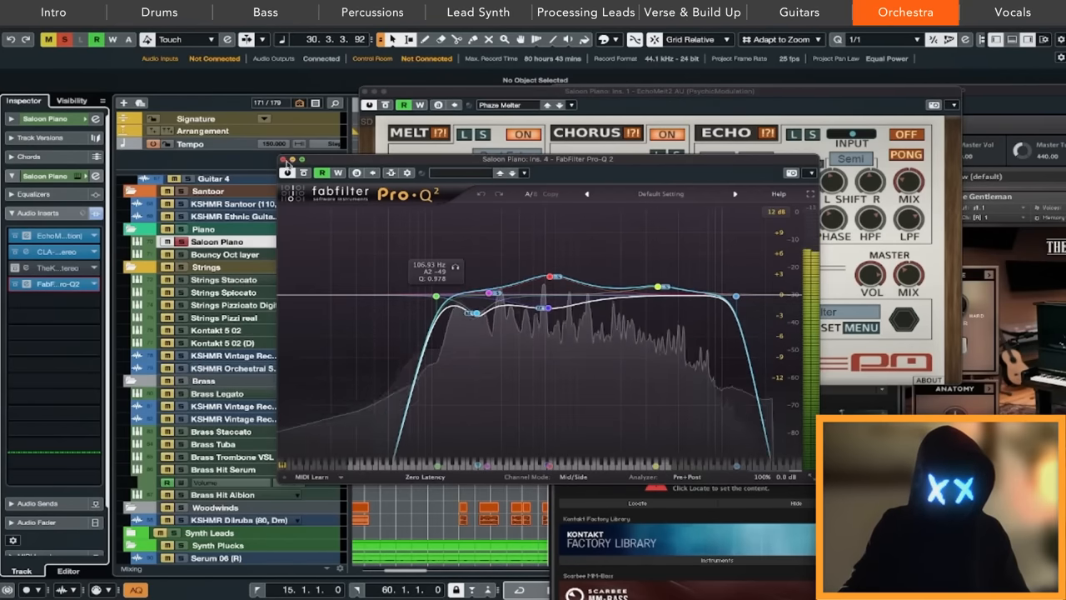
pyautogui.click(287, 158)
pyautogui.click(367, 92)
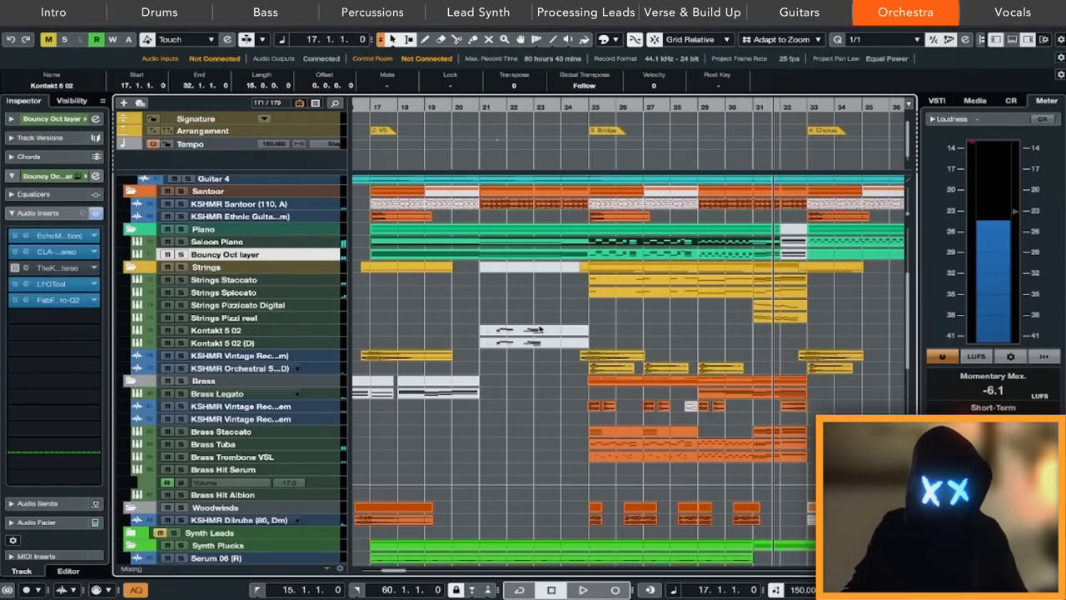
# Step: Select the Strings Staccato parts from bar 25 to 33 and briefly view their MIDI notes
pyautogui.click(574, 293)
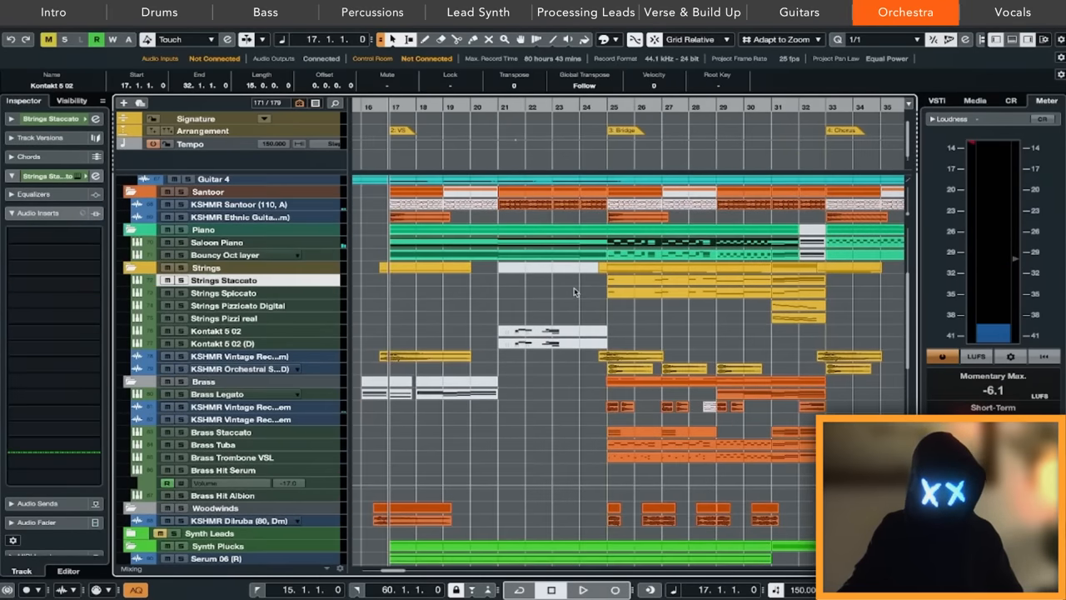
pyautogui.moveTo(574, 292); pyautogui.dragTo(818, 289)
pyautogui.doubleClick(806, 275)
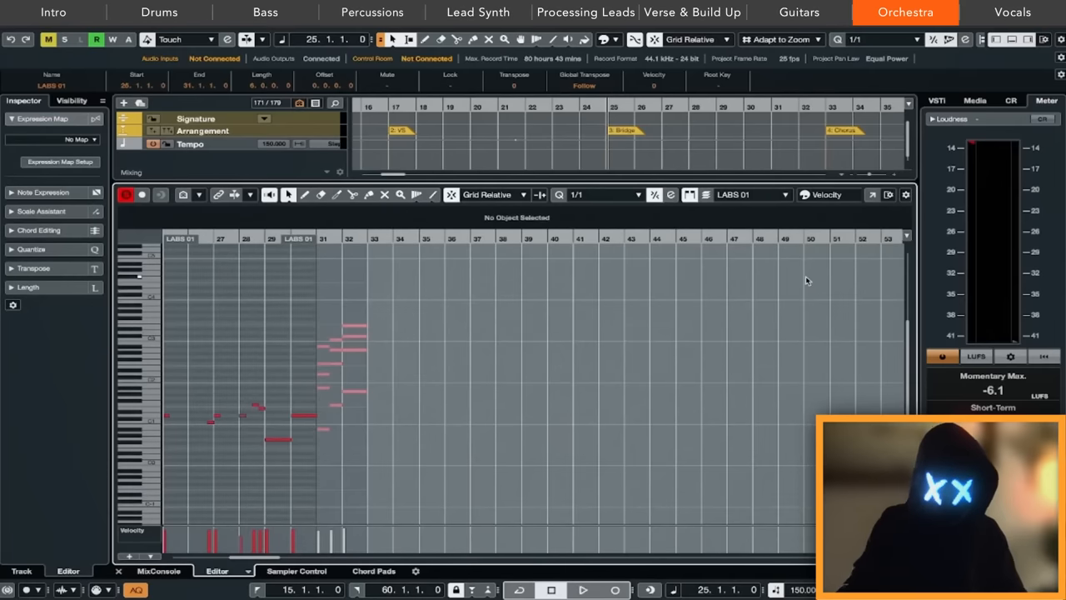
pyautogui.hotkey('ctrl', 'alt', 'e')
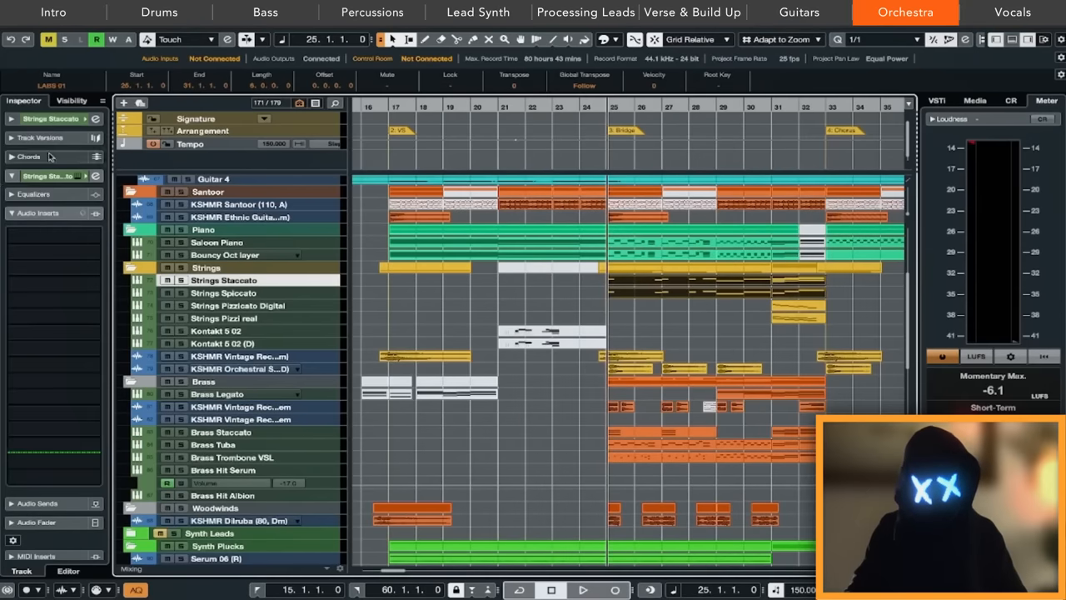
# Step: Show then close the Strings Staccato Albion One instrument, deselect and zoom out over the arrangement
pyautogui.click(78, 178)
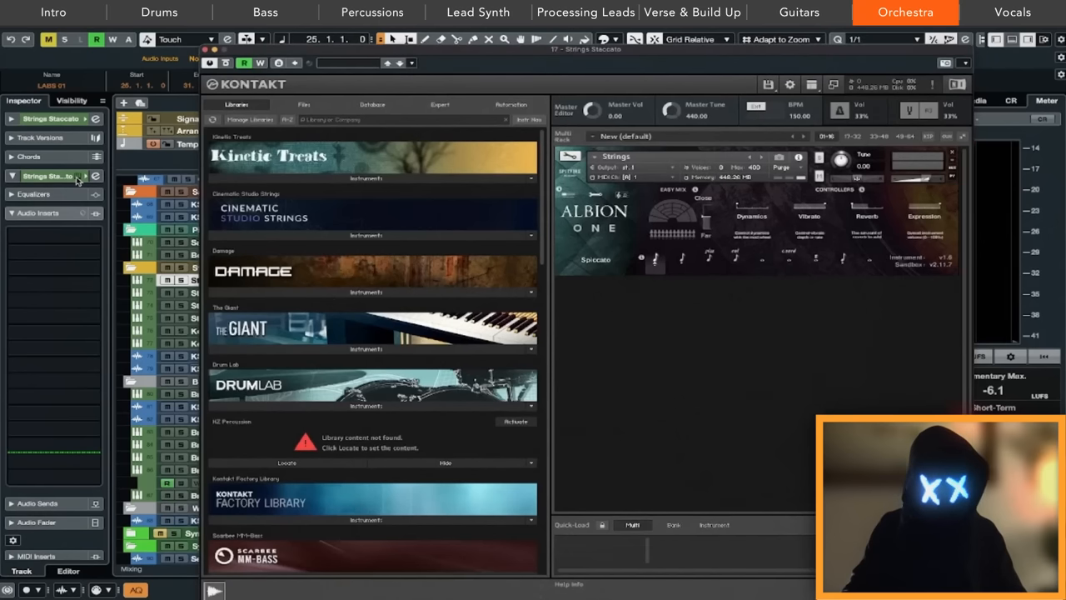
pyautogui.scroll(-10, 354, 417)
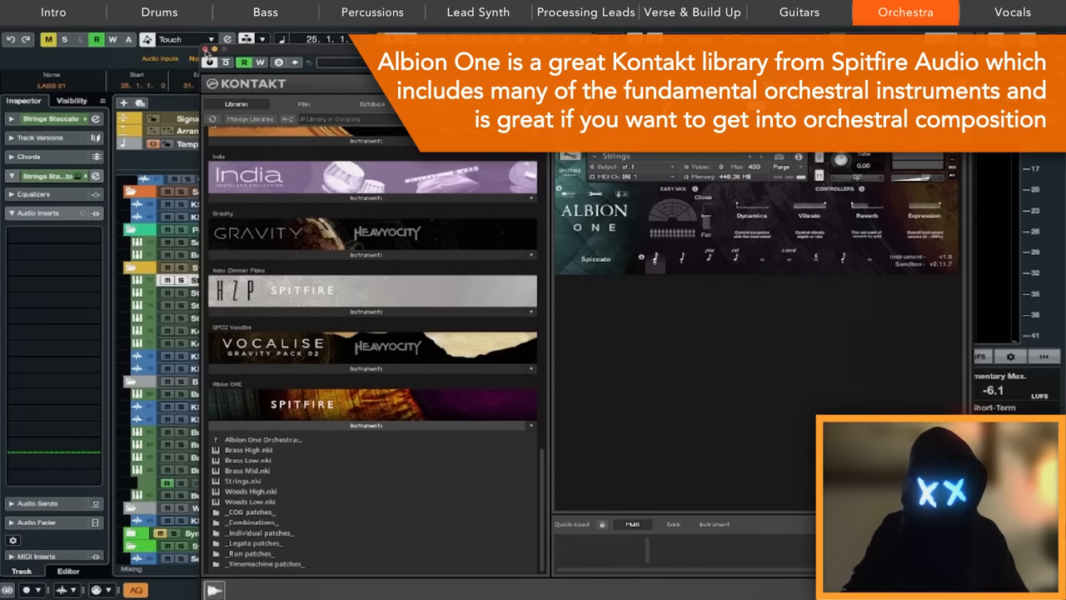
pyautogui.click(209, 50)
pyautogui.click(538, 285)
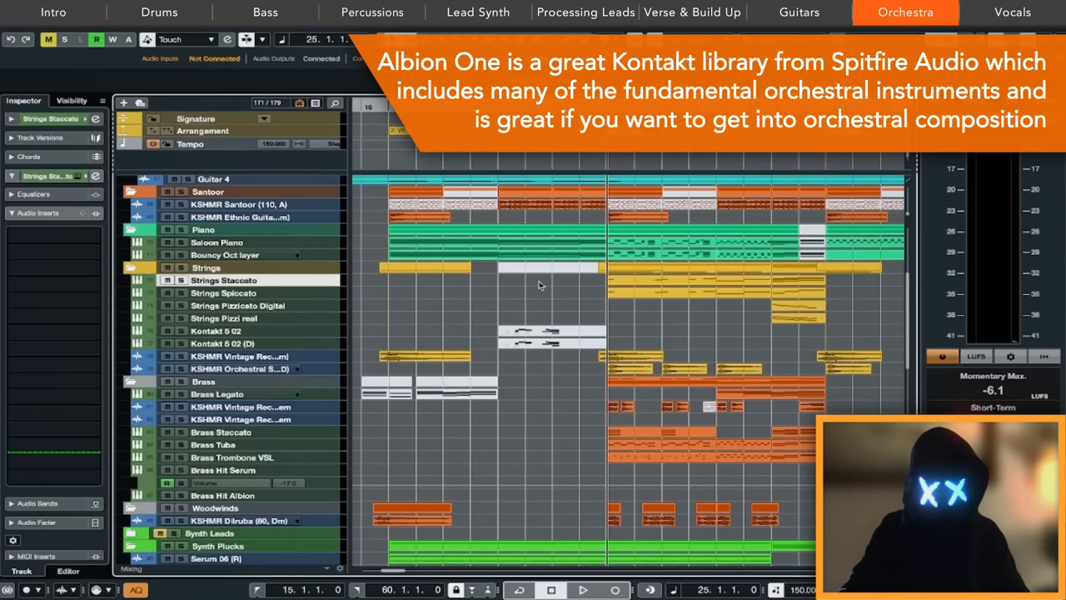
pyautogui.press('h')
pyautogui.press('h')
pyautogui.press('h')
# Step: Audition around bars 25-31, select Strings Pizzi then Brass Staccato, and restart playback from bar 25
pyautogui.press('space')
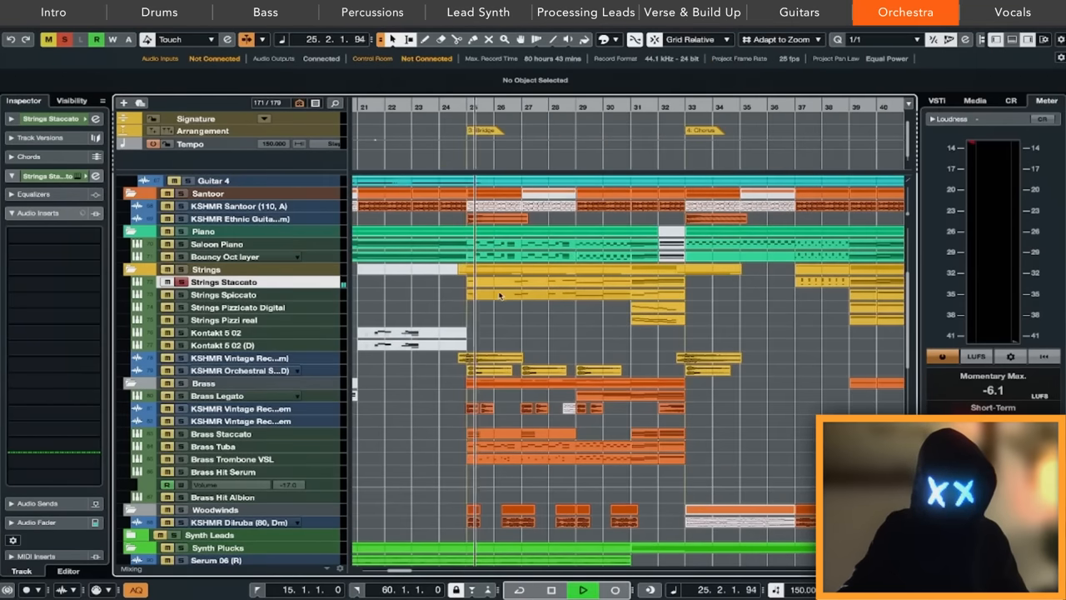
pyautogui.click(625, 107)
pyautogui.click(250, 321)
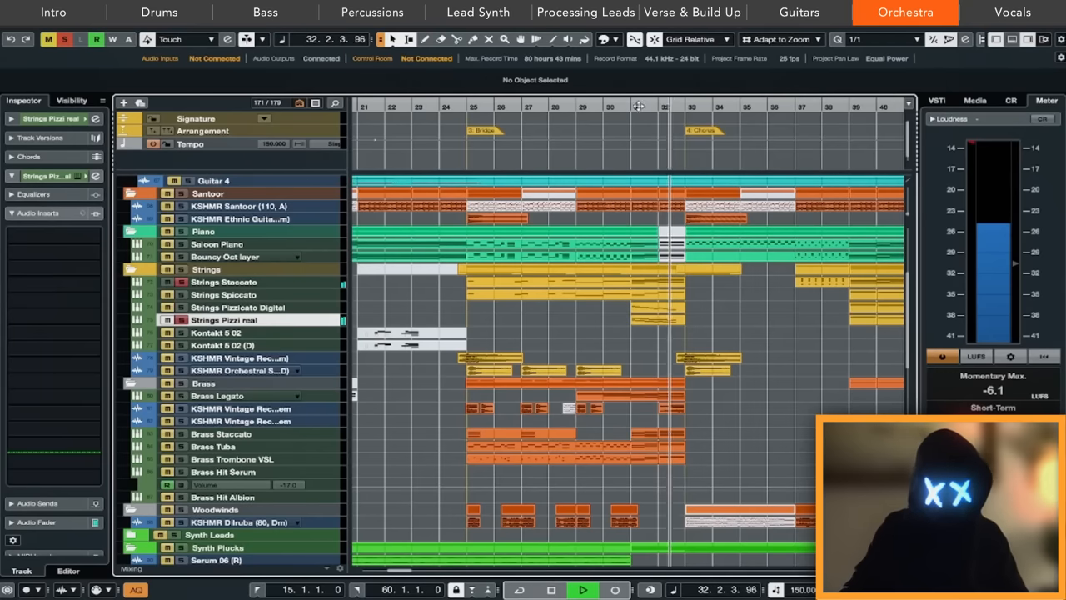
pyautogui.press('space')
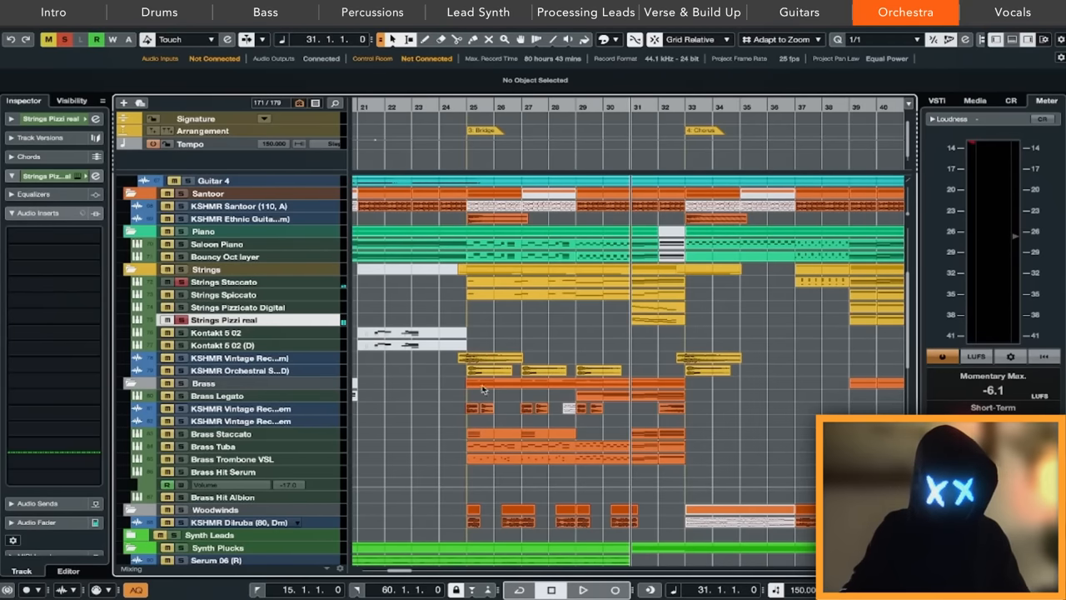
pyautogui.click(247, 435)
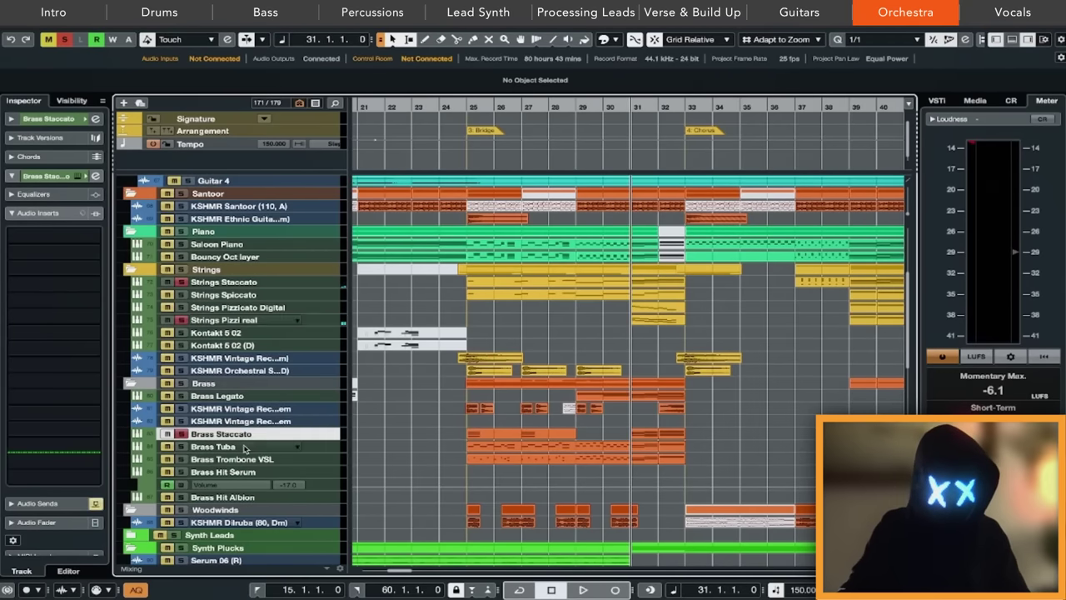
pyautogui.click(469, 105)
pyautogui.press('space')
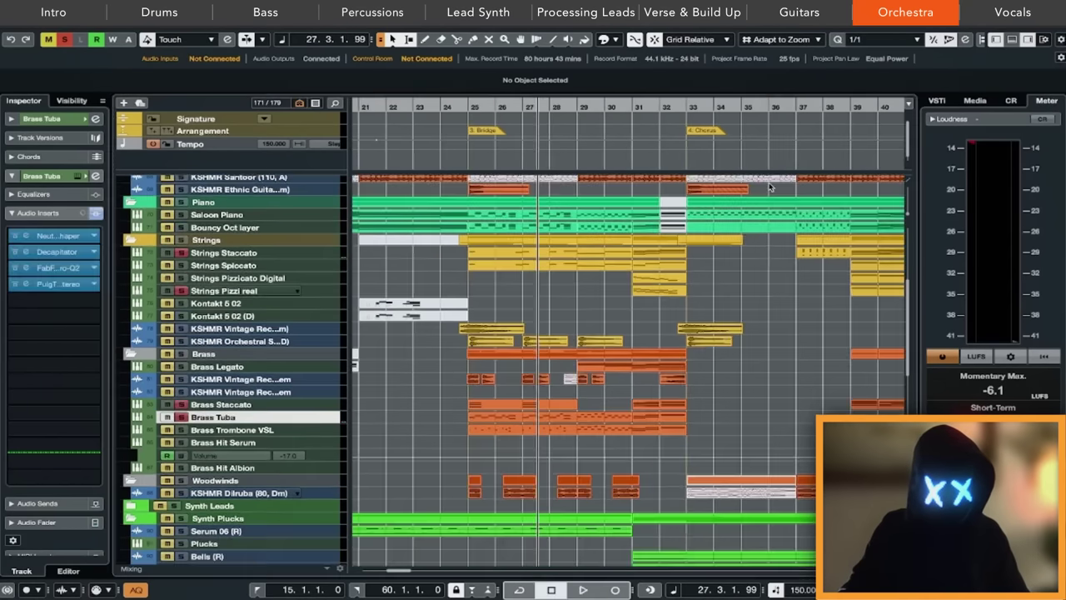
# Step: Show and close the Brass Tuba instrument, then the Brass Trombone VSL's Vienna Instruments Pro
pyautogui.press('F11')
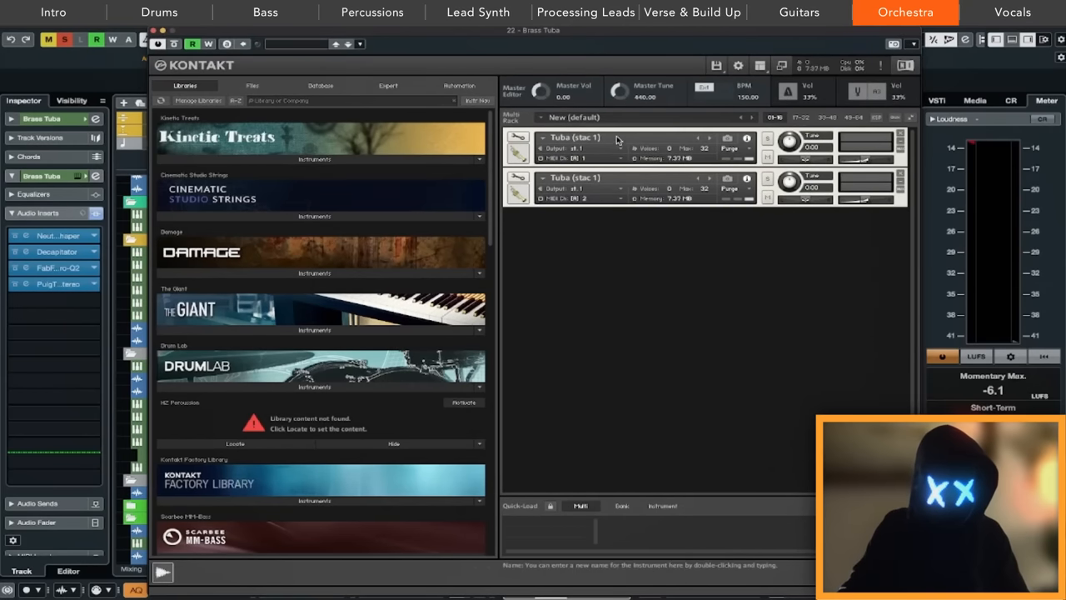
pyautogui.click(155, 33)
pyautogui.scroll(-1, 563, 323)
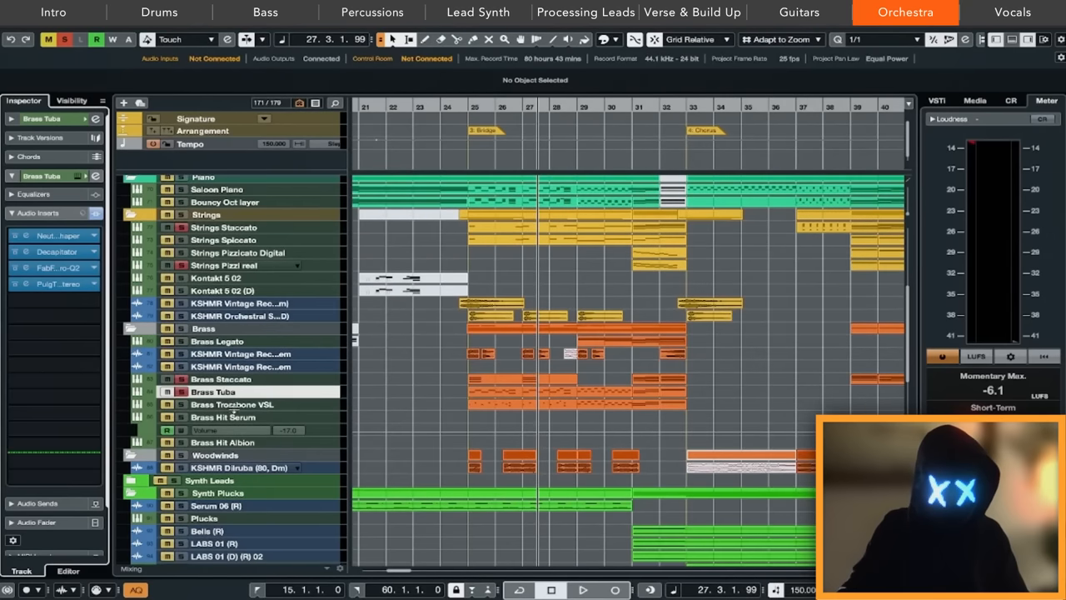
pyautogui.press('Down')
pyautogui.hotkey('ctrl', 'alt', 'e')
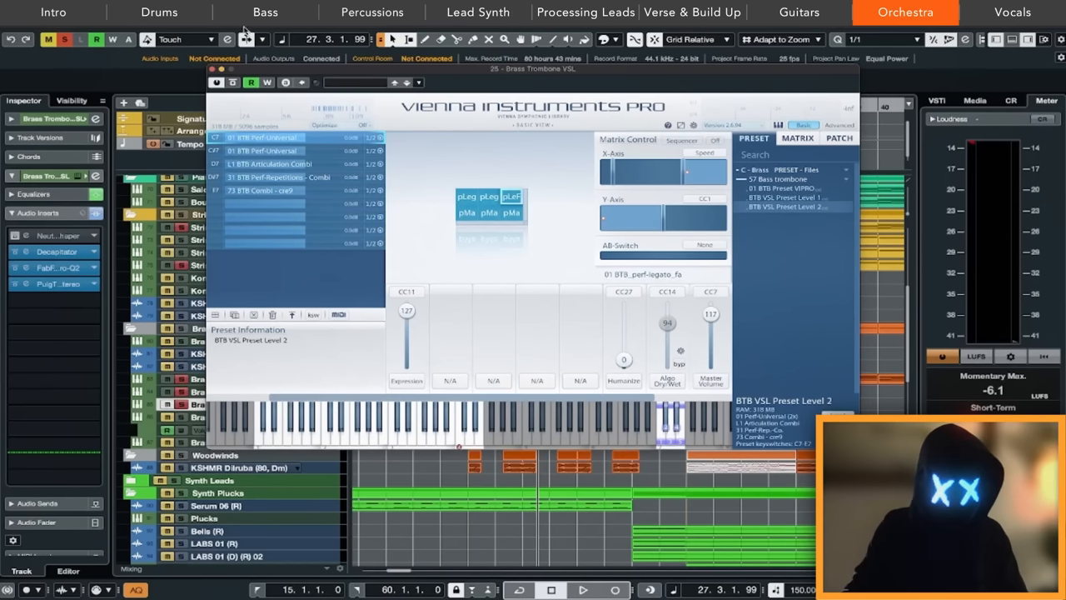
pyautogui.click(212, 70)
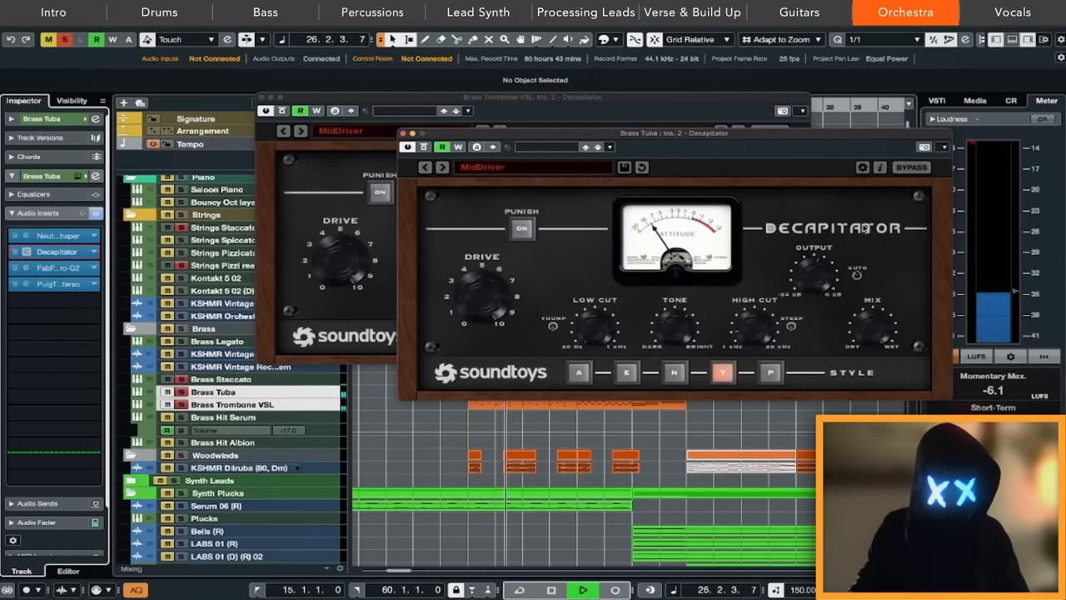
# Step: Close both Decapitator windows, stop playback and select only the Brass Tuba track
pyautogui.click(412, 132)
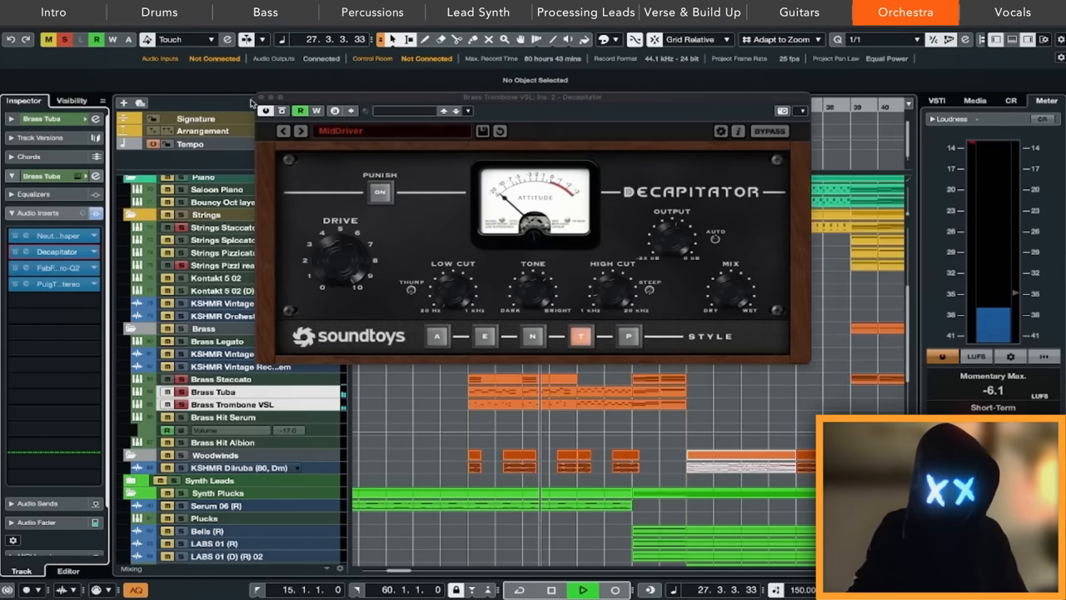
pyautogui.click(272, 97)
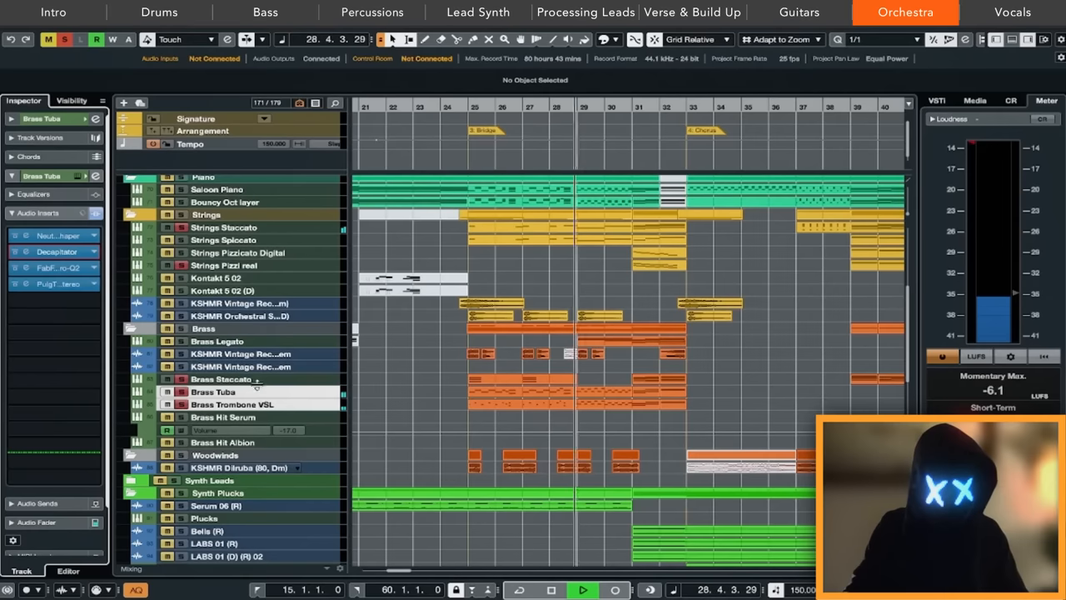
pyautogui.hotkey('shift', 'Up')
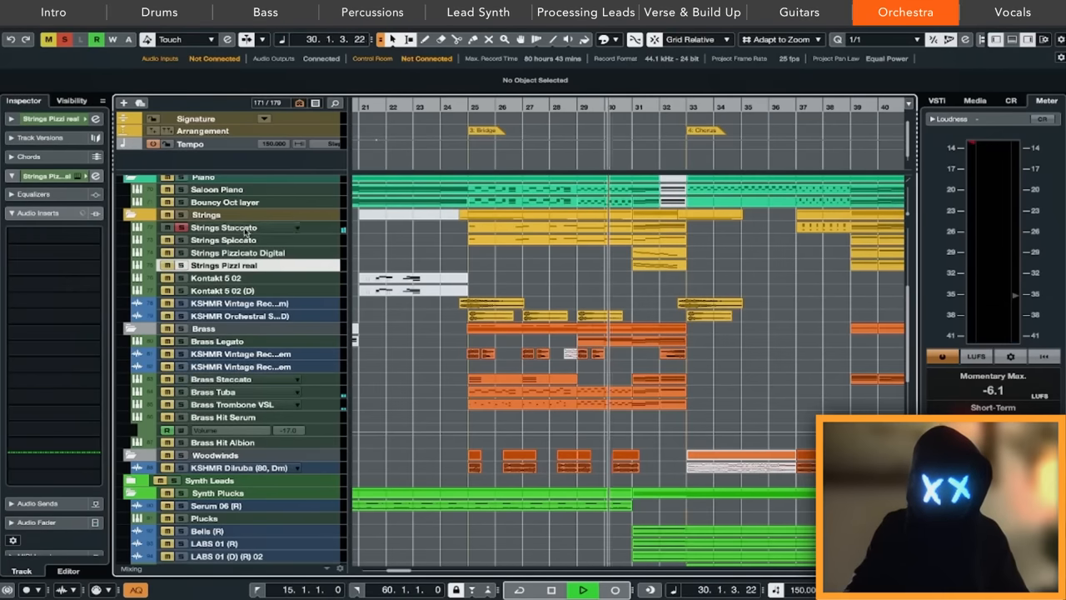
pyautogui.press('space')
pyautogui.click(250, 392)
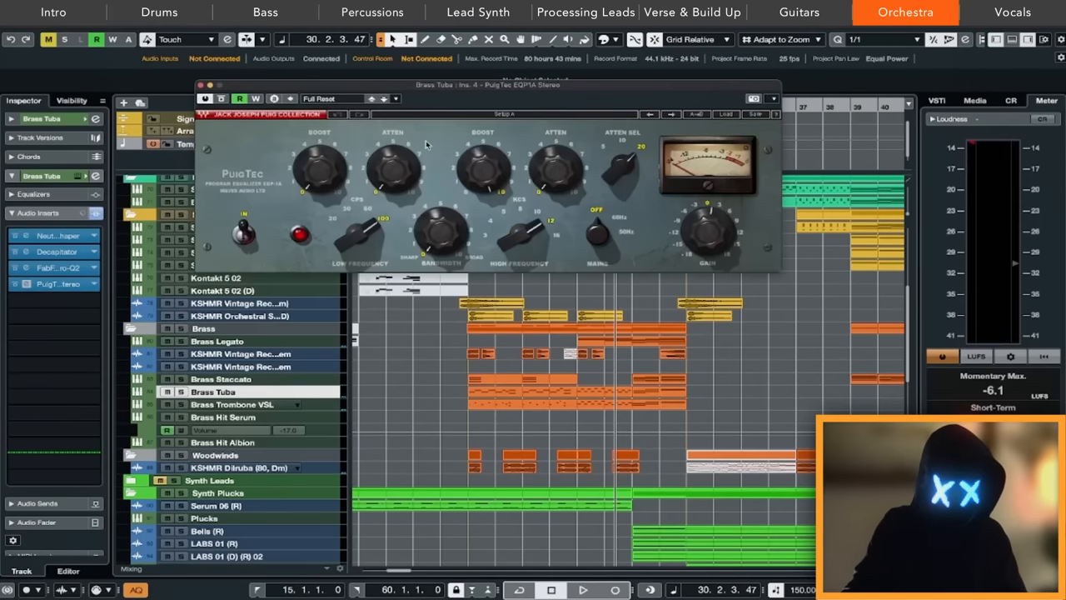
# Step: With playback running, bypass and re-enable the Brass Tuba inserts, then close the PuigTec EQ
pyautogui.moveTo(336, 83); pyautogui.dragTo(430, 88)
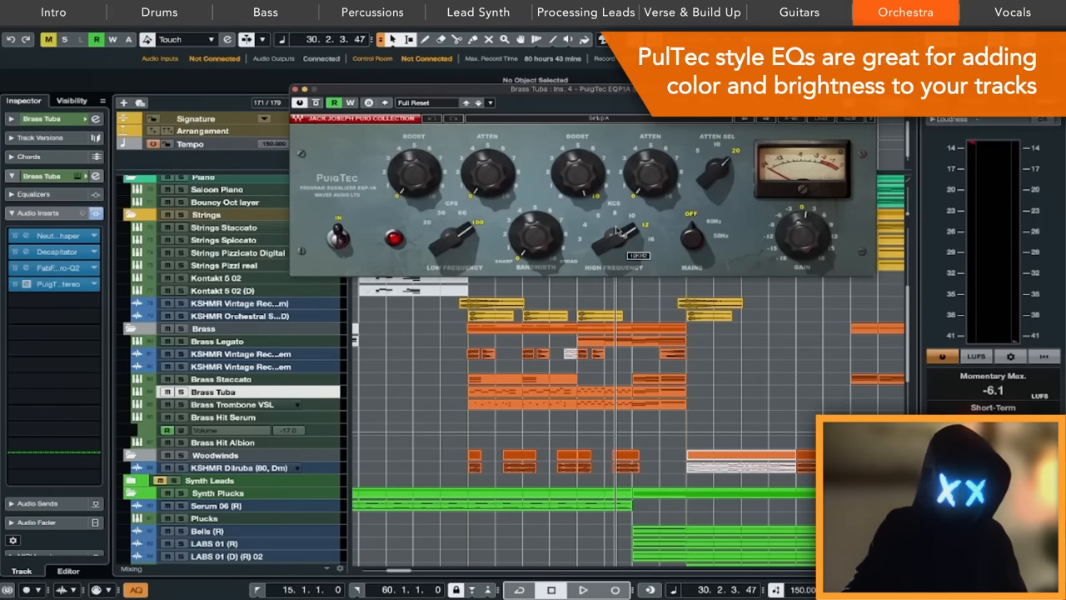
pyautogui.press('space')
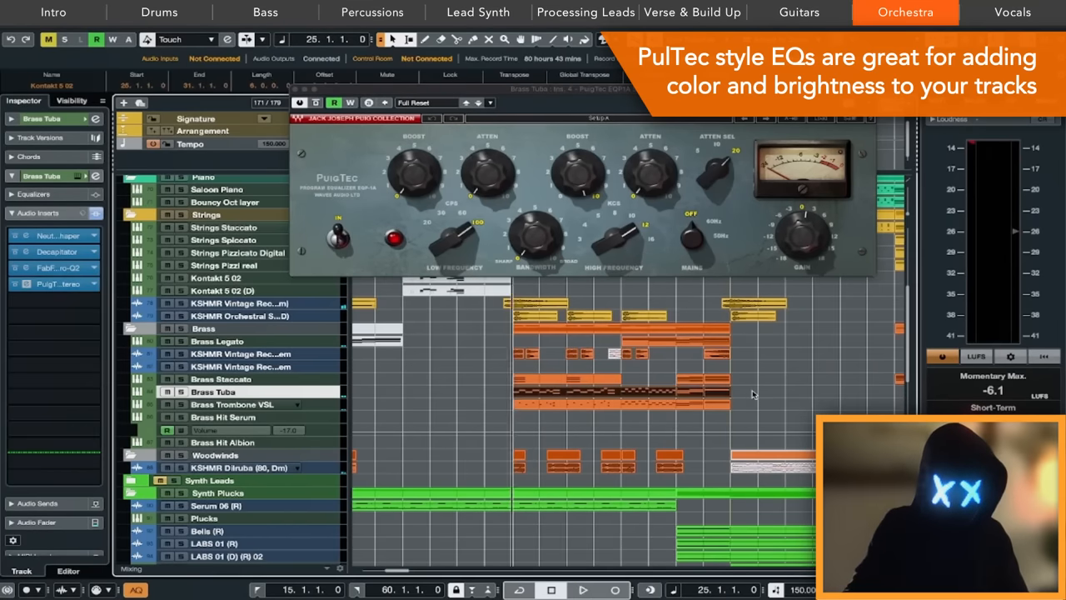
pyautogui.click(98, 215)
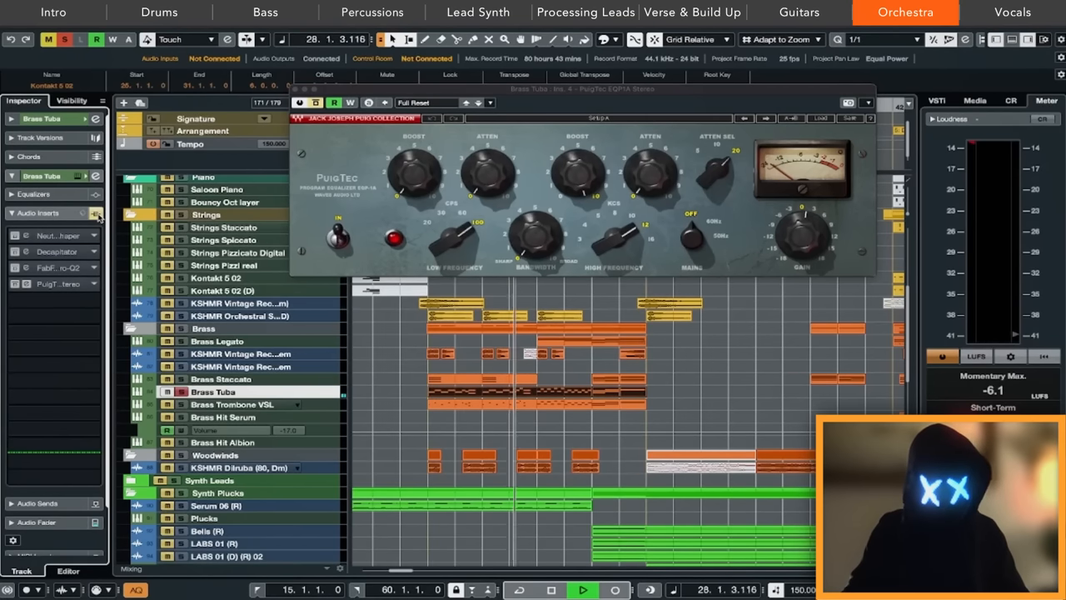
pyautogui.click(97, 214)
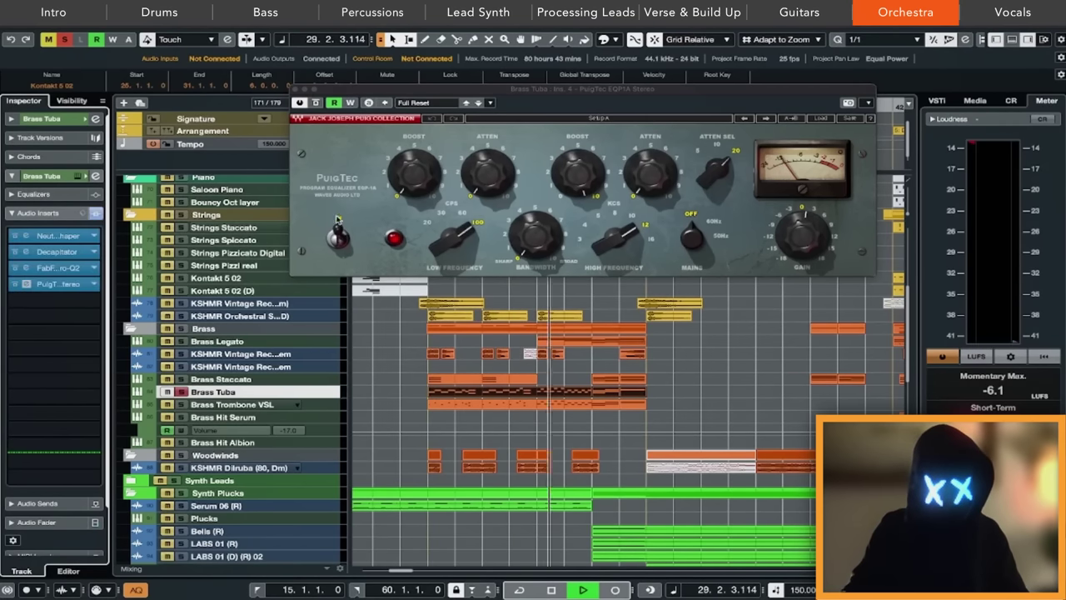
pyautogui.press('Escape')
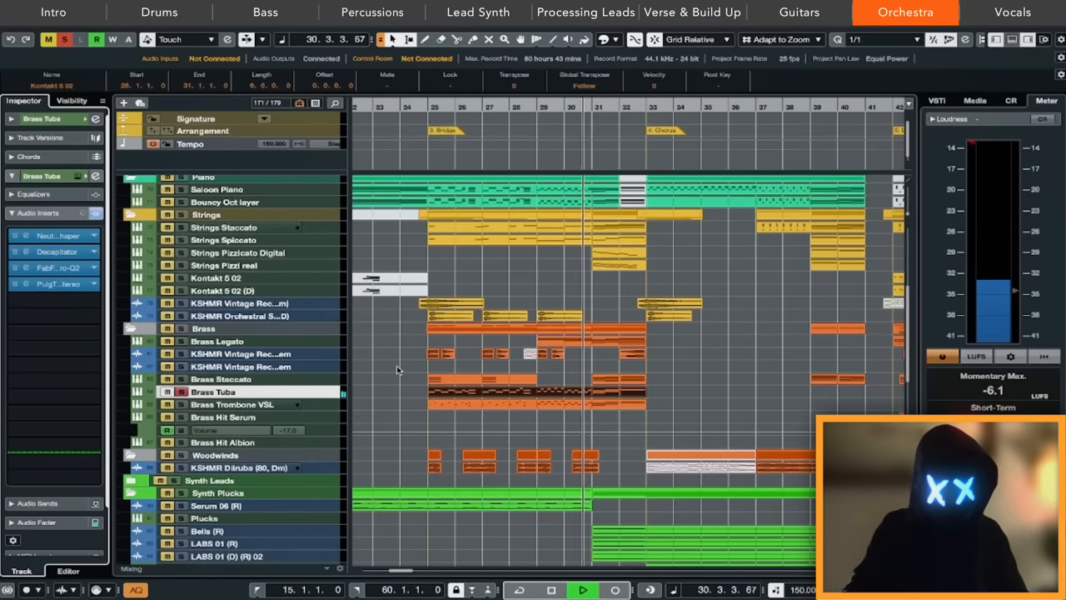
# Step: Stop, reposition to bar 25, select the Woodwinds track and play from there
pyautogui.press('space')
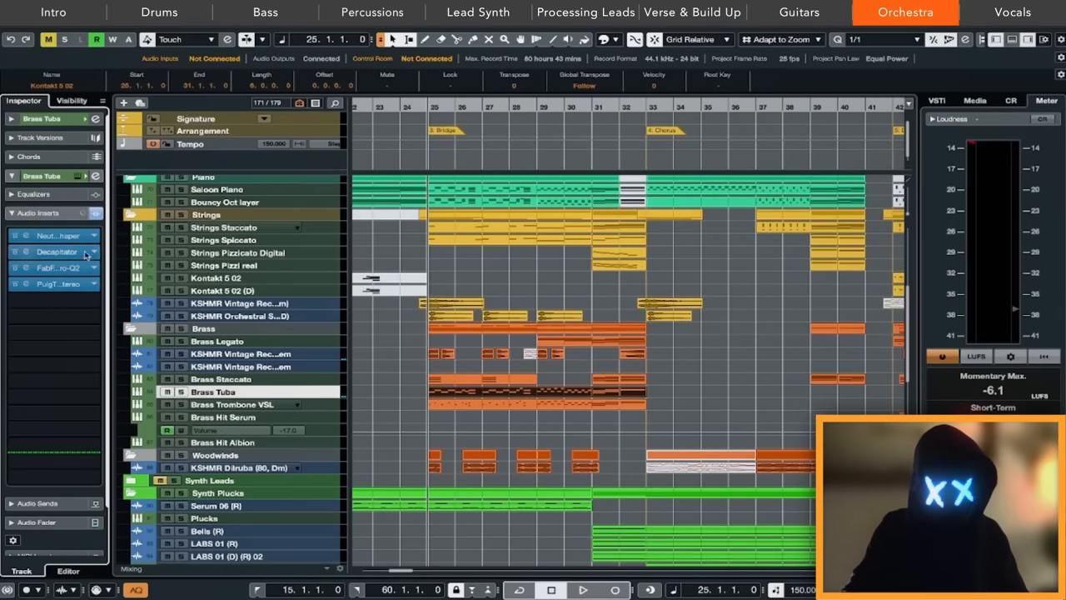
pyautogui.scroll(5, 433, 282)
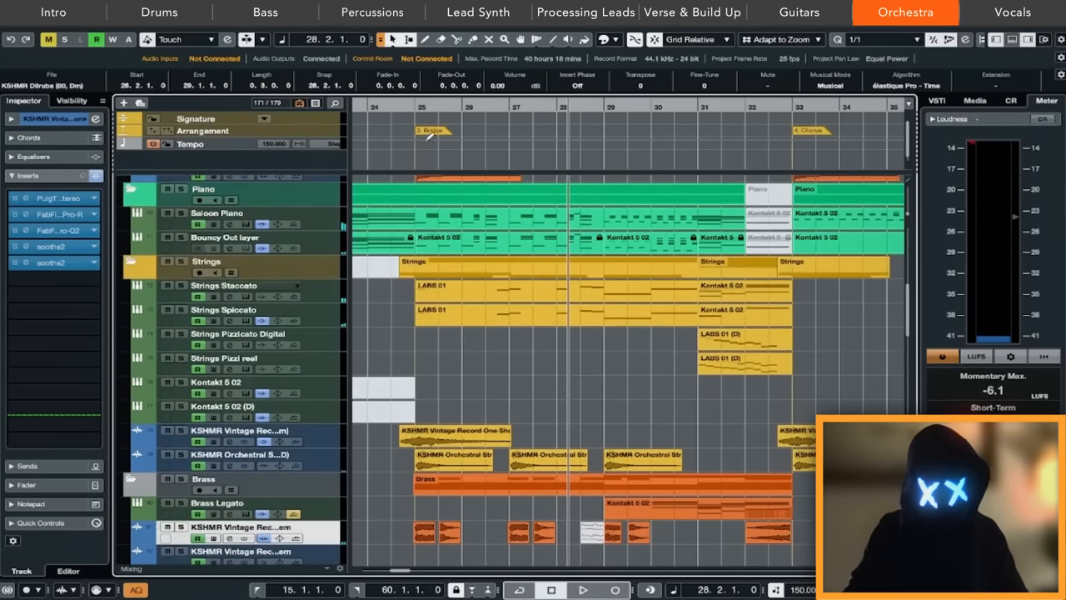
pyautogui.click(410, 109)
pyautogui.scroll(1, 377, 304)
pyautogui.click(331, 221)
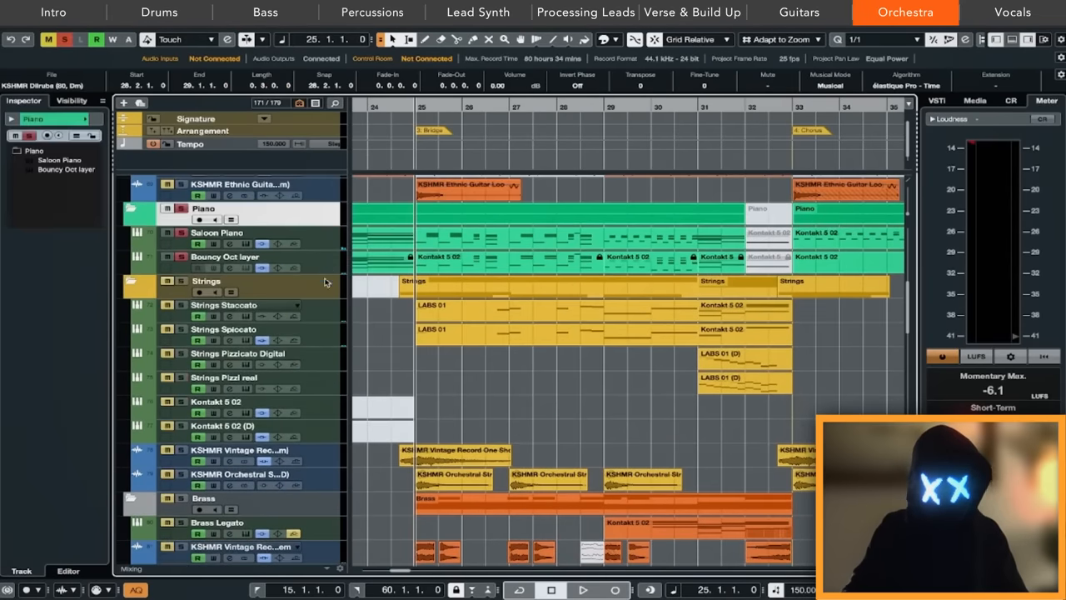
pyautogui.scroll(-5, 500, 334)
pyautogui.press('space')
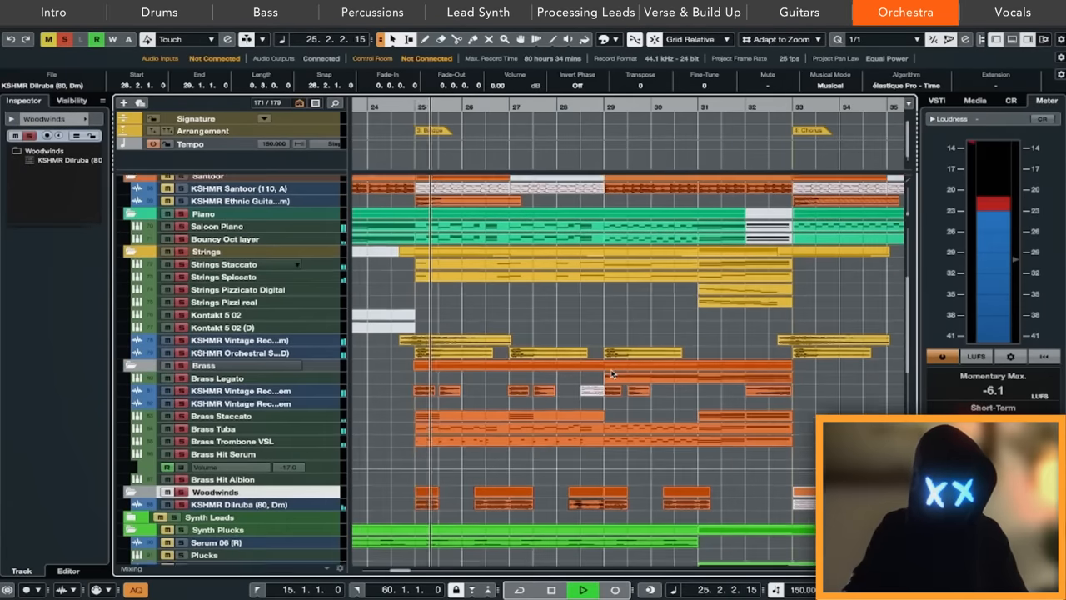
pyautogui.scroll(2, 639, 403)
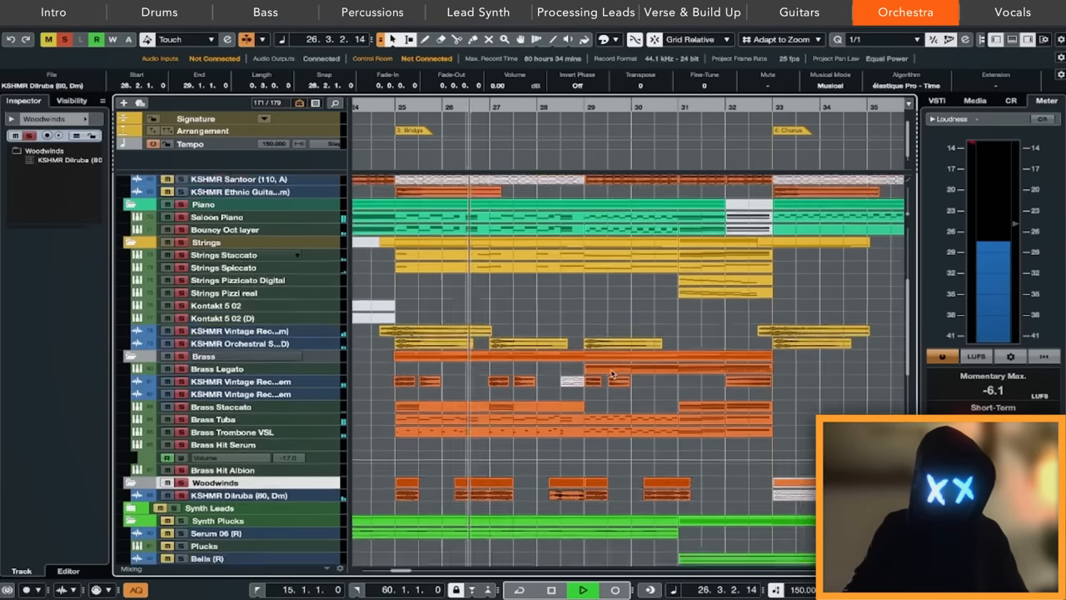
pyautogui.scroll(-1, 612, 375)
pyautogui.scroll(-1, 612, 375)
pyautogui.scroll(-1, 612, 375)
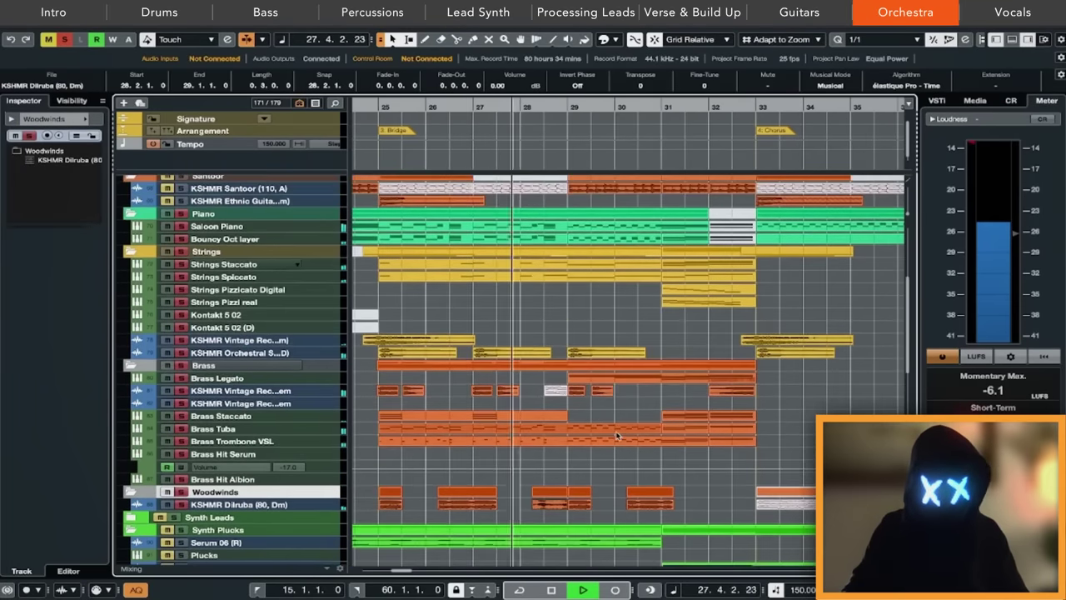
# Step: View the Kontakt 5 02 part's MIDI notes zoomed in, close the editor and zoom the arrangement
pyautogui.doubleClick(583, 379)
pyautogui.press('h')
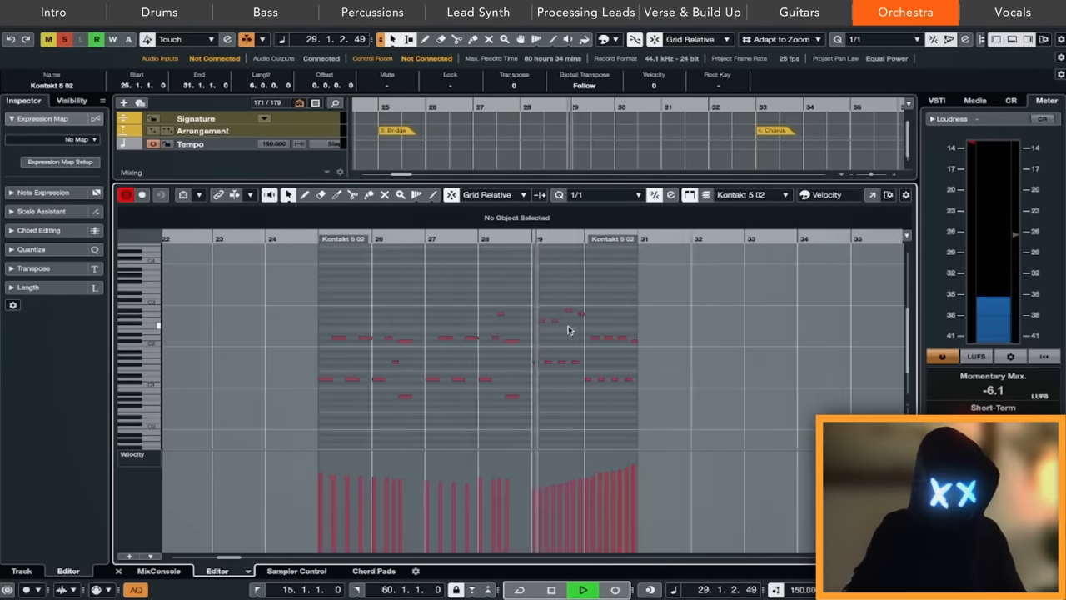
pyautogui.press('h')
pyautogui.press('h')
pyautogui.hotkey('ctrl', 'alt', 'e')
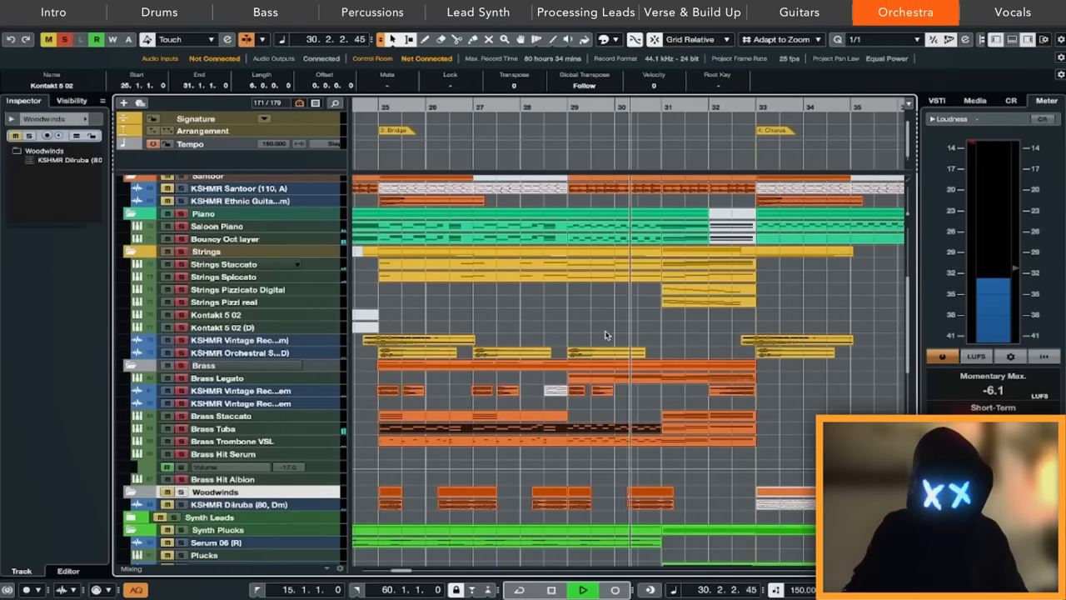
pyautogui.hscroll(1, 679, 340)
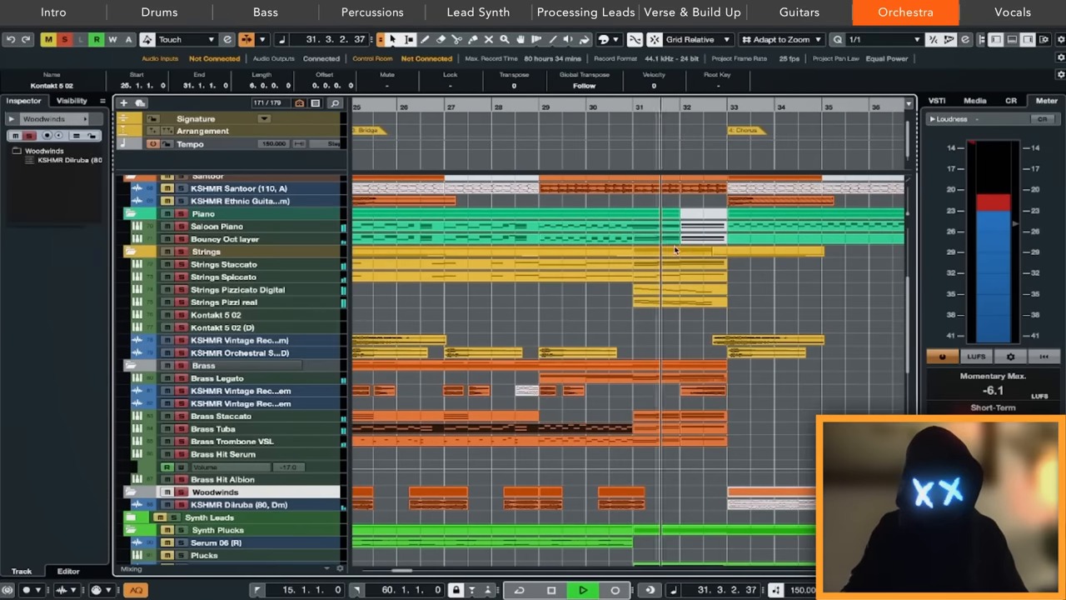
pyautogui.press('h')
pyautogui.scroll(1, 583, 291)
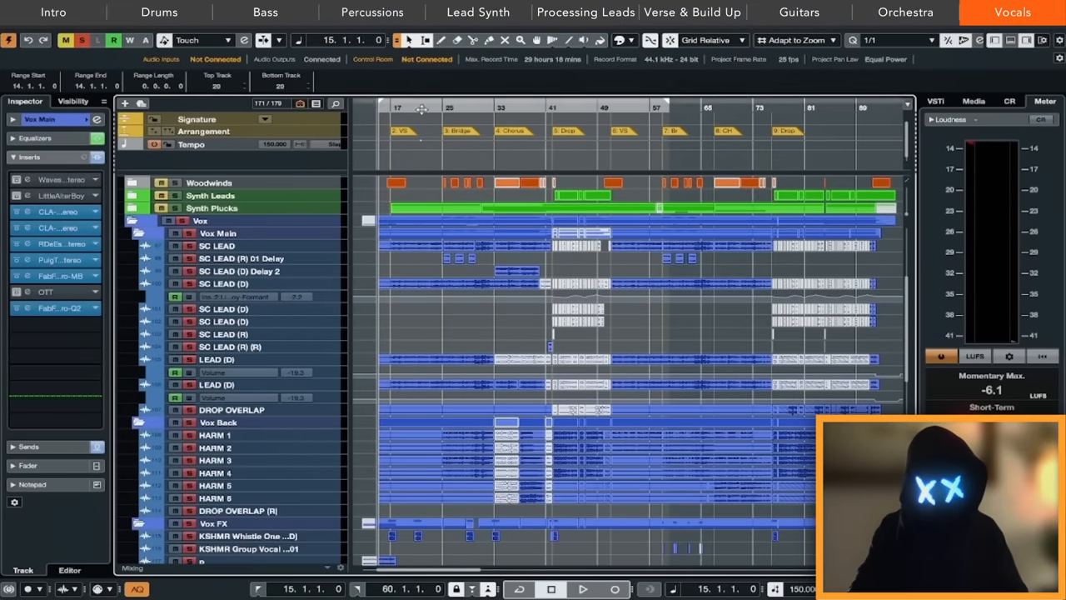
# Step: Play from bar 15 to hear the full Vox folder vocal stack
pyautogui.press('space')
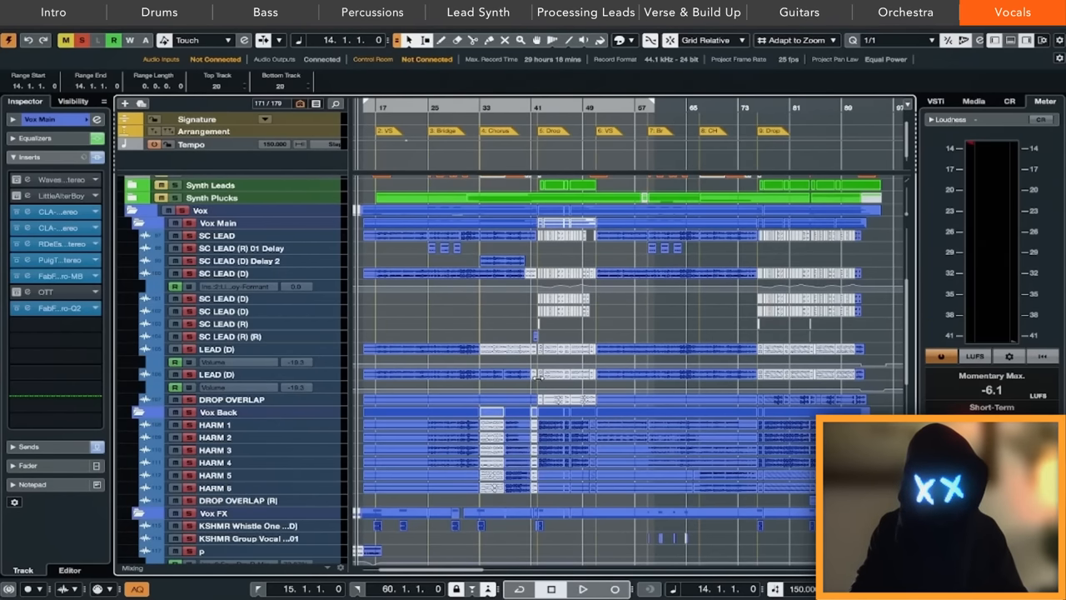
pyautogui.scroll(2, 407, 285)
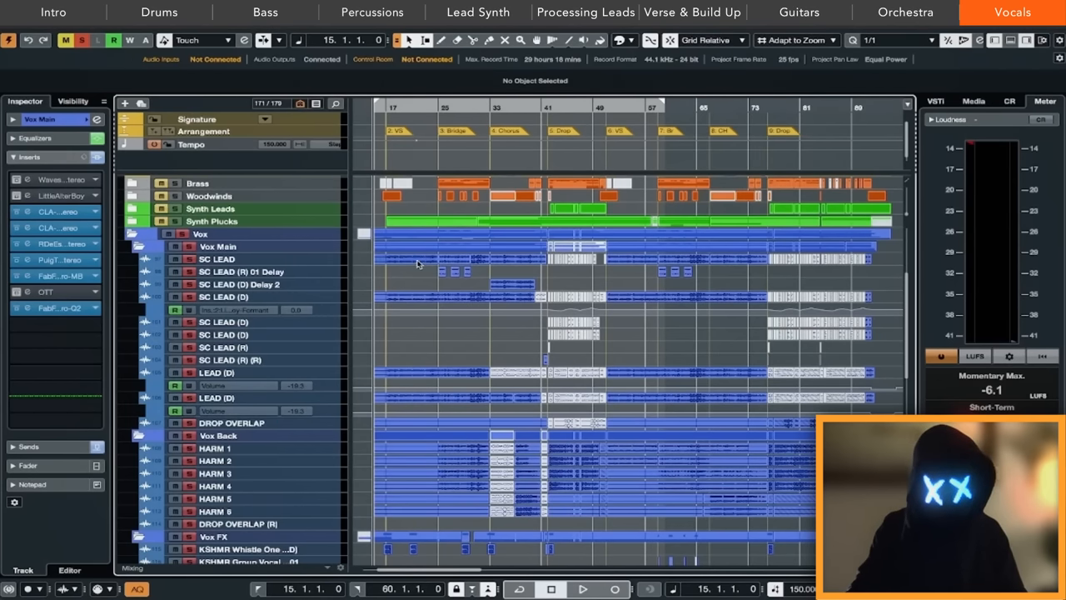
# Step: View the LEAD vocal's VariAudio pitch segments, then close the editor back to the group tracks
pyautogui.doubleClick(416, 265)
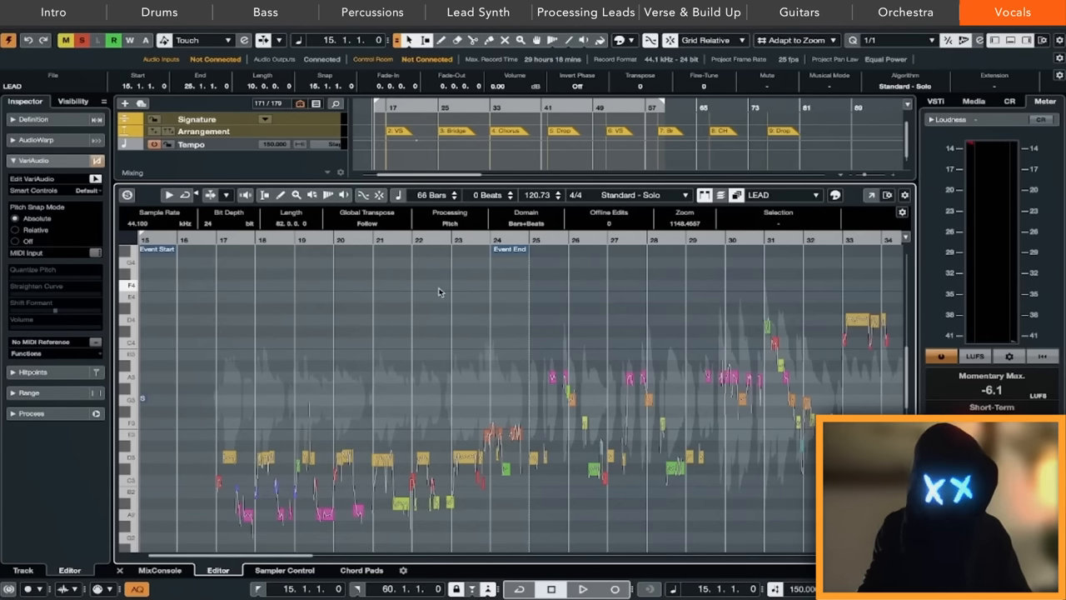
pyautogui.hotkey('ctrl', 'alt', 'e')
pyautogui.scroll(-10, 325, 429)
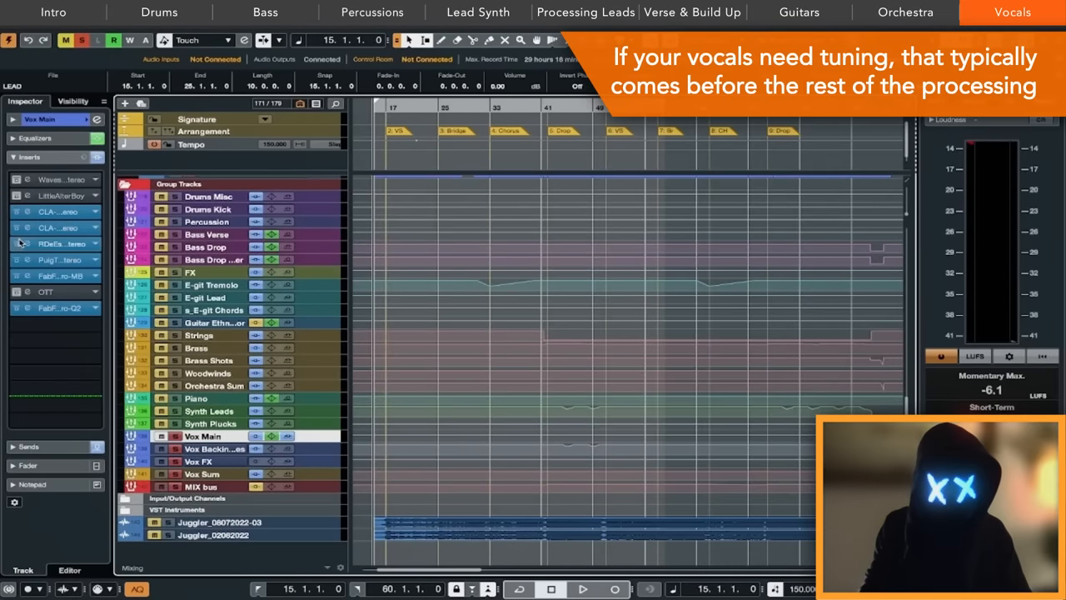
# Step: View the Vox Main bus's PuigTec EQ and close it
pyautogui.doubleClick(59, 259)
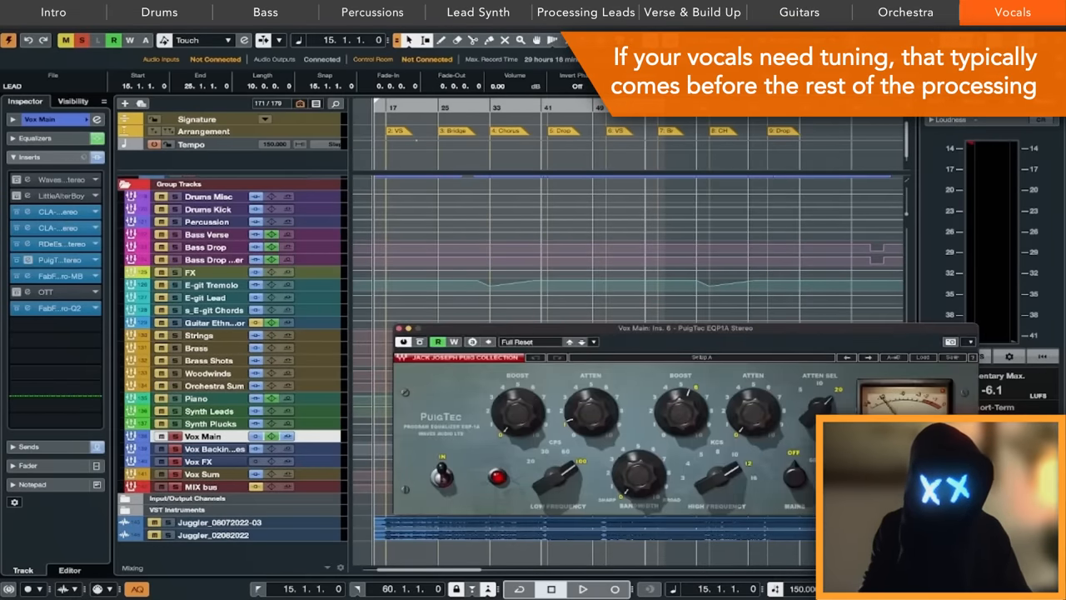
pyautogui.moveTo(756, 330); pyautogui.dragTo(492, 164)
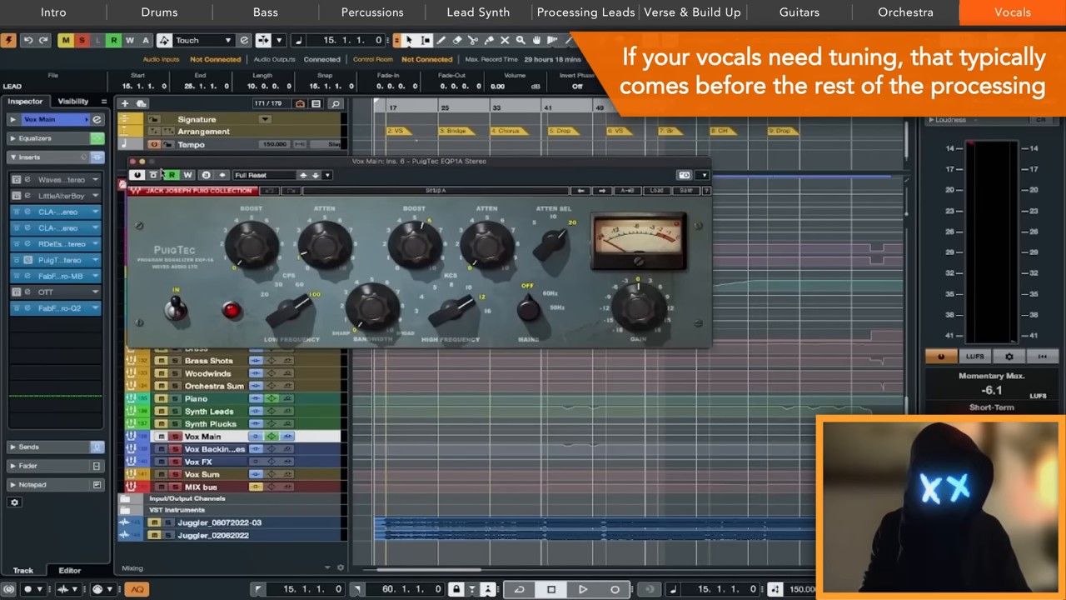
pyautogui.click(131, 163)
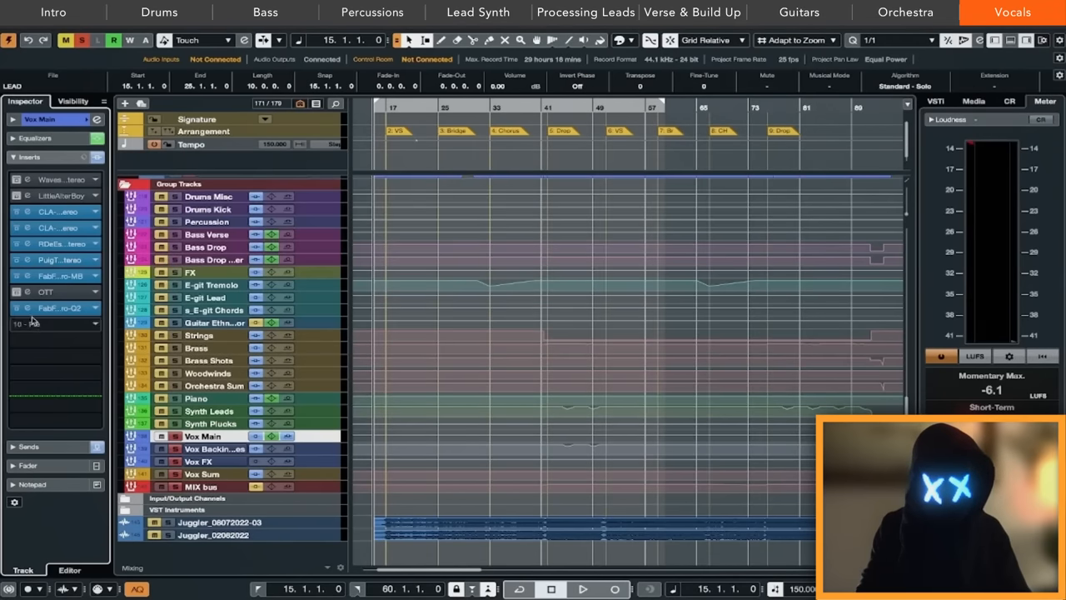
# Step: Bring up the Vox Main bus's FabFilter Pro-Q 2 and position it to show its curve
pyautogui.doubleClick(96, 308)
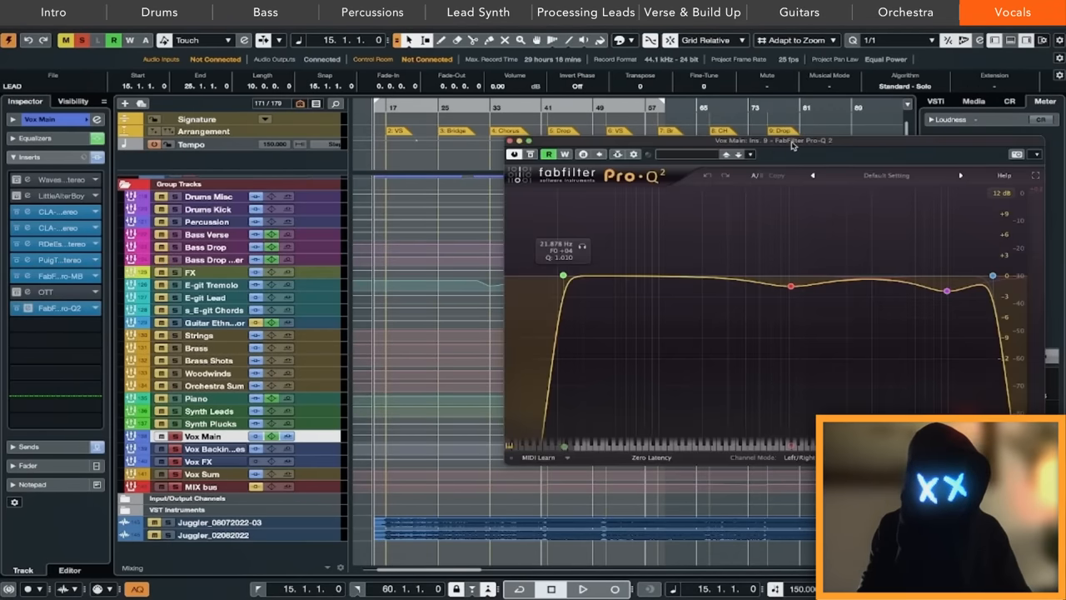
pyautogui.moveTo(793, 141); pyautogui.dragTo(593, 112)
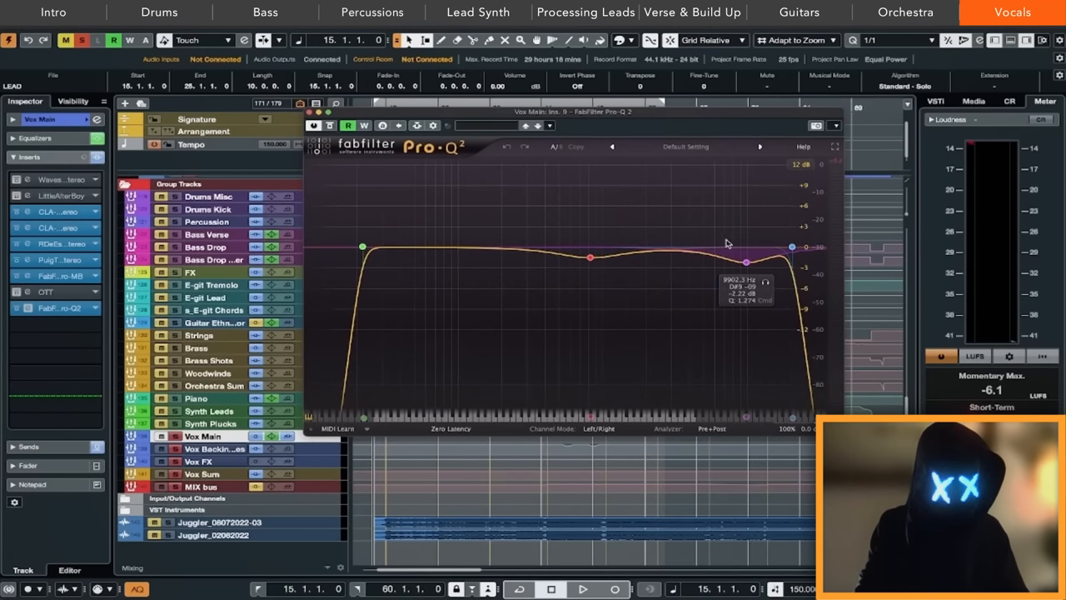
# Step: Close Pro-Q 2, select SC LEAD (R) 01 Delay and zoom to bars 23–41 with taller tracks
pyautogui.click(301, 111)
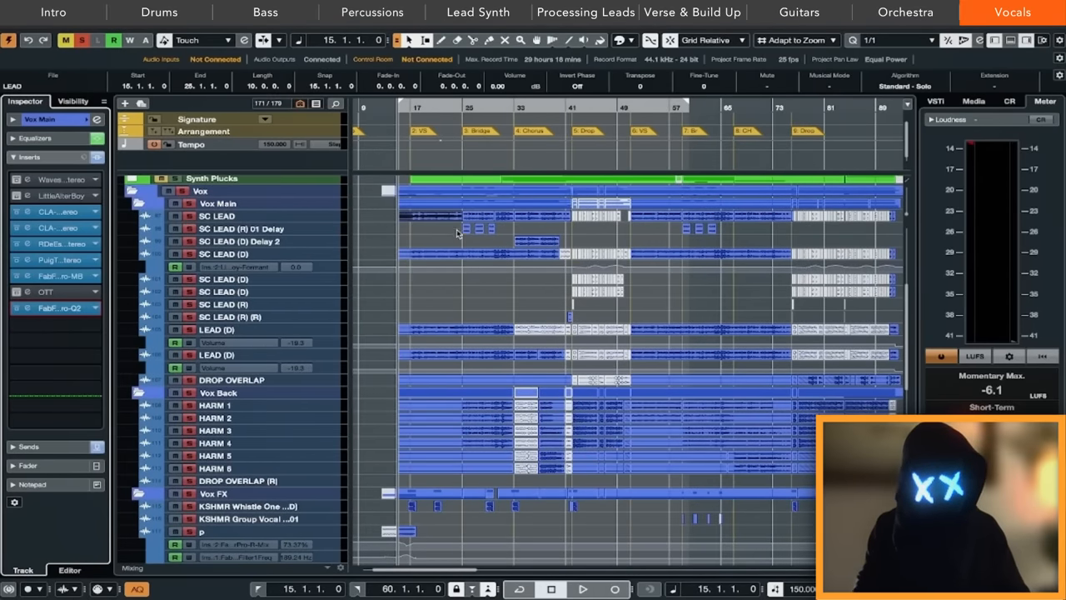
pyautogui.click(249, 230)
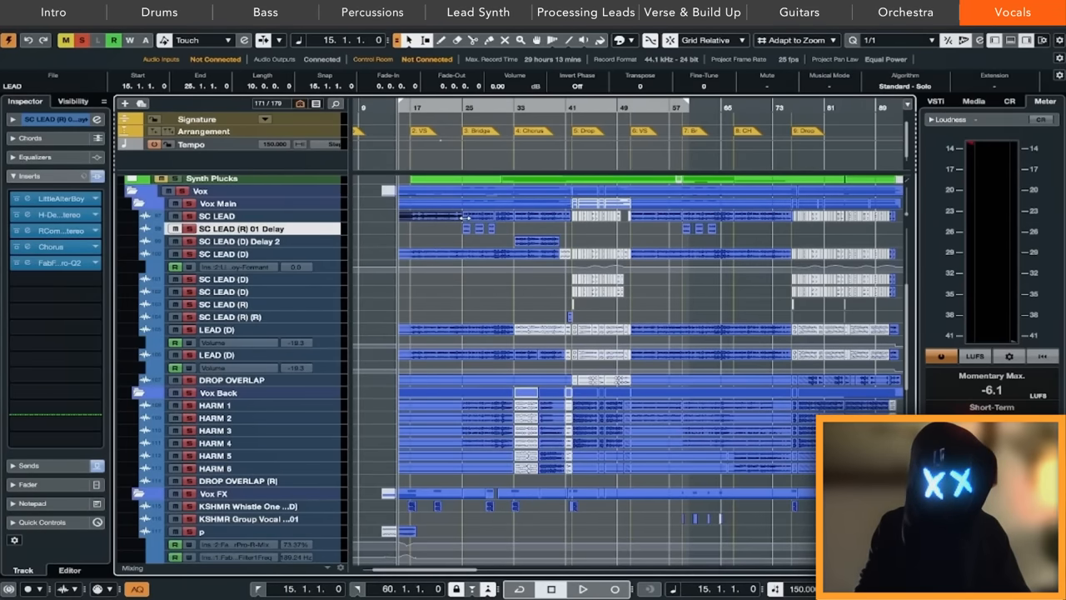
pyautogui.press('h')
pyautogui.press('h')
pyautogui.hotkey('ctrl', 'Down')
pyautogui.hotkey('ctrl', 'Down')
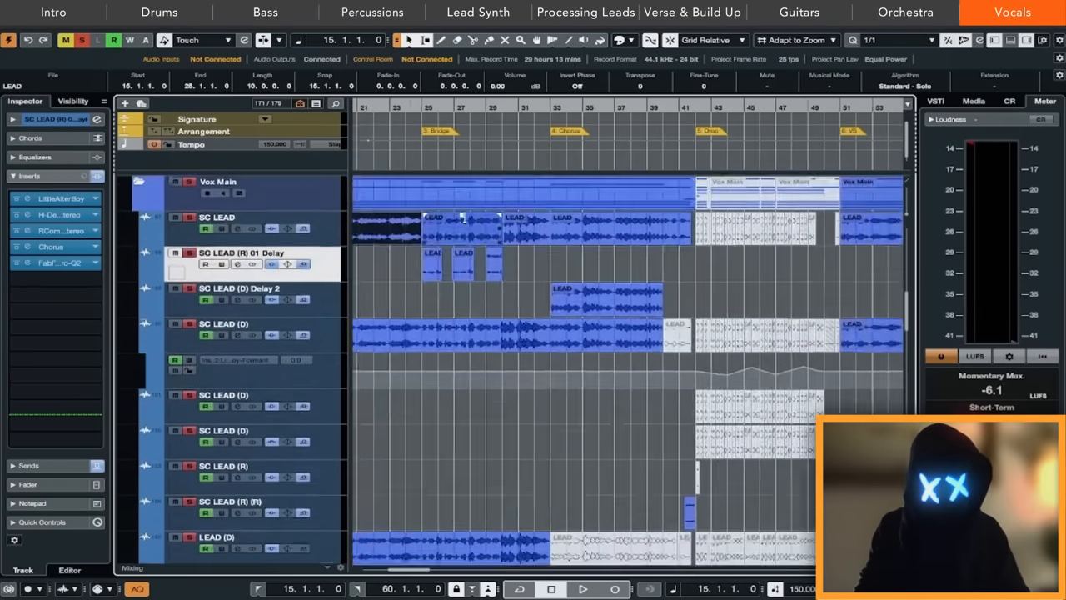
pyautogui.press('h')
pyautogui.press('h')
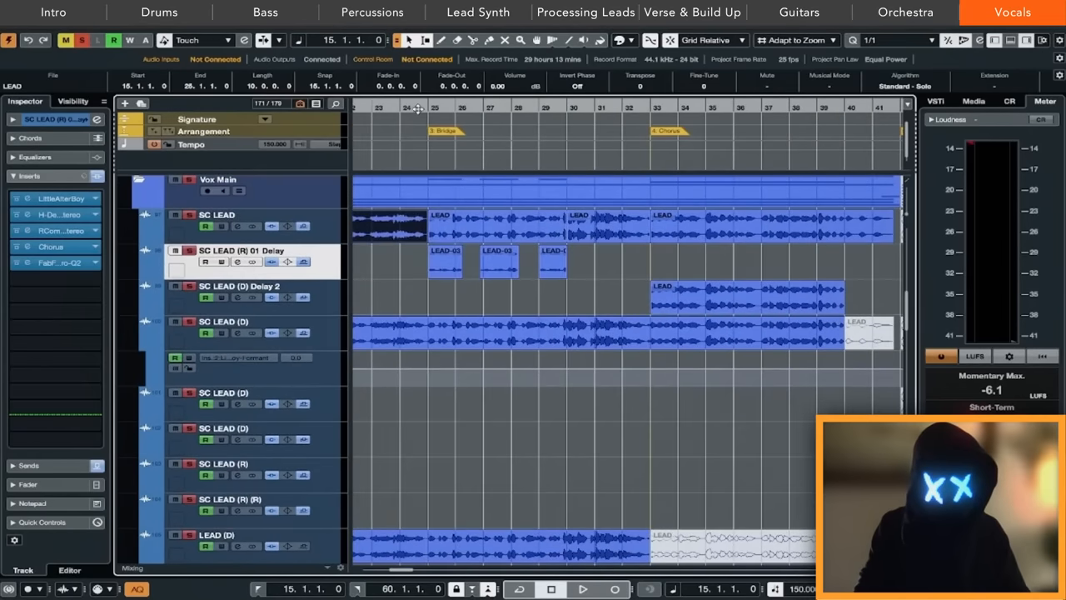
# Step: Play the delay throws through the bridge from bar 23, then stop
pyautogui.click(416, 109)
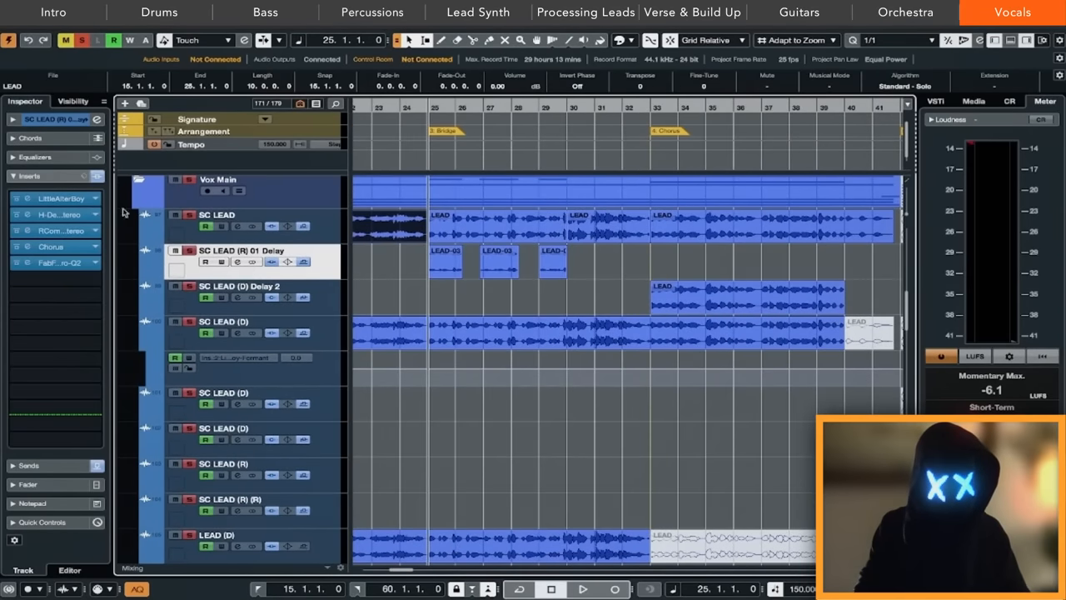
pyautogui.click(376, 110)
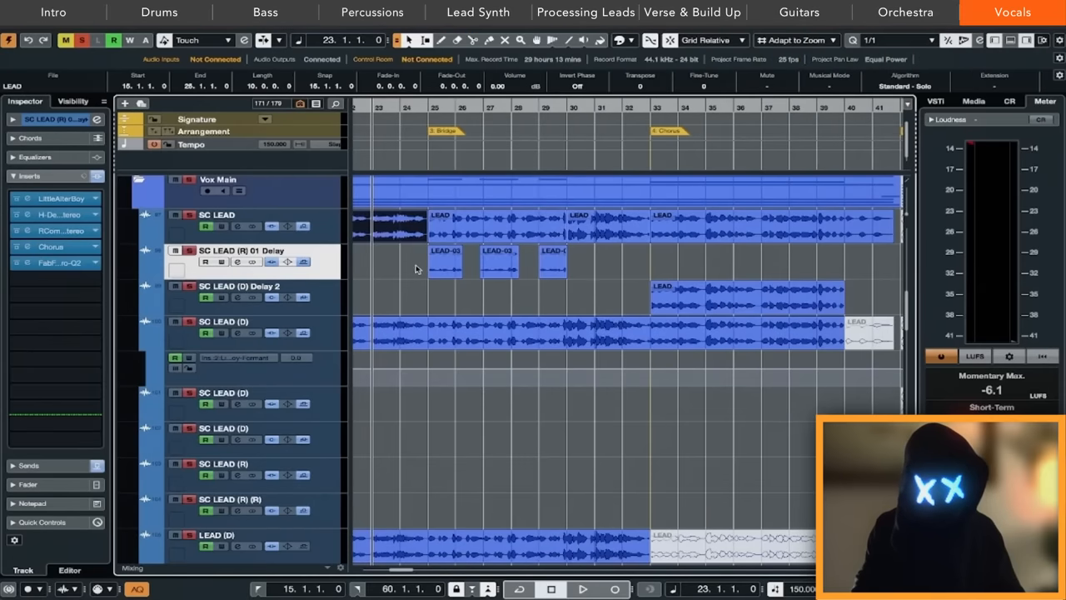
pyautogui.press('space')
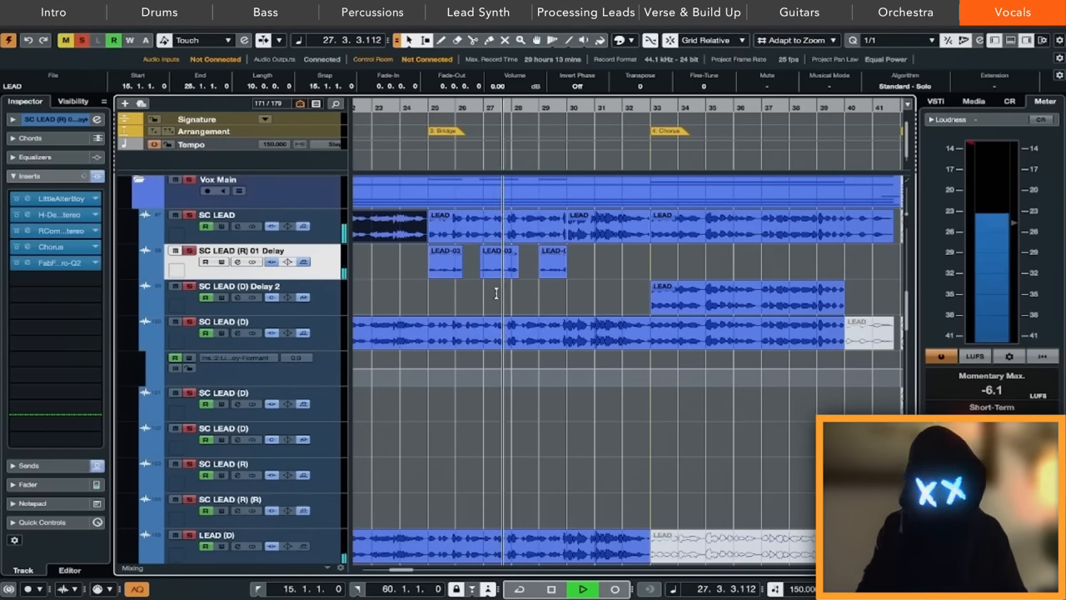
pyautogui.press('space')
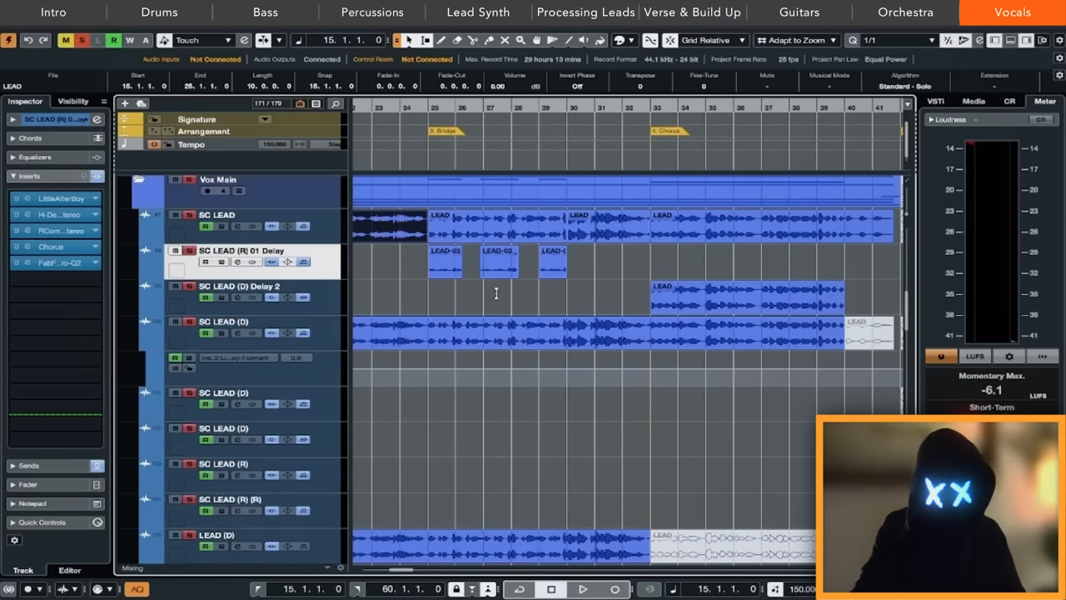
# Step: Inspect the delay track's Little AlterBoy and Chorus inserts, then close both
pyautogui.doubleClick(60, 198)
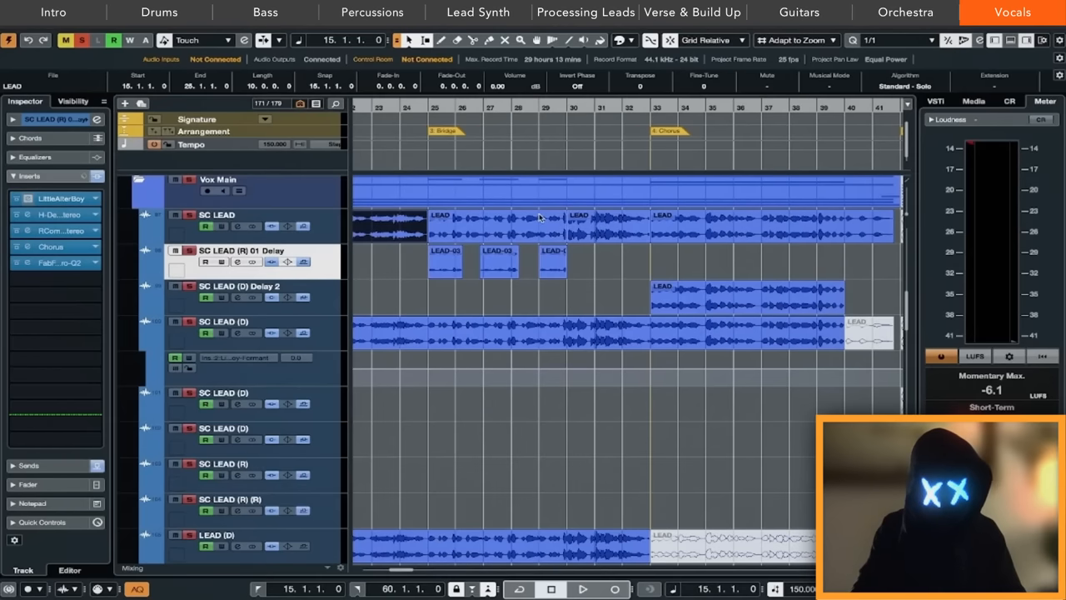
pyautogui.moveTo(536, 263); pyautogui.dragTo(536, 102)
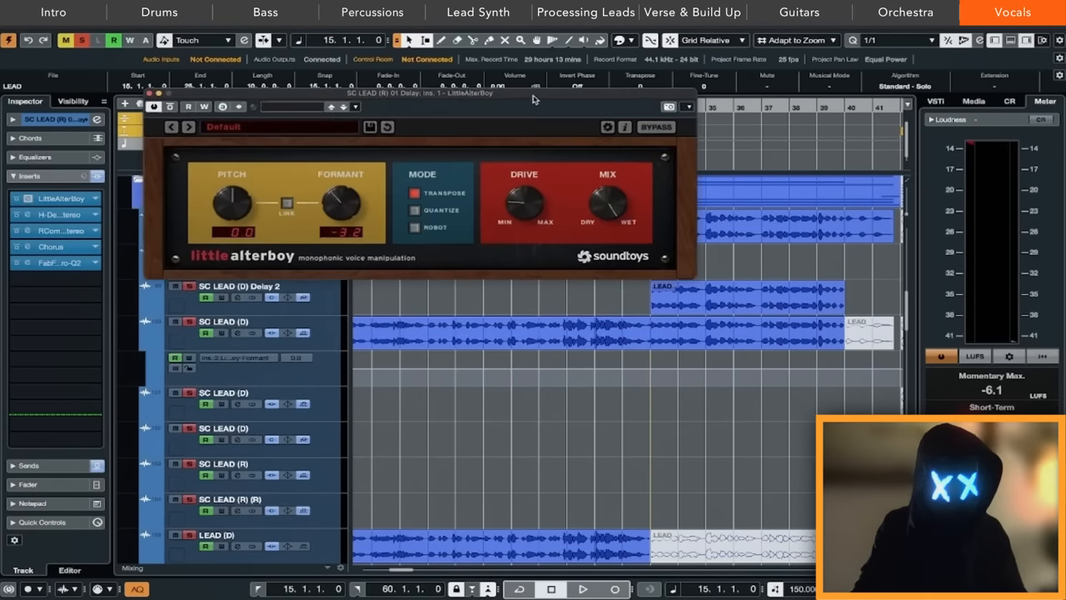
pyautogui.click(26, 247)
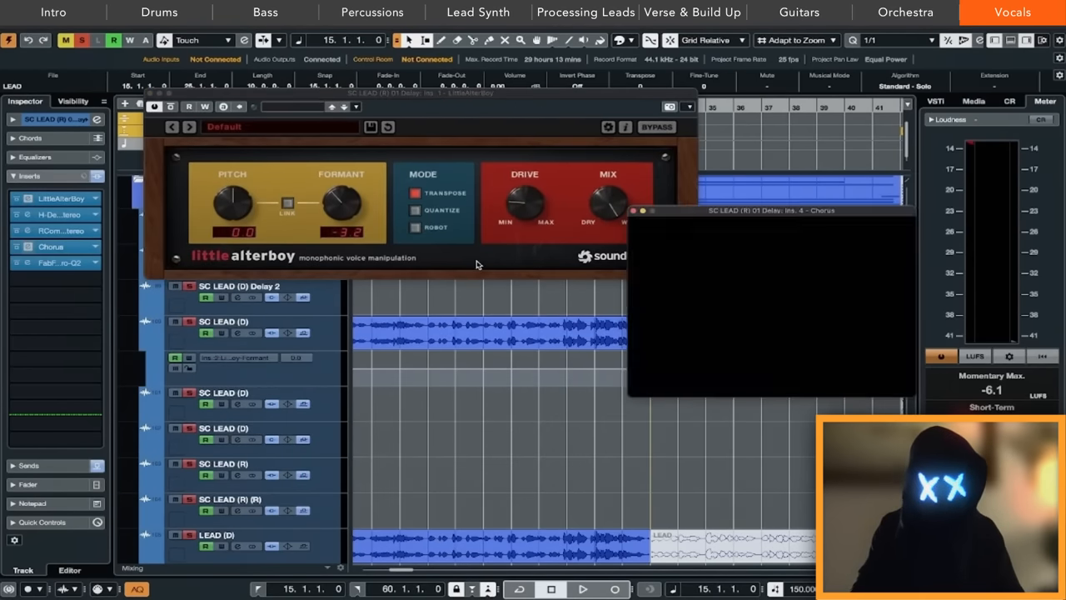
pyautogui.moveTo(733, 215); pyautogui.dragTo(466, 333)
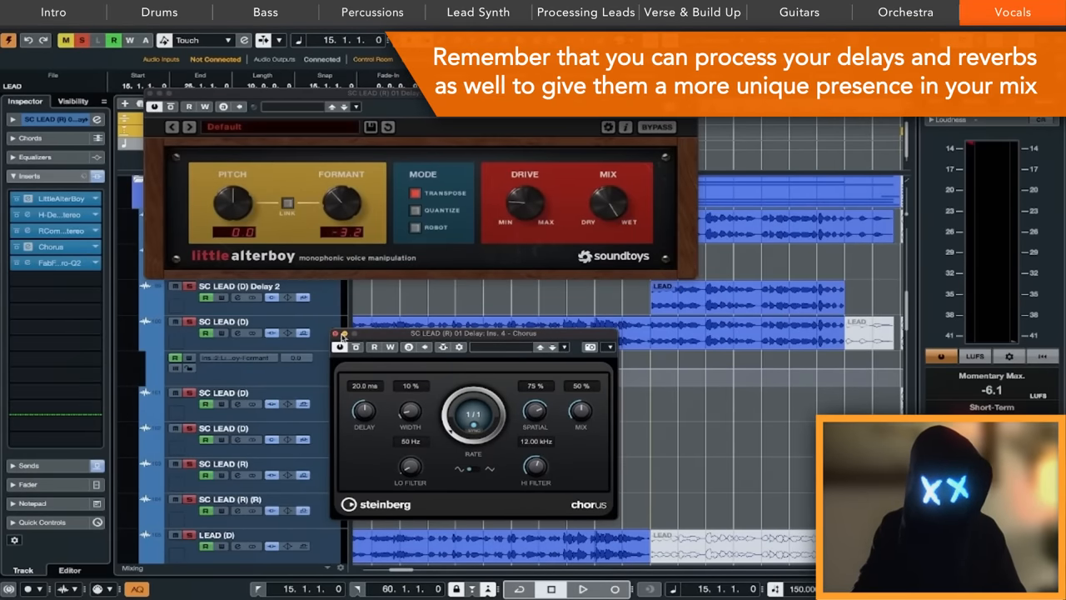
pyautogui.click(341, 335)
pyautogui.click(154, 107)
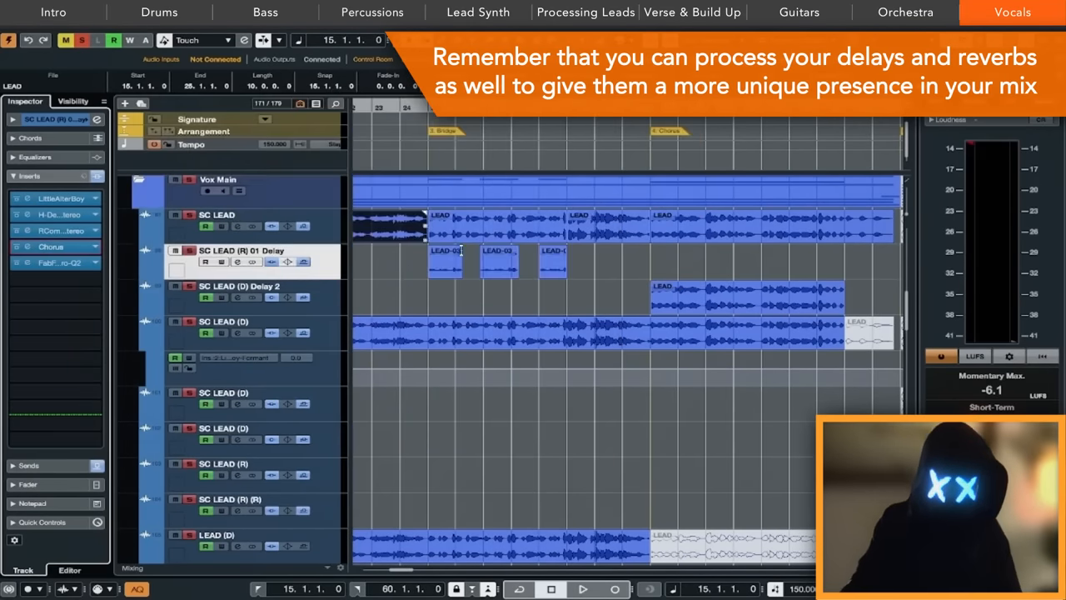
# Step: Play the bridge delays from bar 24
pyautogui.click(410, 107)
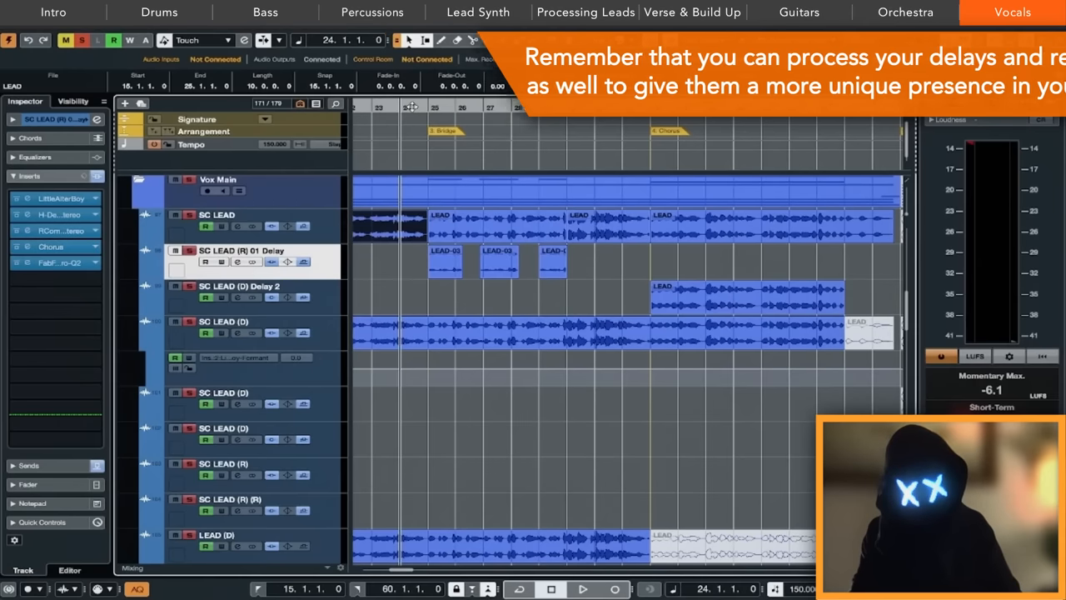
pyautogui.press('space')
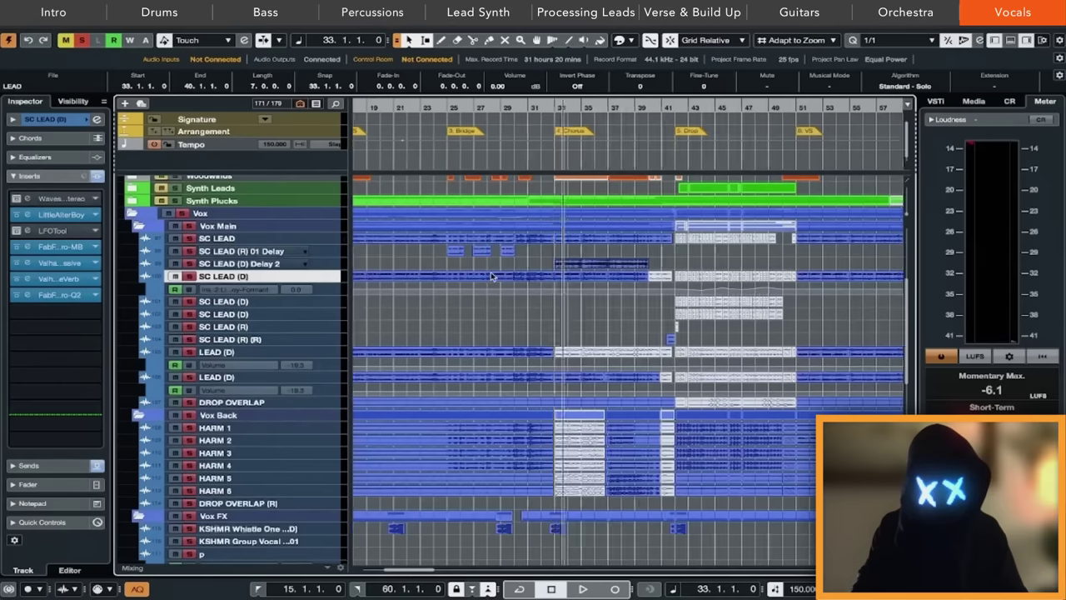
pyautogui.hscroll(-2, 491, 277)
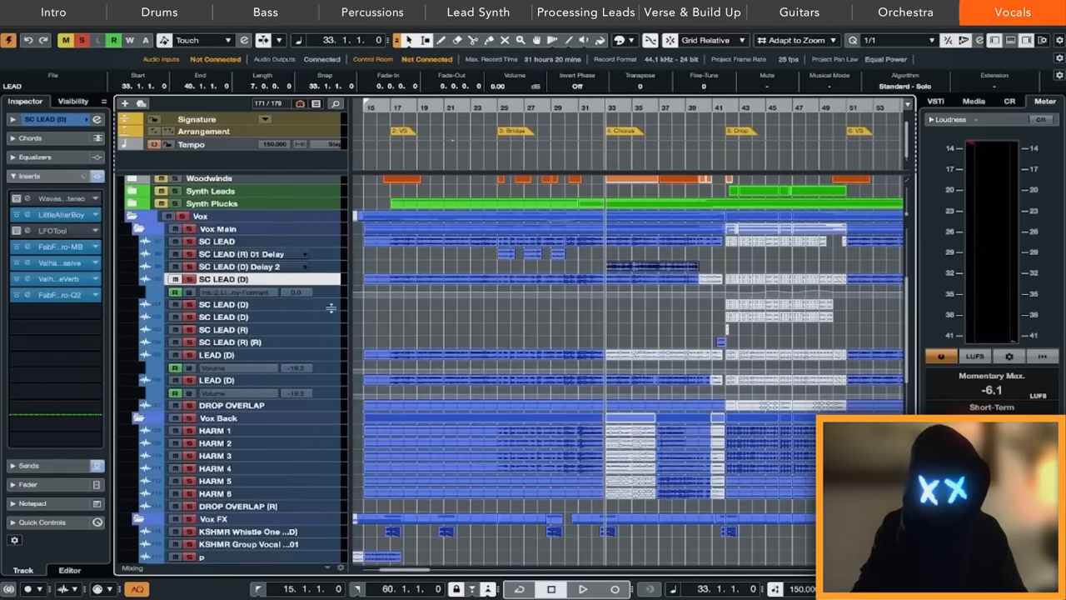
# Step: Select the second LEAD (D) track, show its RCompressor, then select the Vox Back group track
pyautogui.click(229, 357)
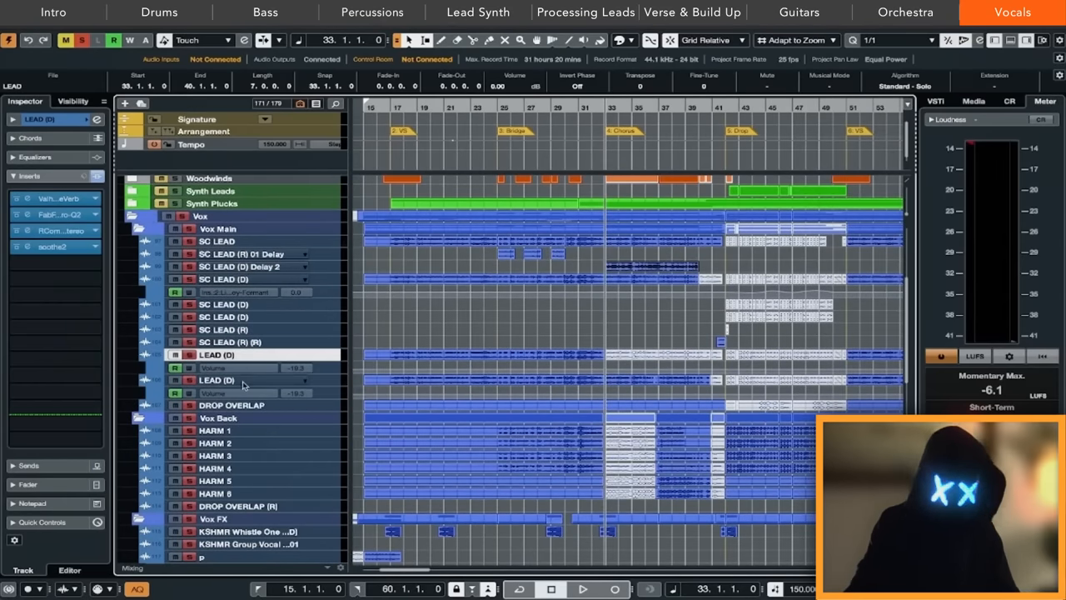
pyautogui.click(246, 382)
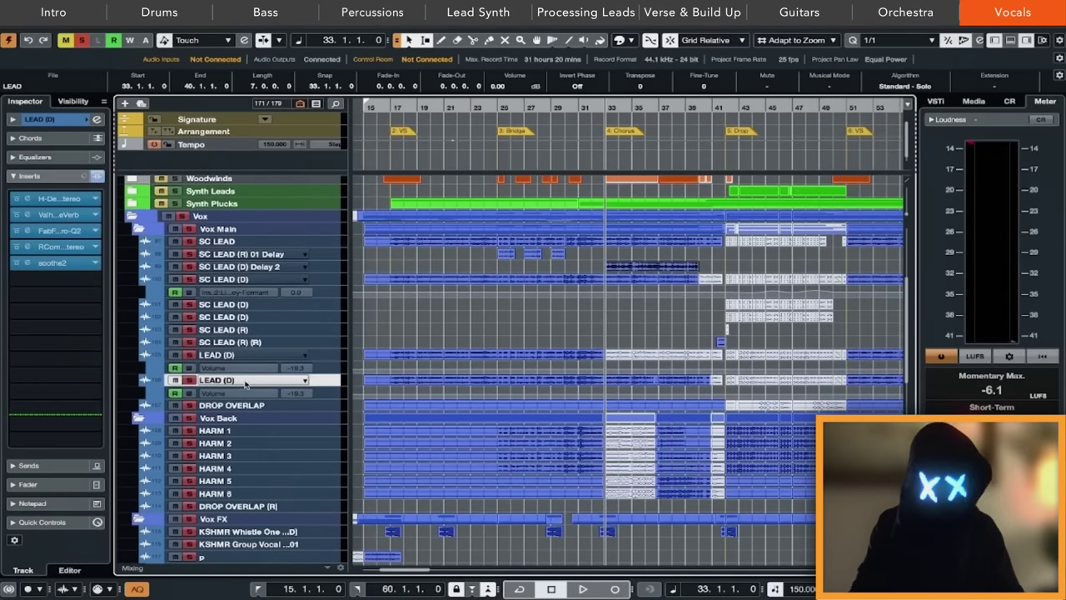
pyautogui.doubleClick(50, 247)
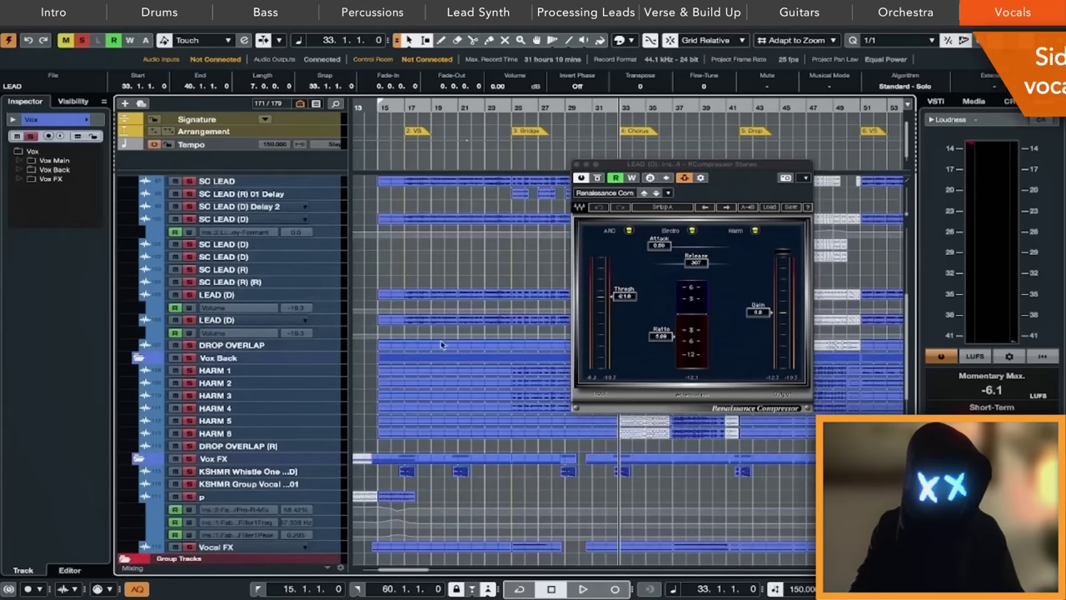
pyautogui.click(206, 358)
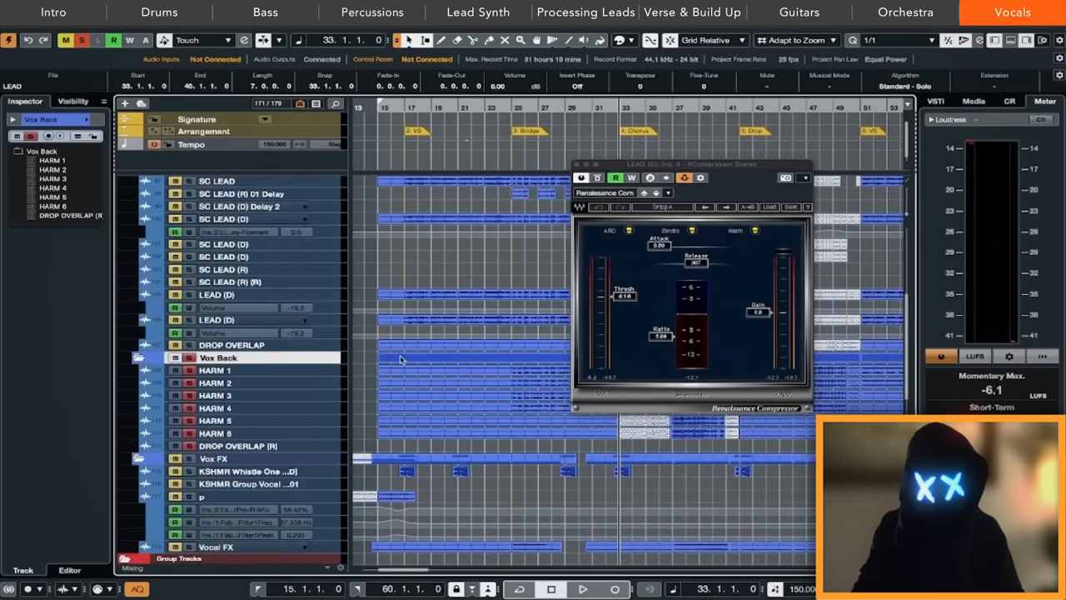
# Step: Start playback, close the lead compressor and select the Vox Backing Harmonies group track
pyautogui.press('space')
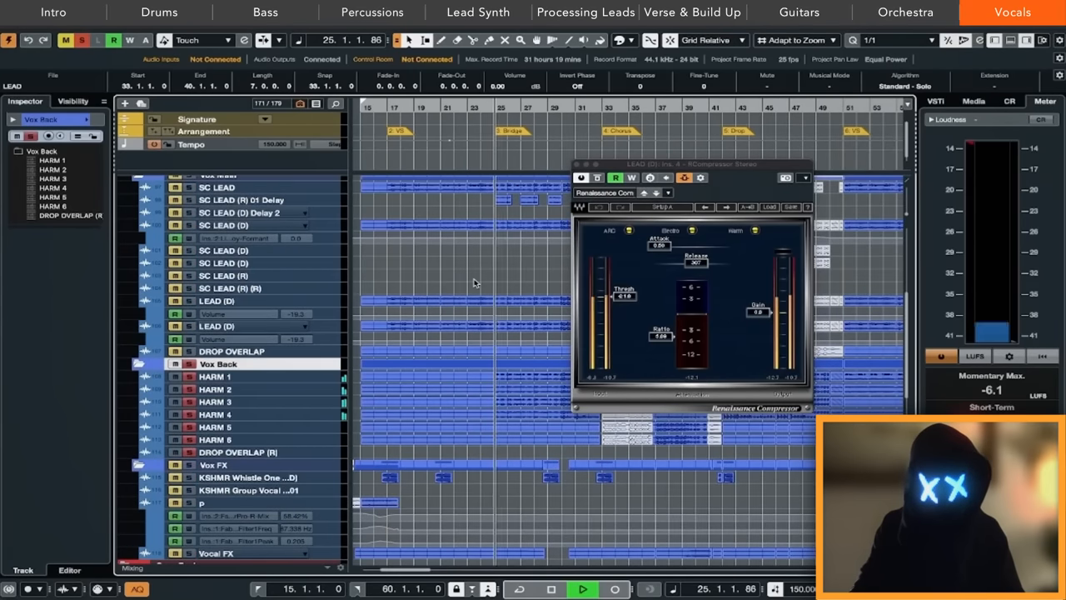
pyautogui.click(580, 163)
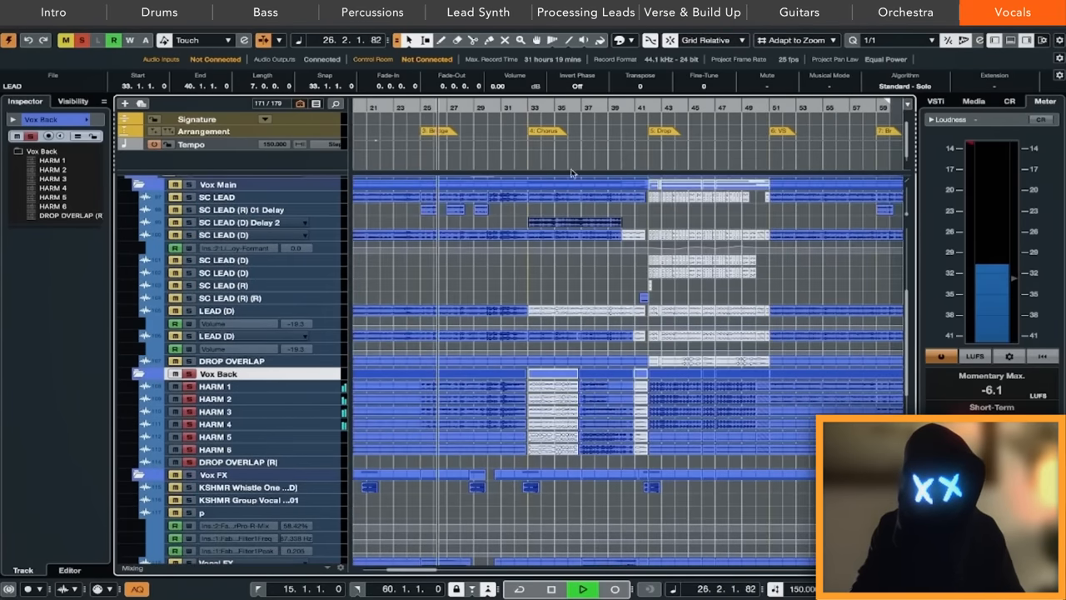
pyautogui.scroll(-5, 517, 344)
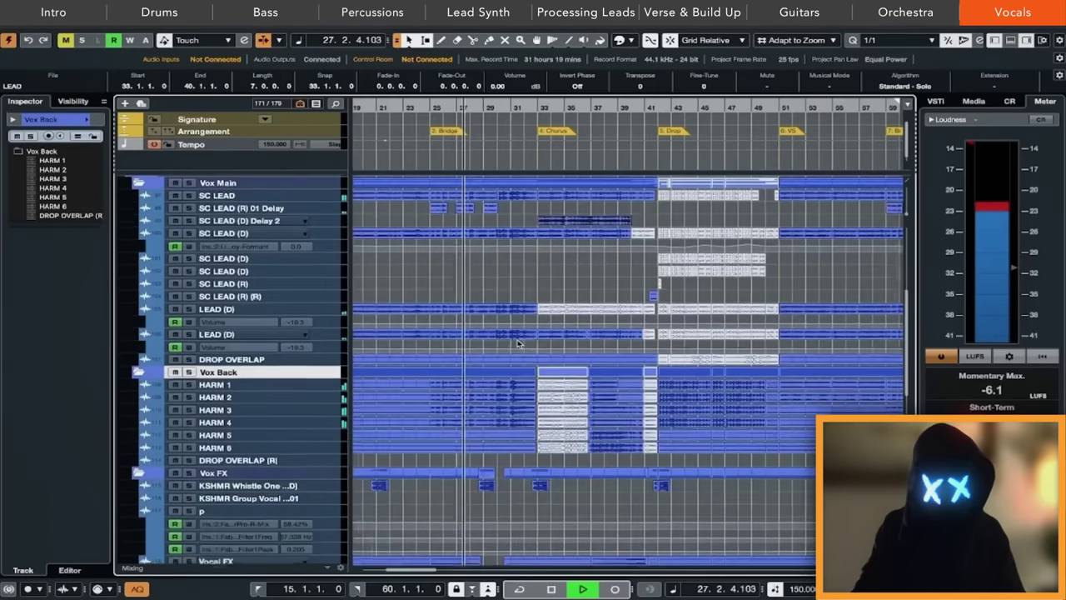
pyautogui.scroll(-5, 516, 344)
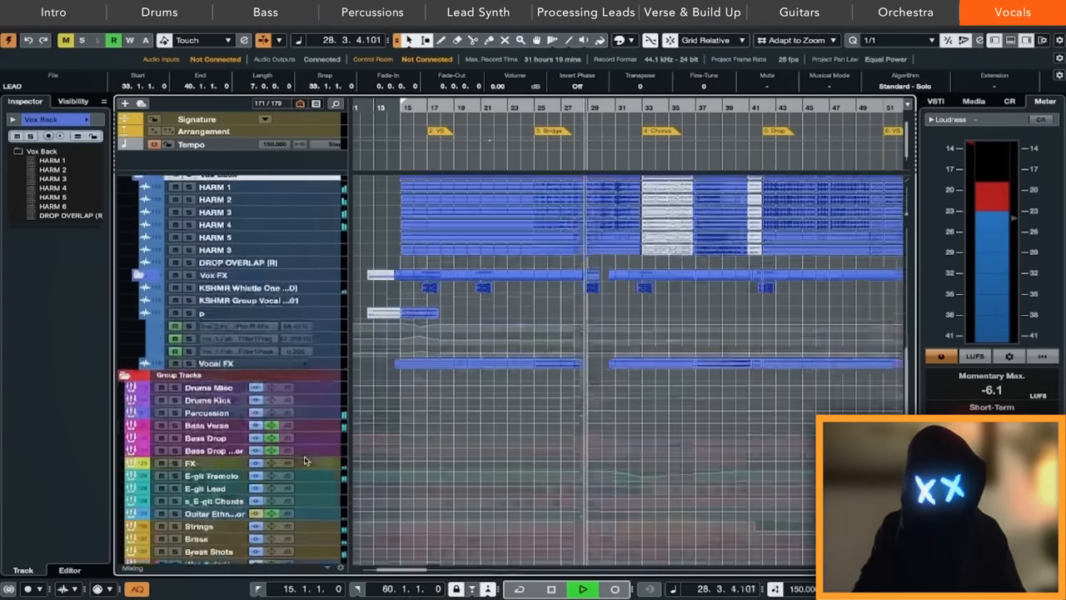
pyautogui.scroll(-3, 516, 344)
pyautogui.scroll(-1, 200, 535)
pyautogui.click(212, 542)
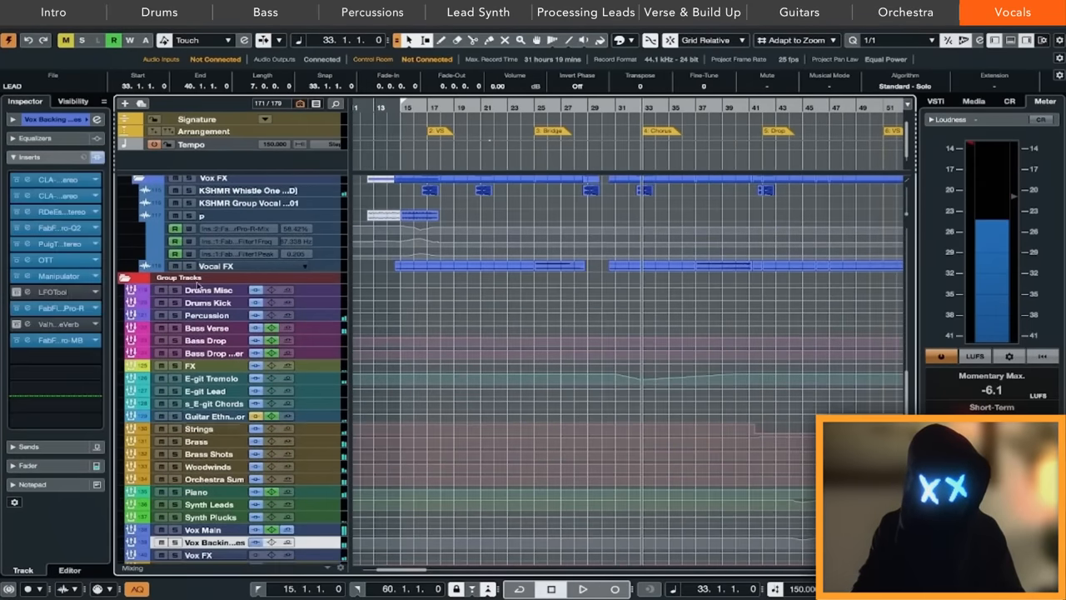
# Step: Show the backing harmonies' Manipulator and Pro-Q 2 EQ inserts, then close the EQ
pyautogui.doubleClick(36, 276)
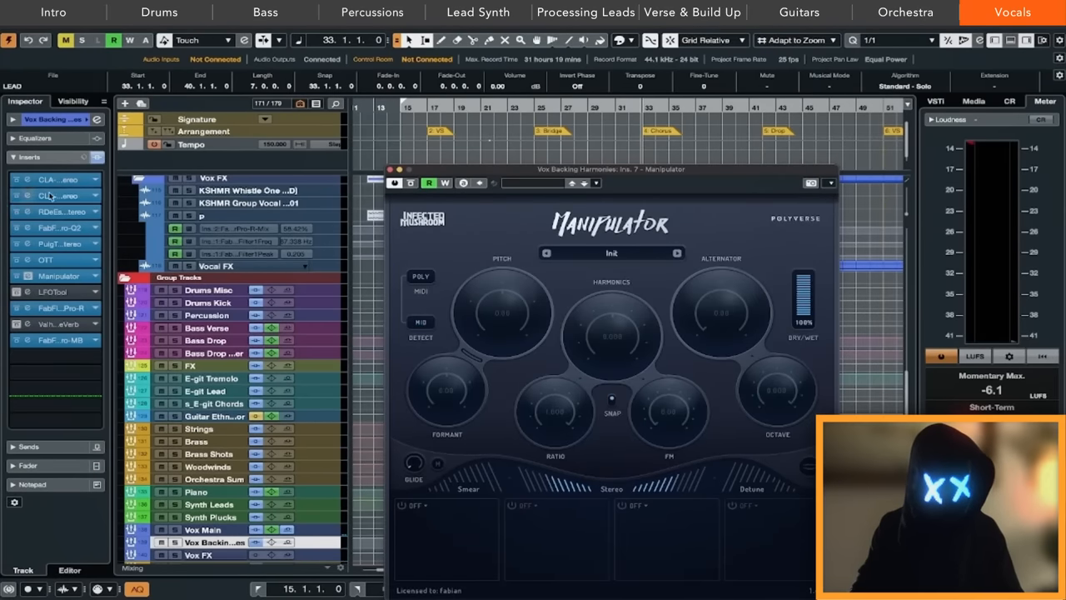
pyautogui.doubleClick(28, 231)
pyautogui.moveTo(654, 187); pyautogui.dragTo(438, 183)
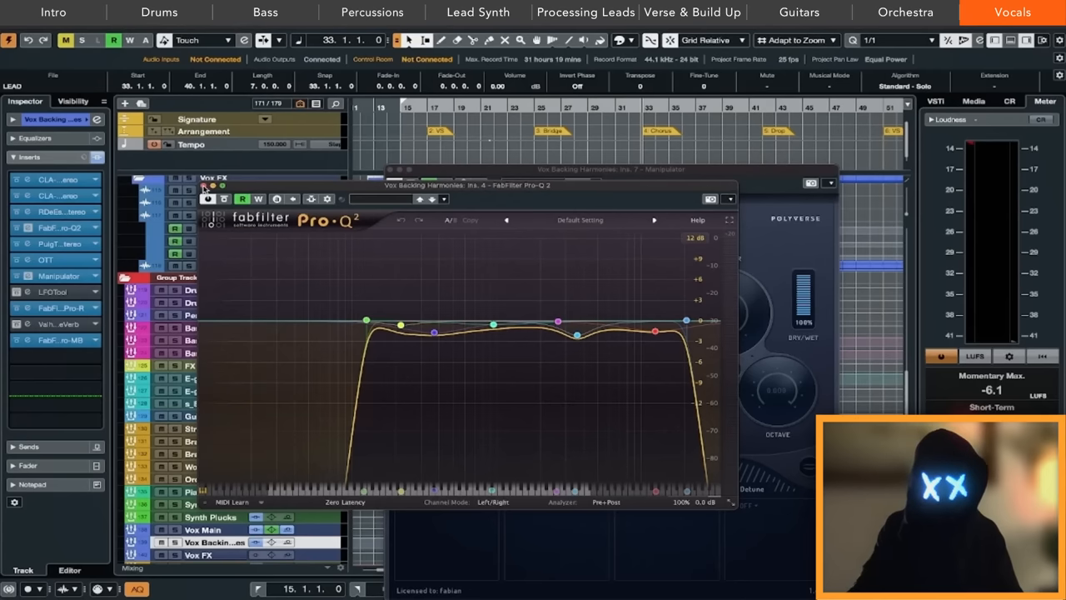
pyautogui.click(205, 187)
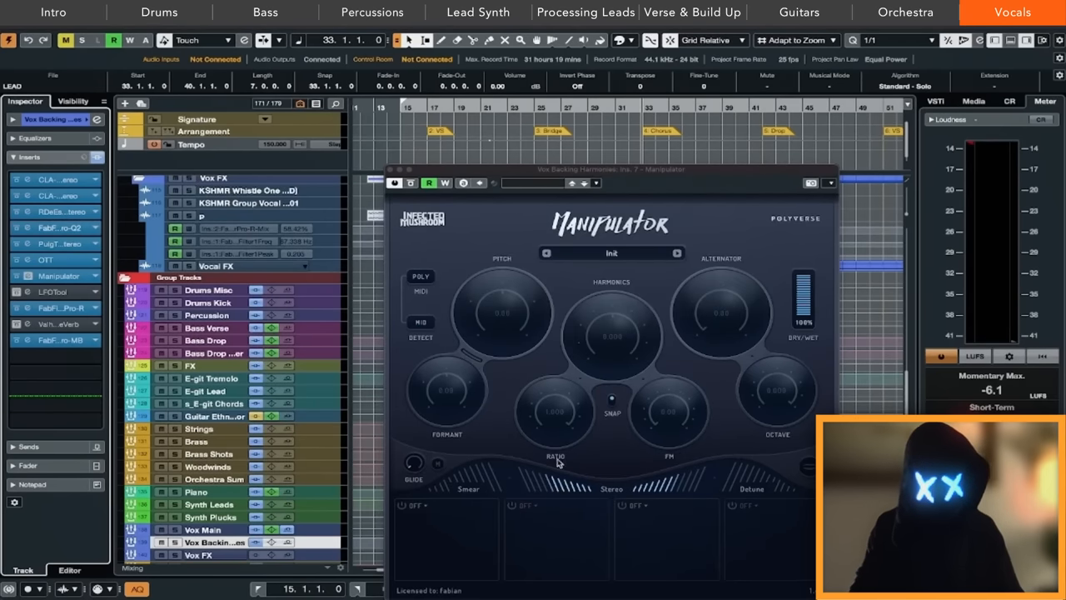
# Step: Show the backing harmonies' Pro-R reverb on the Bright Large Room preset, close it, and move the playhead to bar 17
pyautogui.click(392, 172)
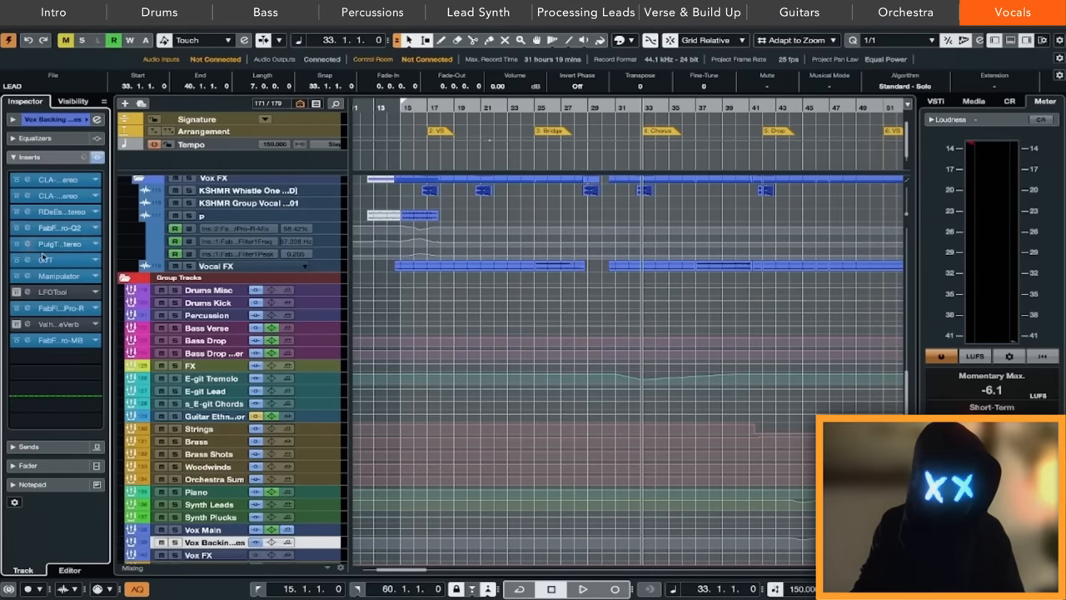
pyautogui.doubleClick(49, 308)
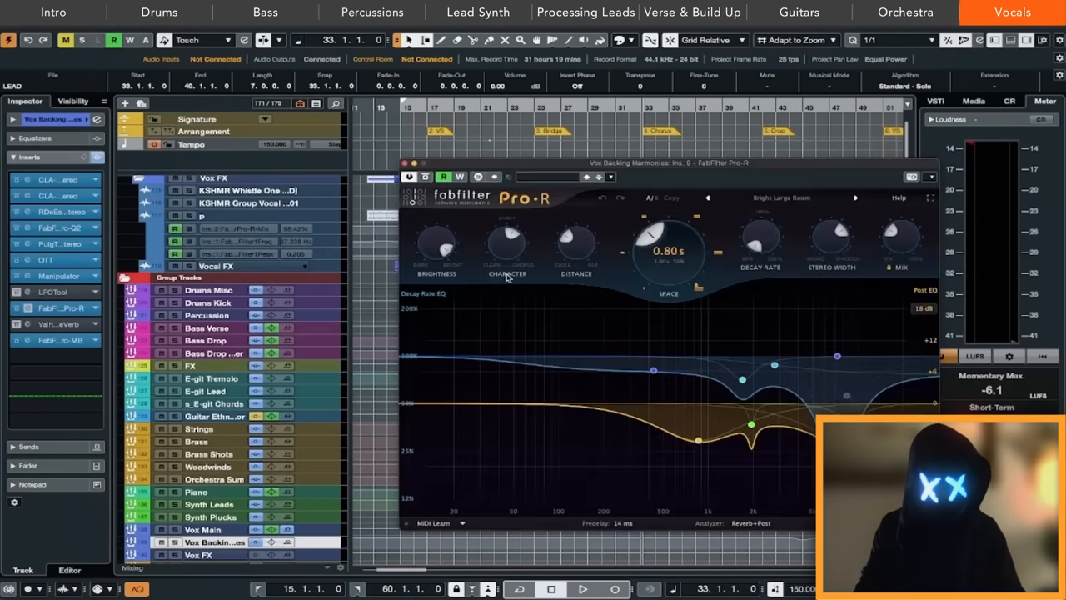
pyautogui.moveTo(729, 166)
pyautogui.mouseDown()
pyautogui.moveTo(500, 126)
pyautogui.moveTo(540, 131)
pyautogui.mouseUp()
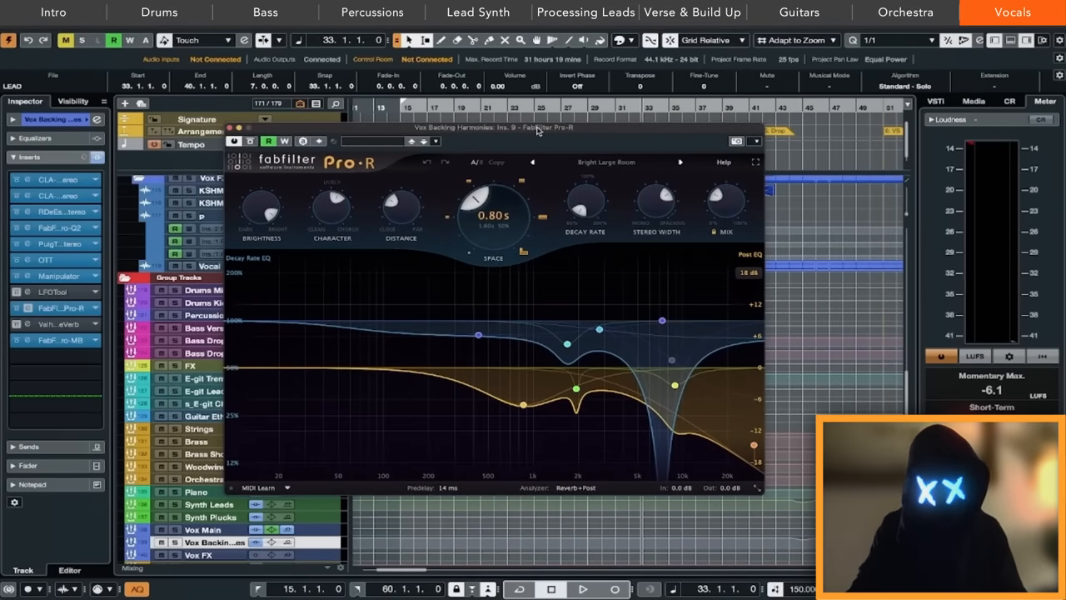
pyautogui.click(606, 161)
pyautogui.moveTo(575, 202)
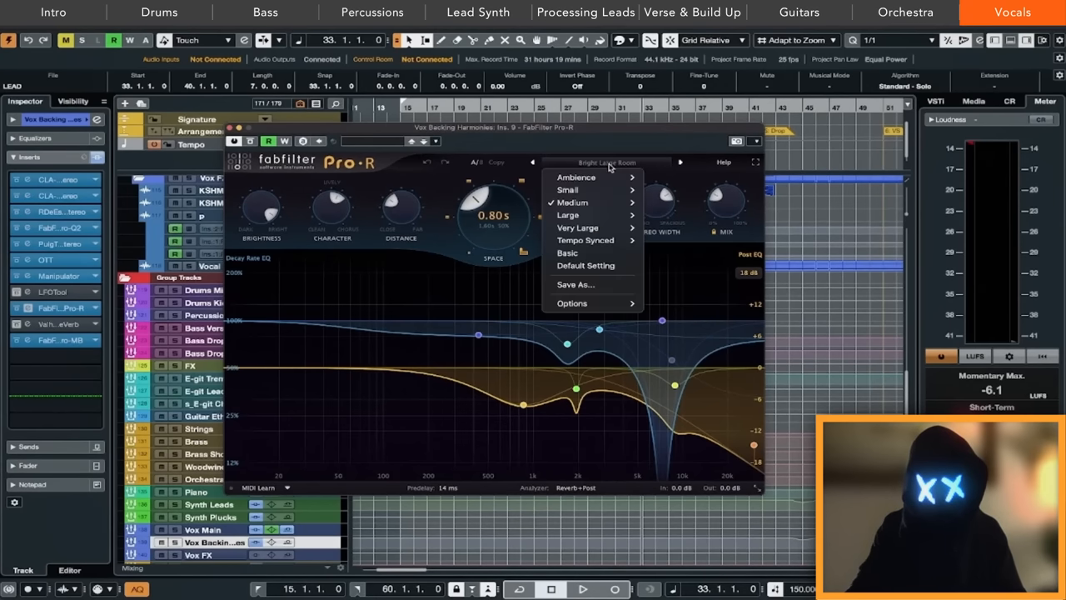
pyautogui.click(547, 131)
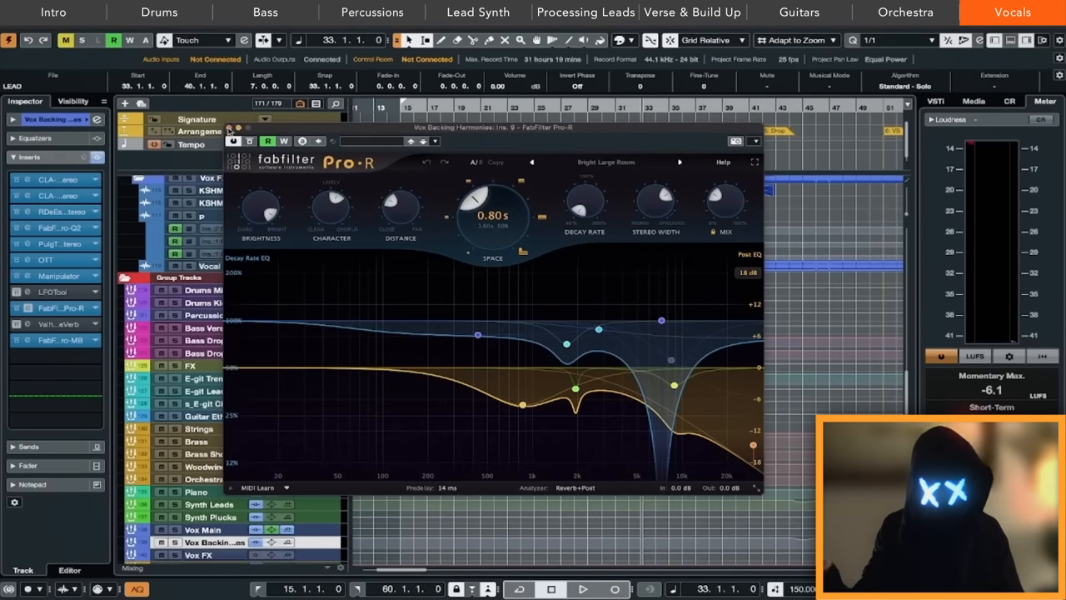
pyautogui.click(229, 131)
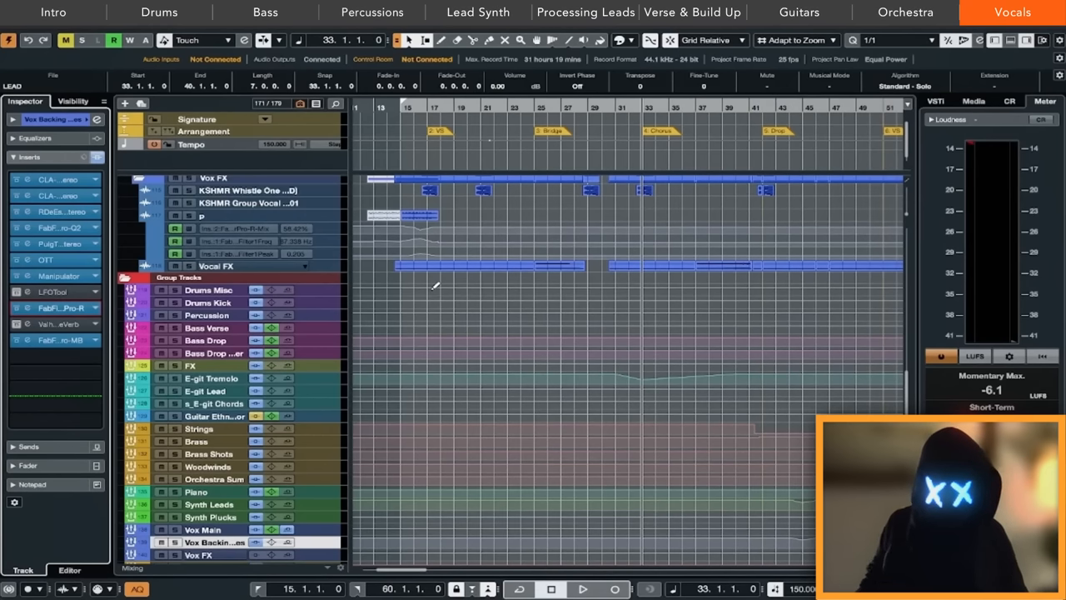
pyautogui.click(434, 285)
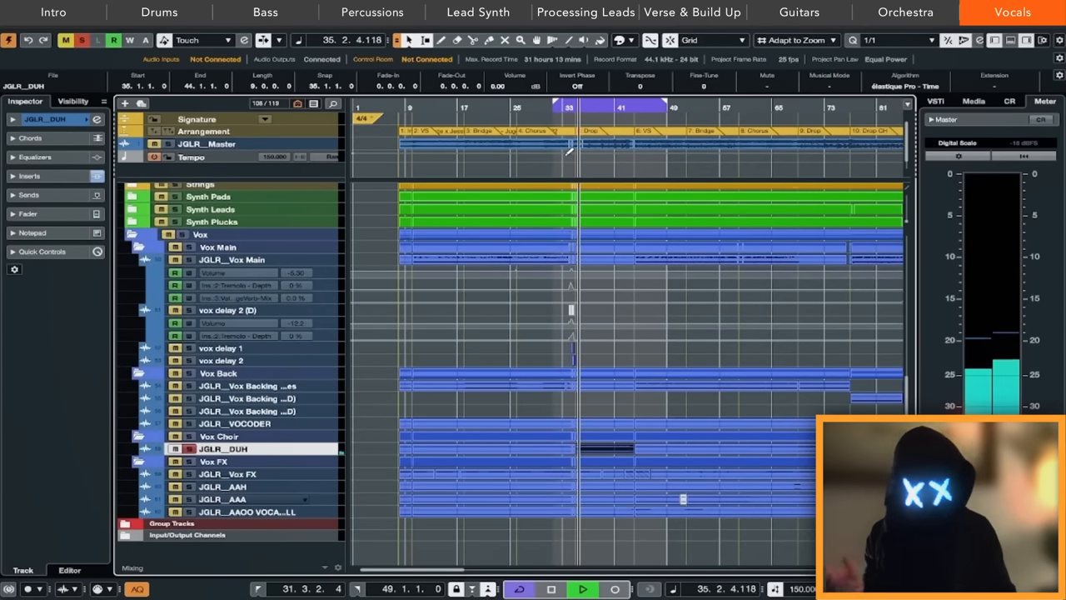
pyautogui.hscroll(2, 485, 301)
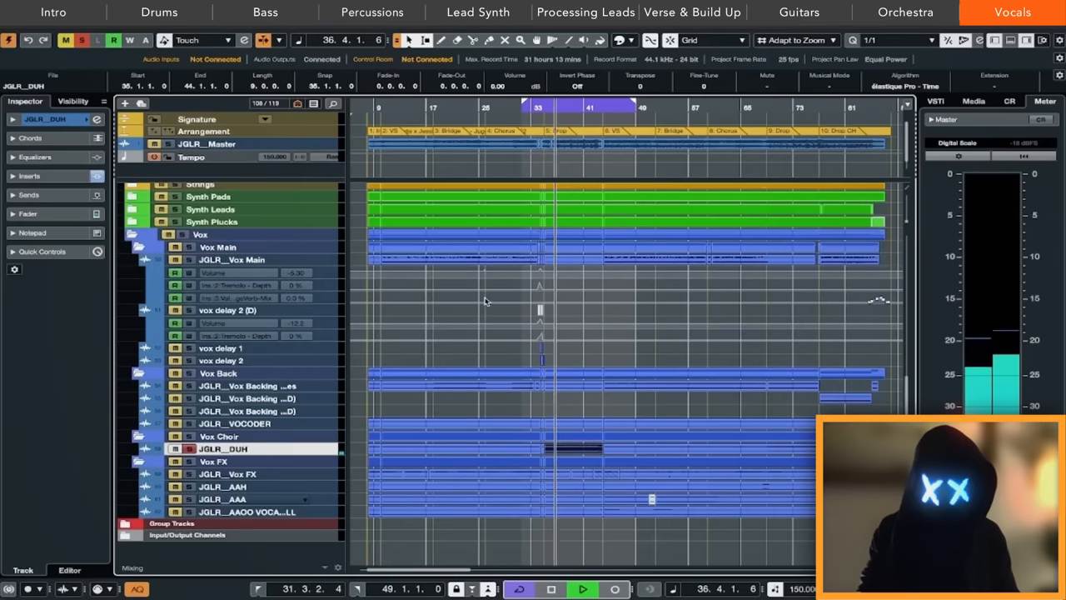
pyautogui.scroll(-2, 486, 300)
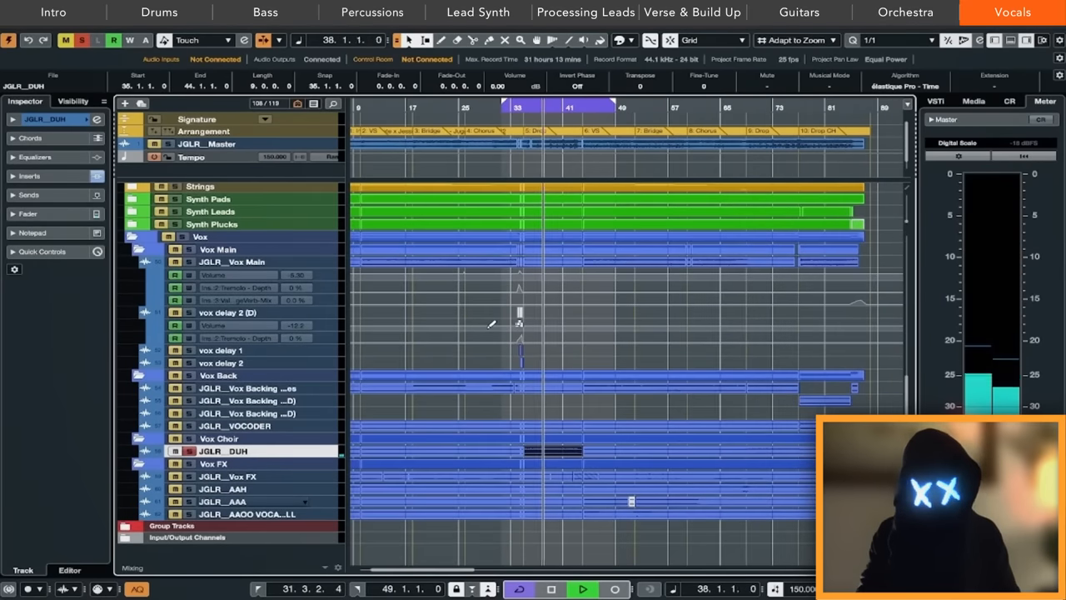
pyautogui.press('space')
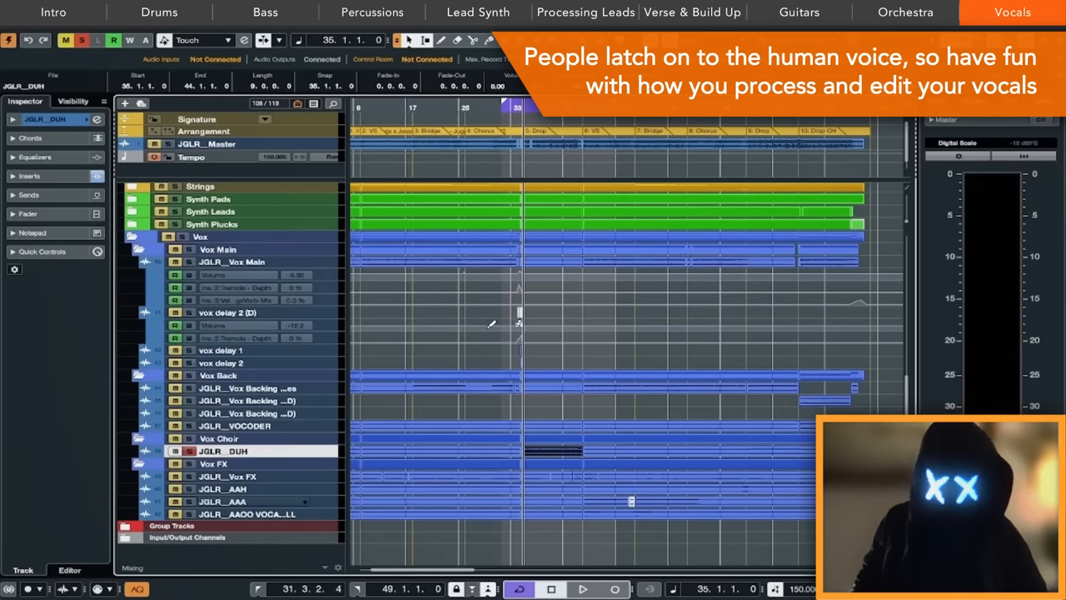
pyautogui.hscroll(-2, 487, 331)
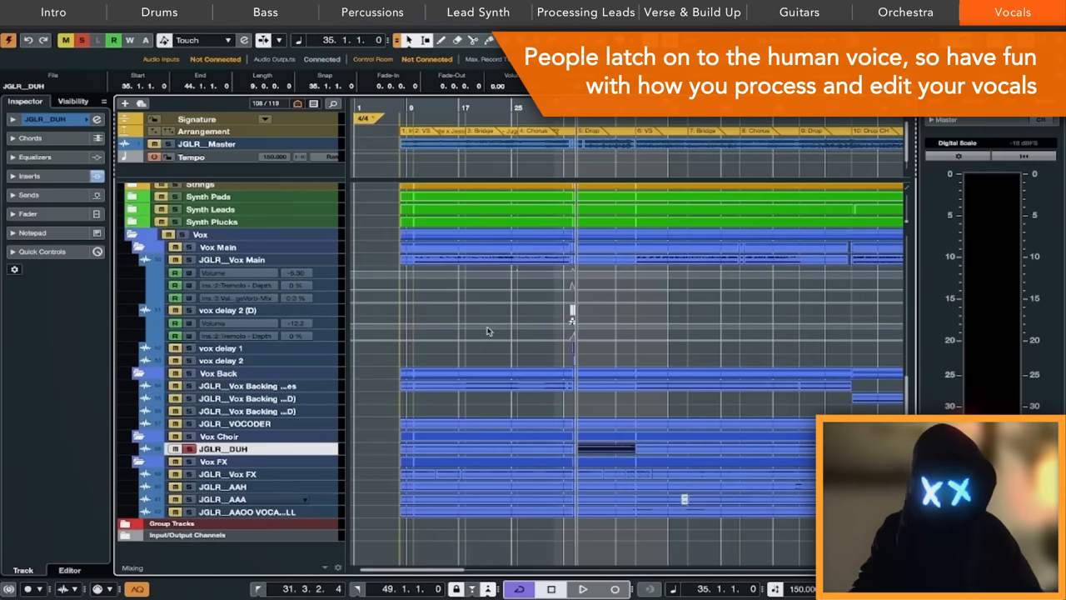
# Step: Zoom in on the vocal tracks, select JGLR_Vox FX, replay briefly from bar 10, then park at bar 30
pyautogui.hotkey('shift', 'f')
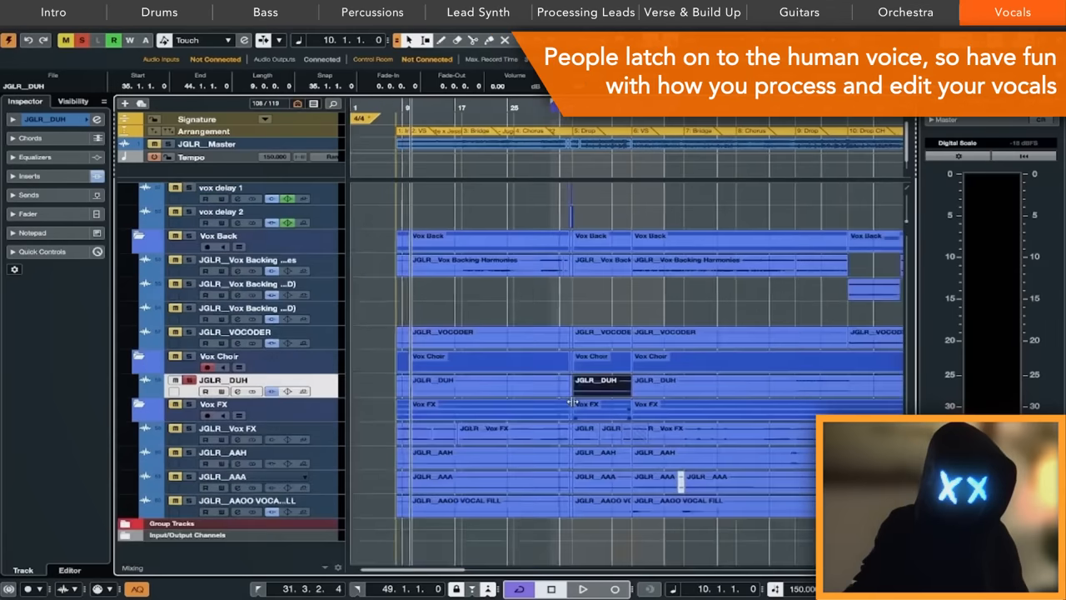
pyautogui.click(571, 428)
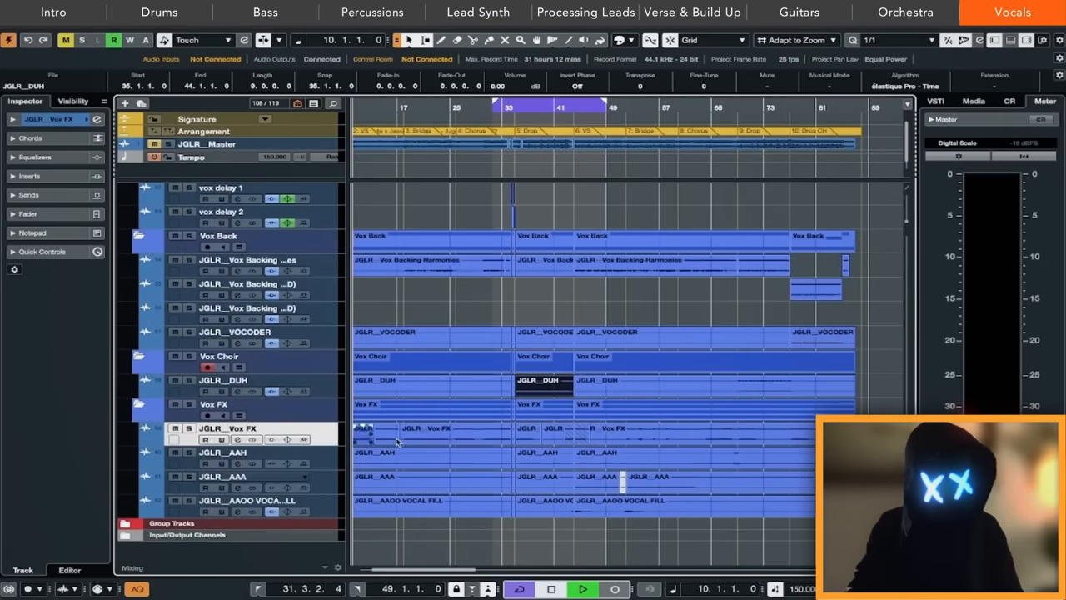
pyautogui.scroll(-2, 542, 250)
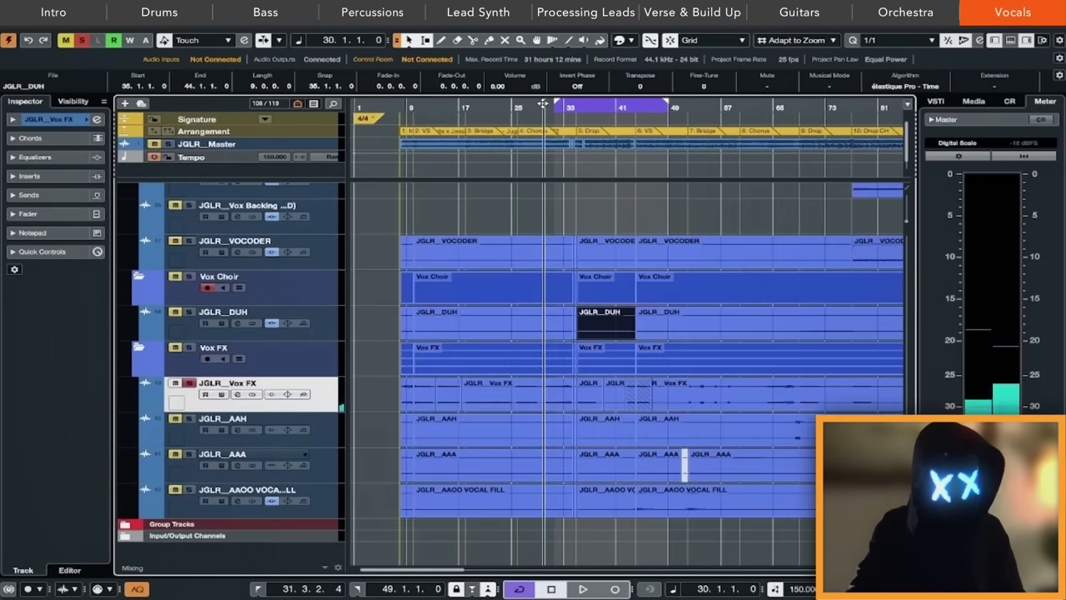
pyautogui.click(413, 106)
pyautogui.press('space')
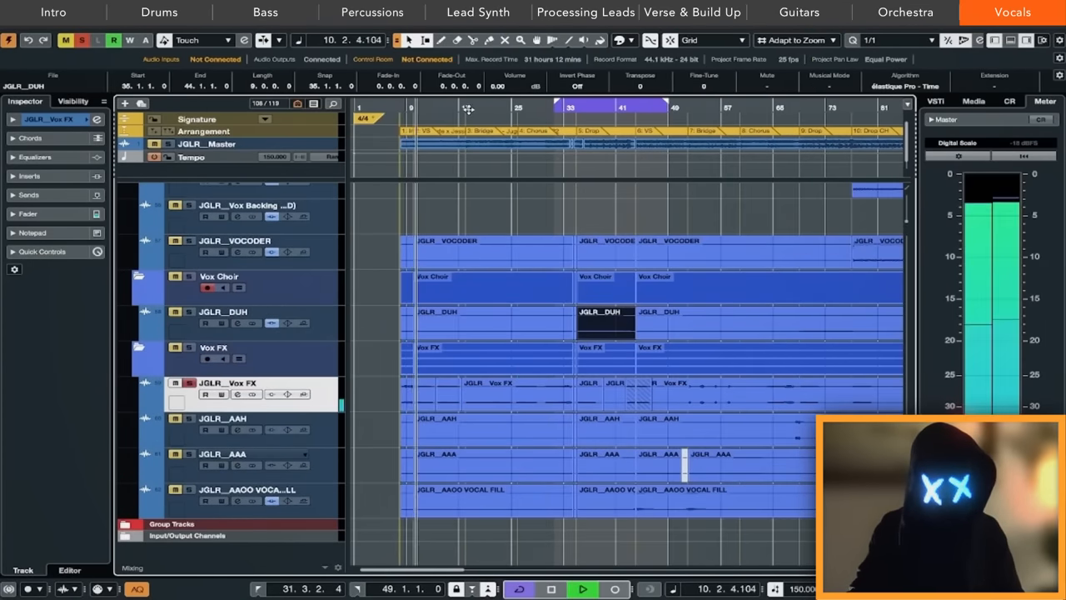
pyautogui.press('space')
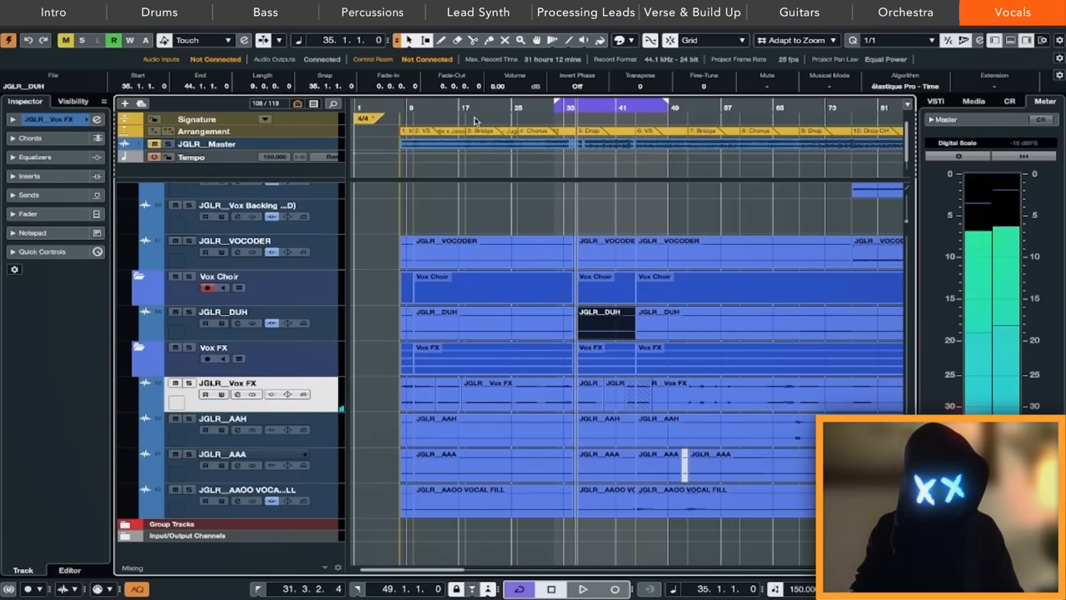
pyautogui.click(546, 108)
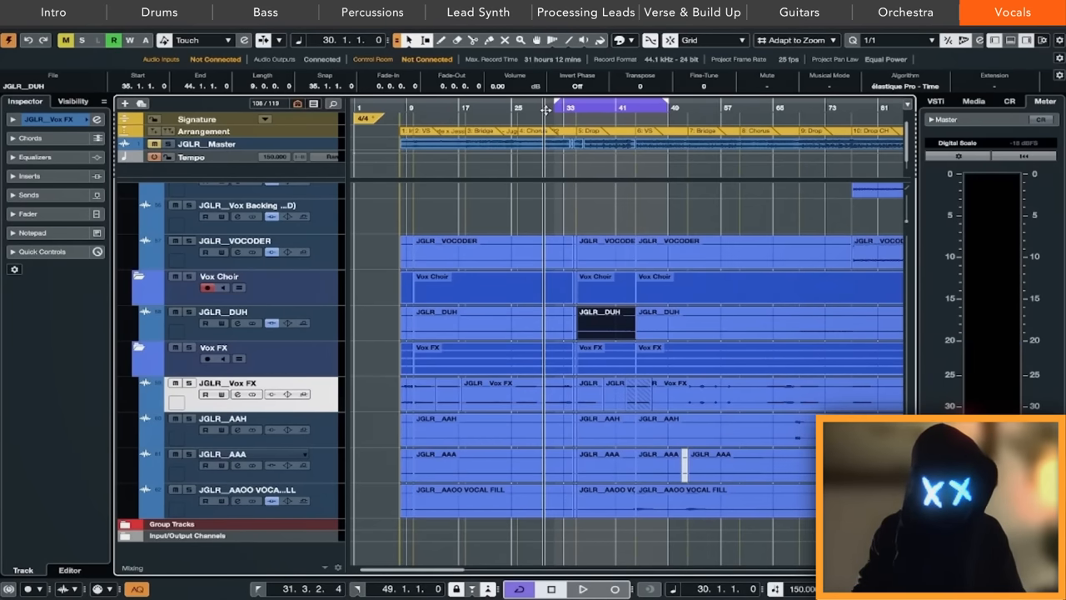
pyautogui.moveTo(546, 109); pyautogui.dragTo(573, 240)
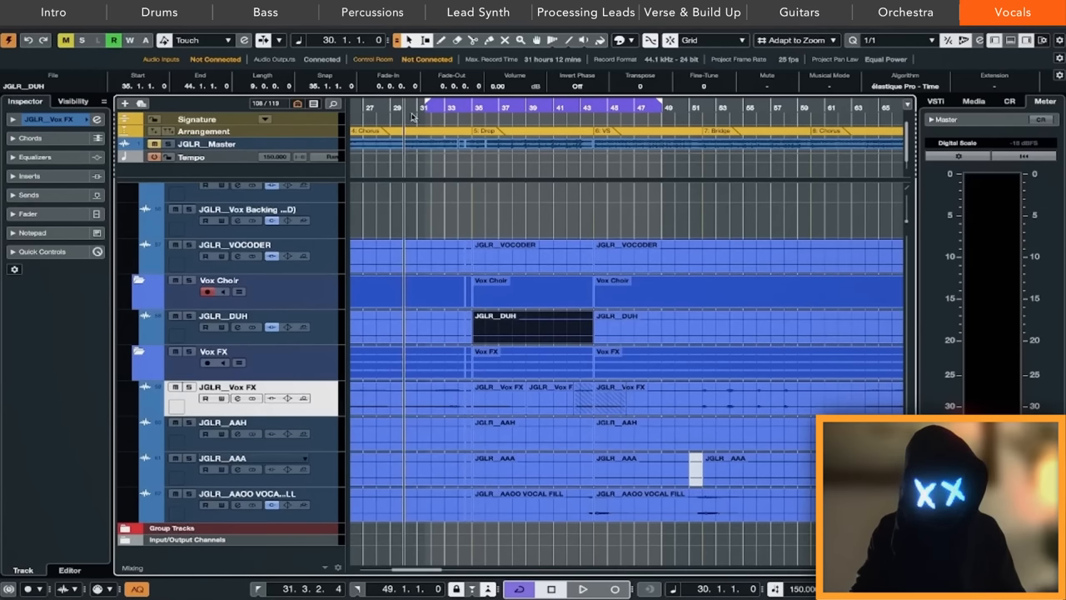
pyautogui.click(416, 109)
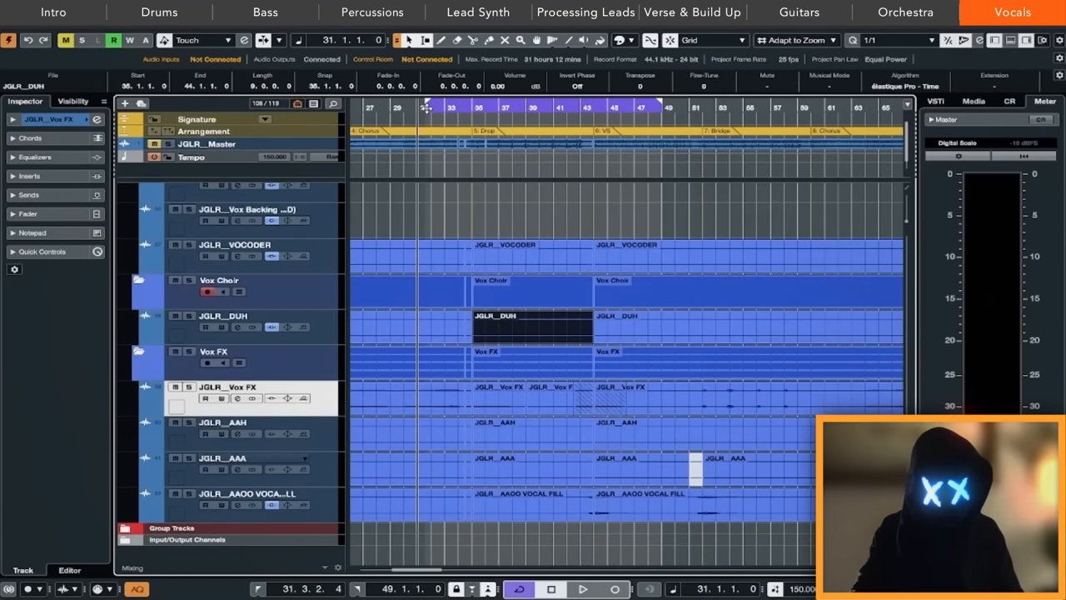
pyautogui.click(426, 106)
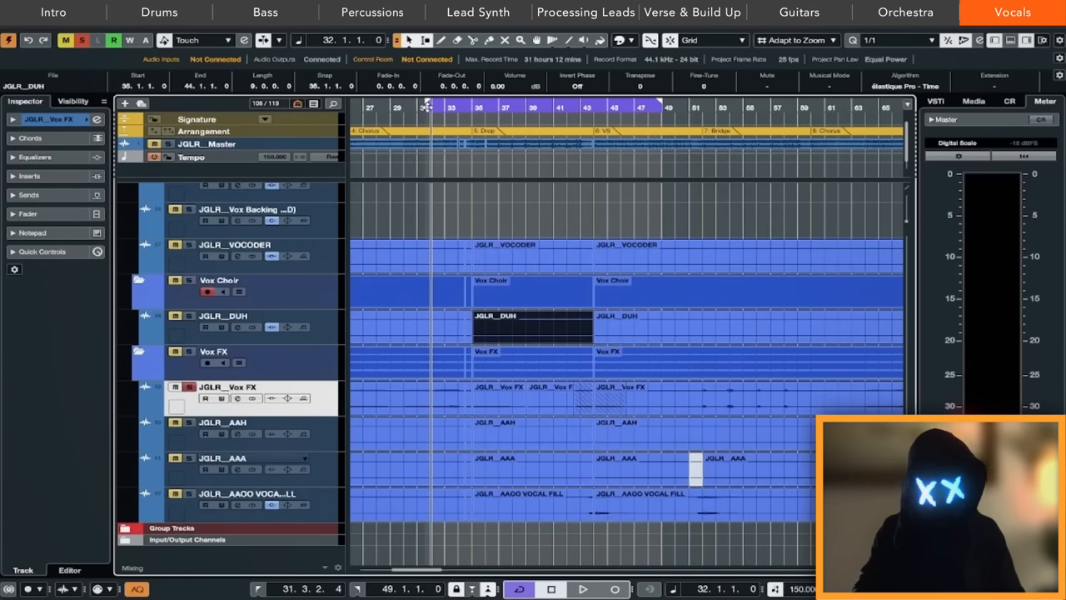
pyautogui.press('space')
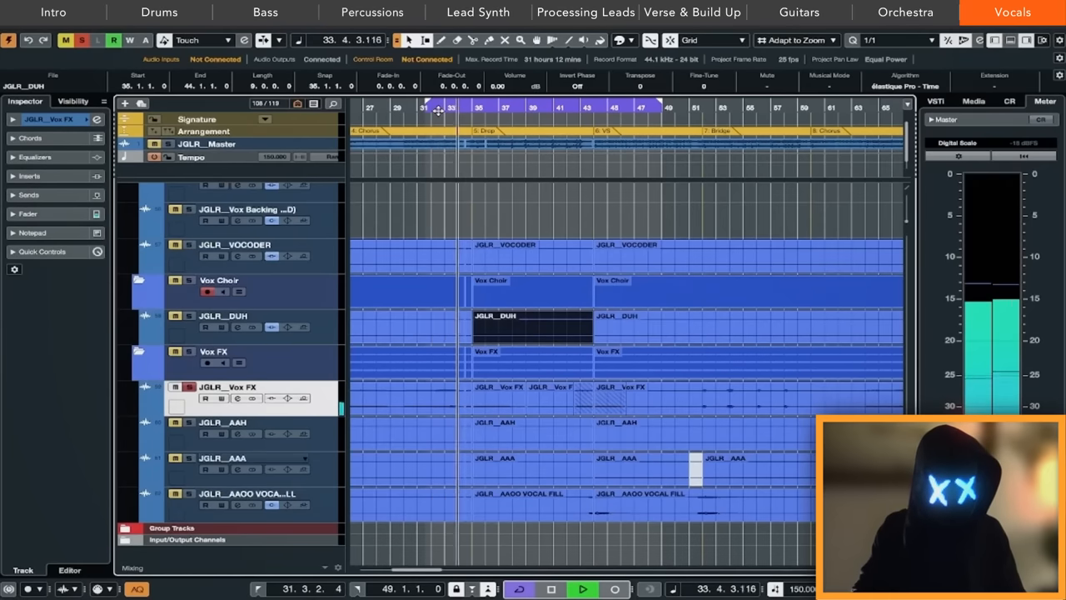
pyautogui.press('space')
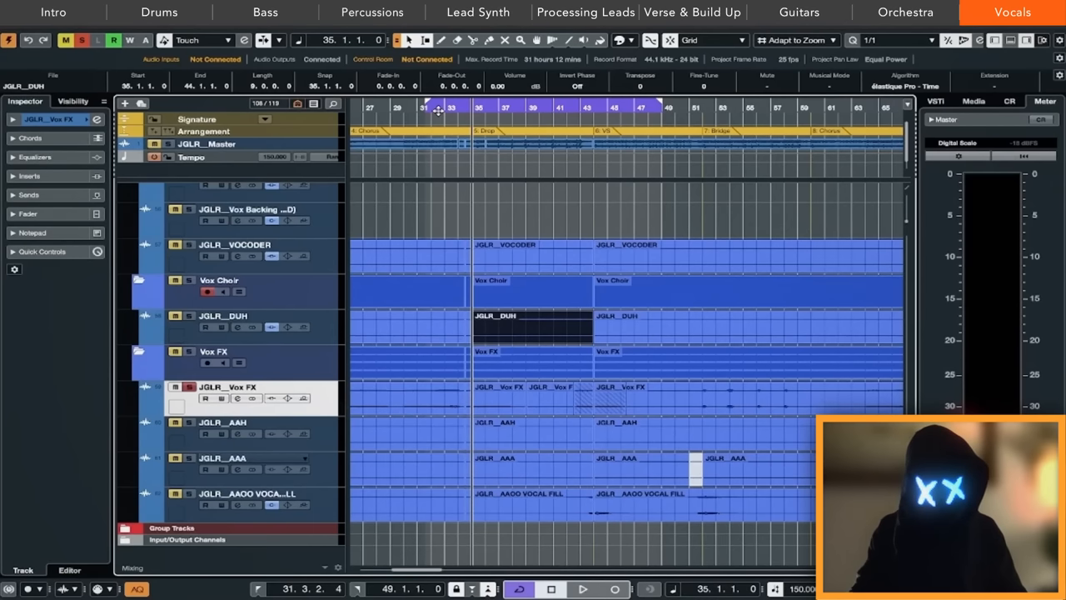
pyautogui.click(425, 107)
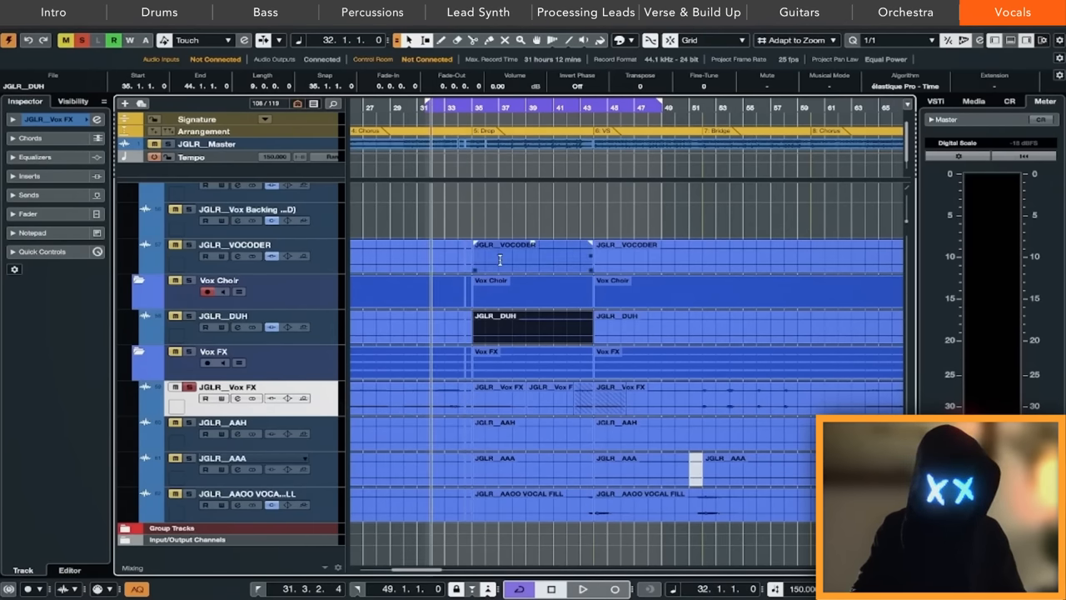
pyautogui.press('space')
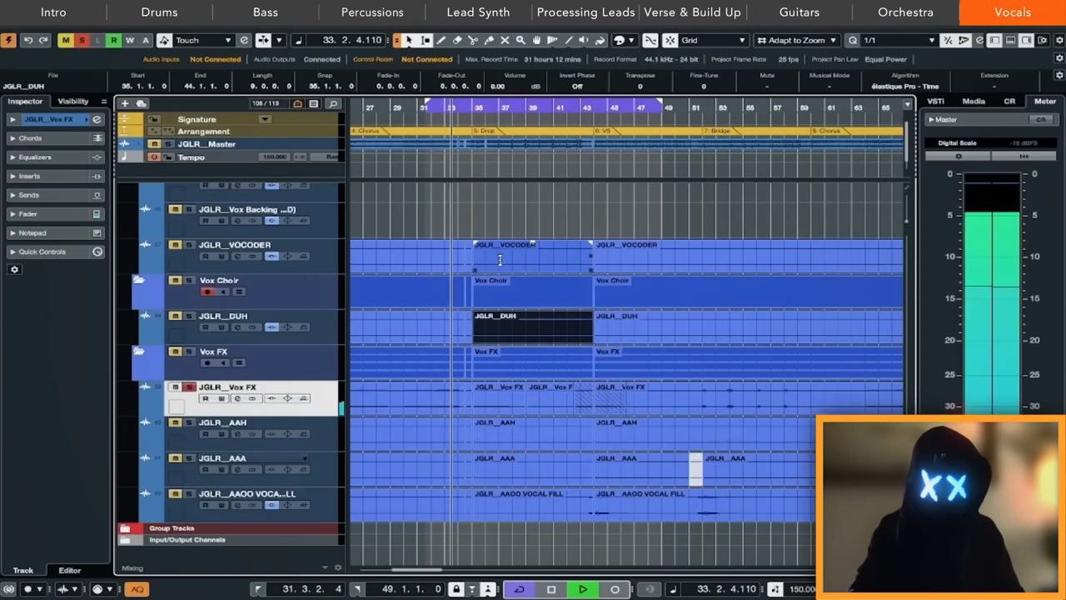
pyautogui.press('space')
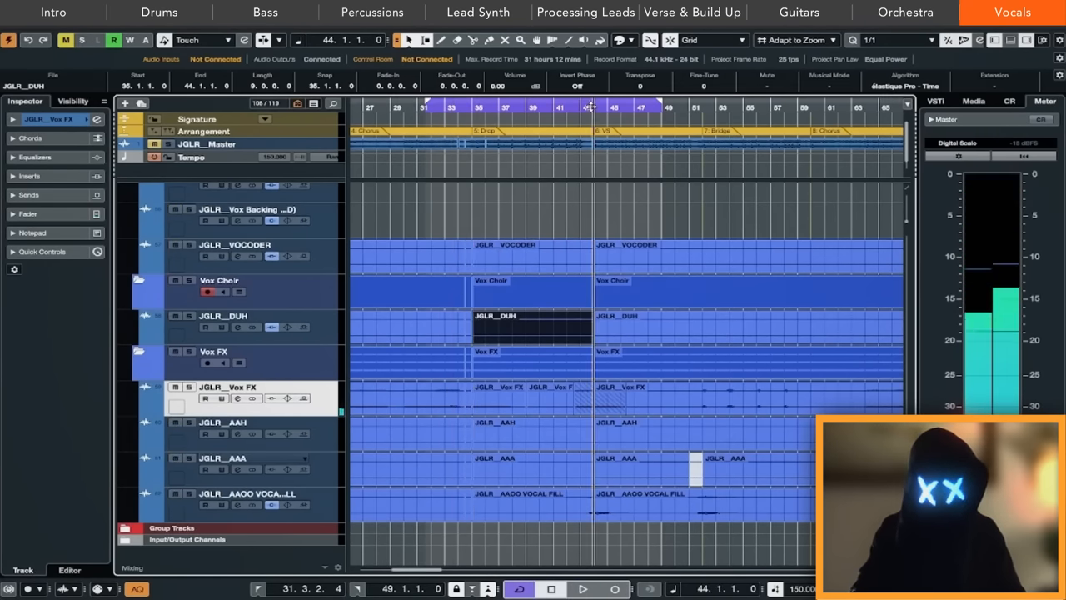
# Step: Solo the AAOO VOCAL FILL track and play from bar 43, then move on to JGLR_Vox FX at bar 51
pyautogui.click(586, 107)
pyautogui.click(320, 500)
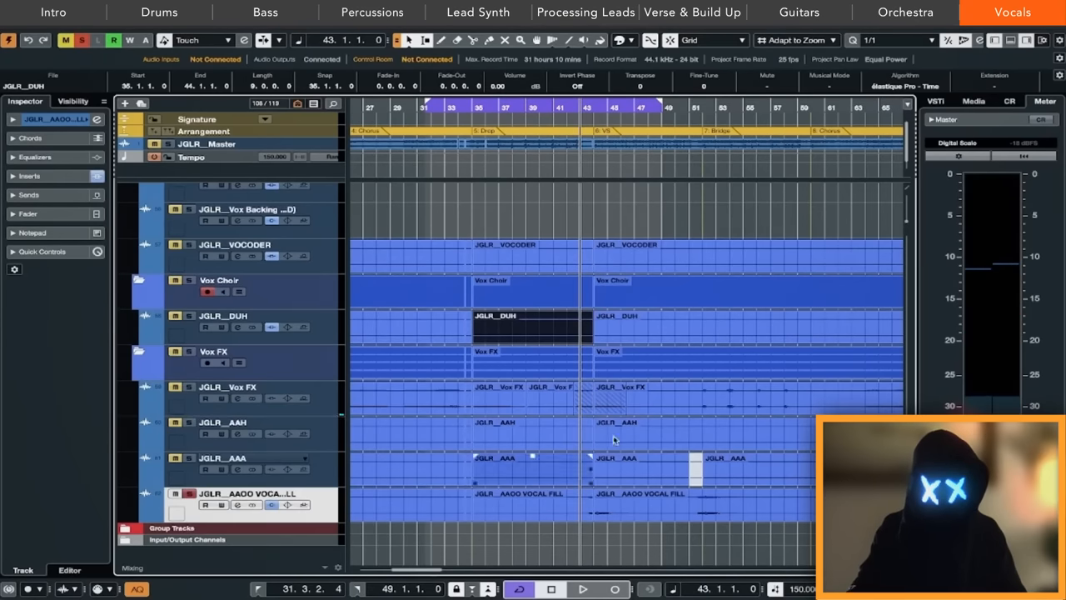
pyautogui.press('s')
pyautogui.press('space')
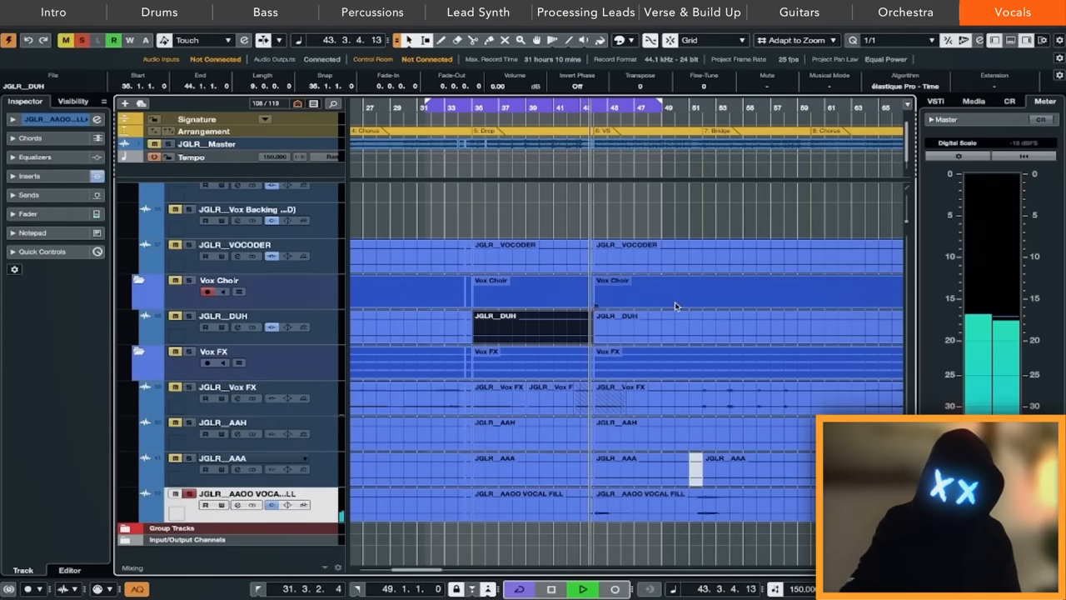
pyautogui.hscroll(5, 675, 305)
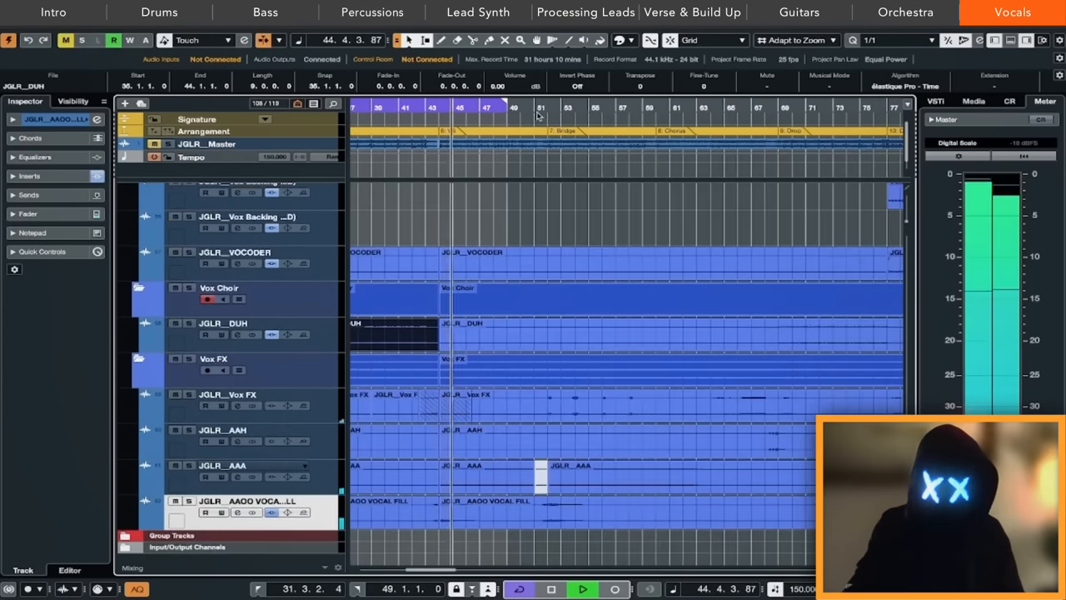
pyautogui.click(533, 108)
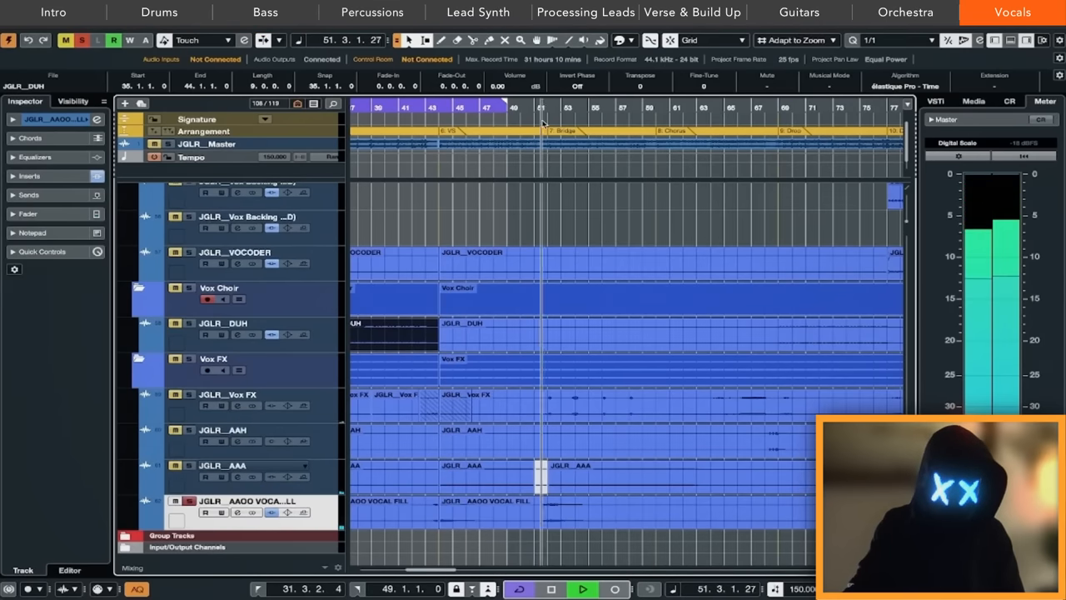
pyautogui.press('Up')
pyautogui.press('Up')
pyautogui.press('Up')
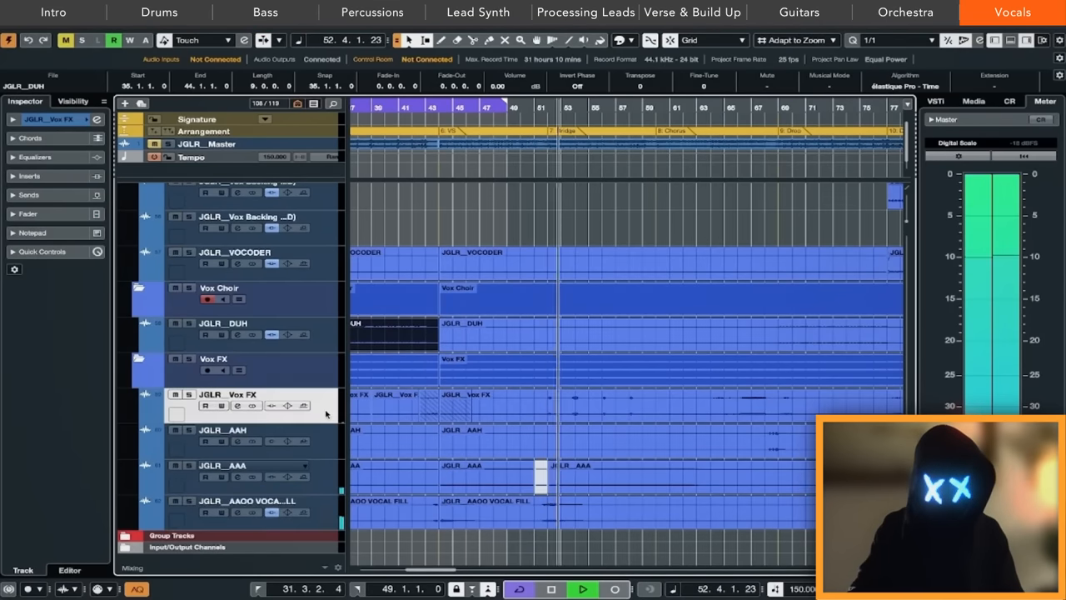
pyautogui.press('space')
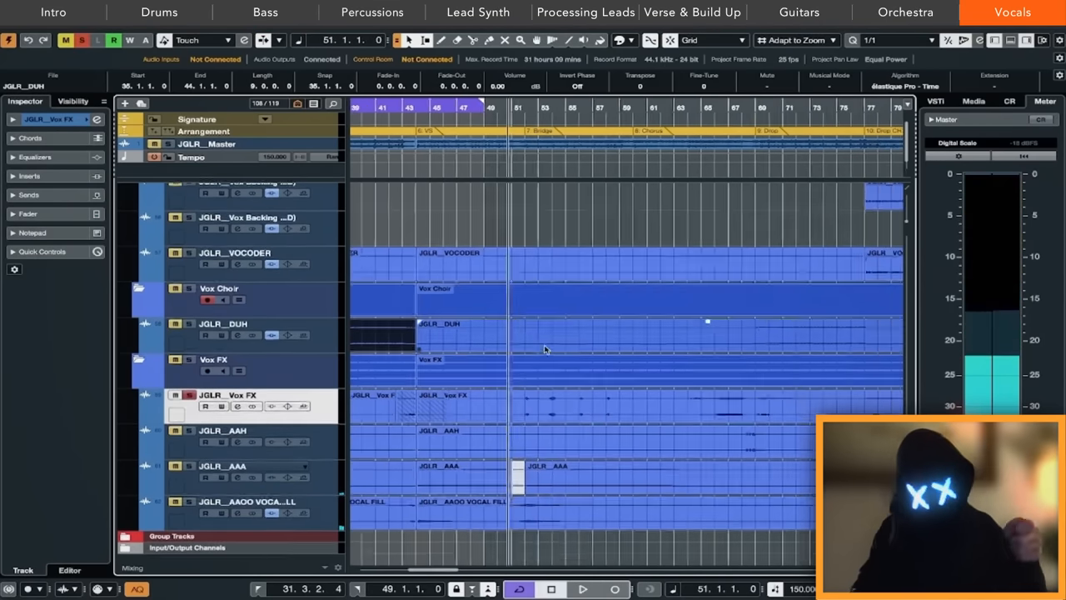
# Step: Play the effects vocals from bar 51 past bar 67, select JGLR_AAH and zoom out to see every Vox track
pyautogui.press('h')
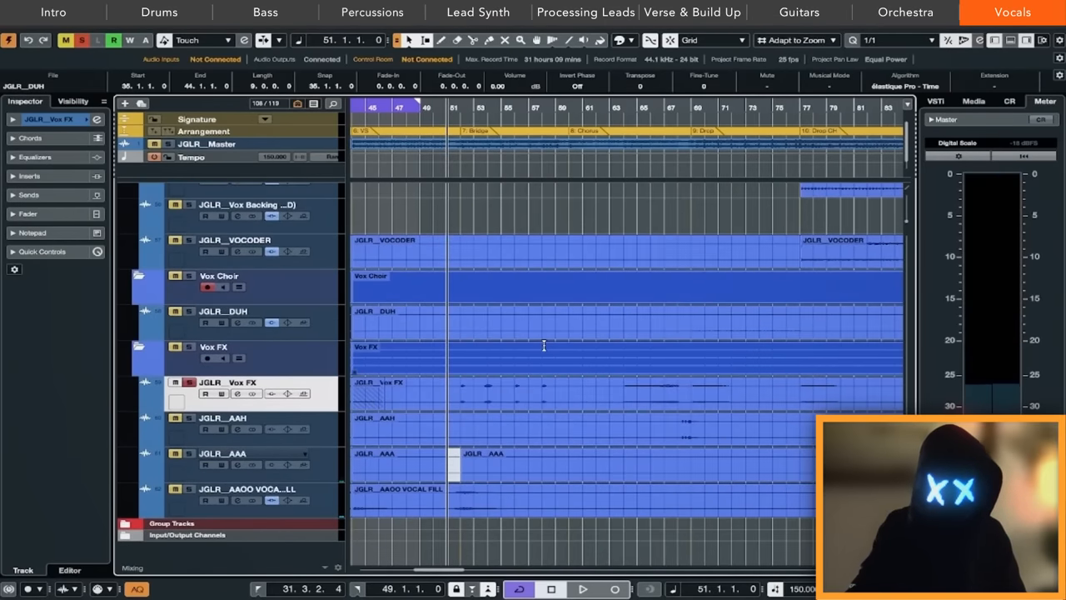
pyautogui.press('space')
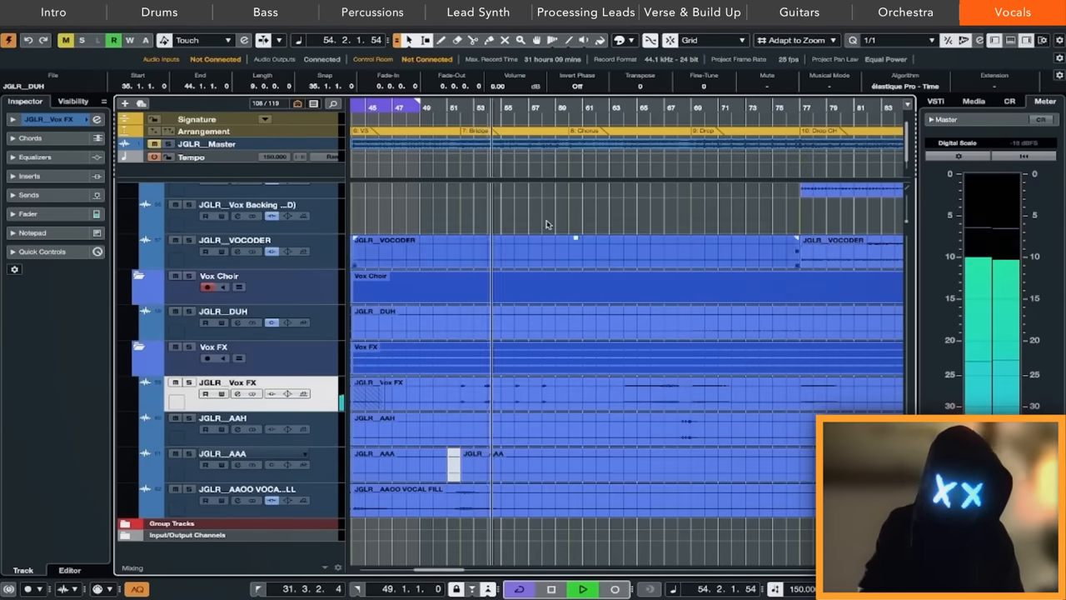
pyautogui.scroll(-1, 645, 408)
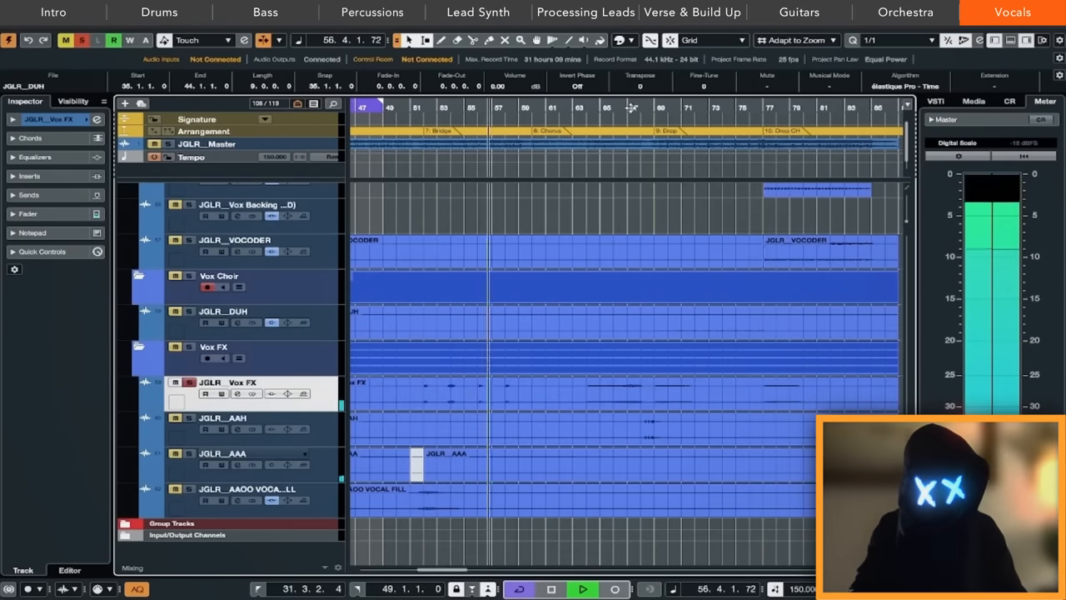
pyautogui.click(629, 492)
pyautogui.click(696, 457)
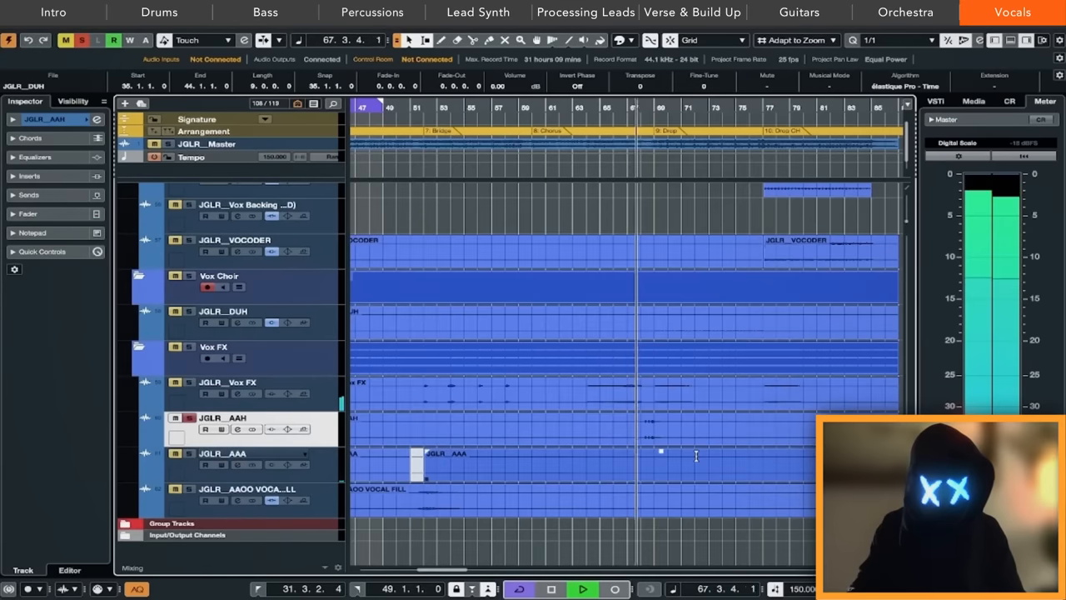
pyautogui.press('g')
pyautogui.press('g')
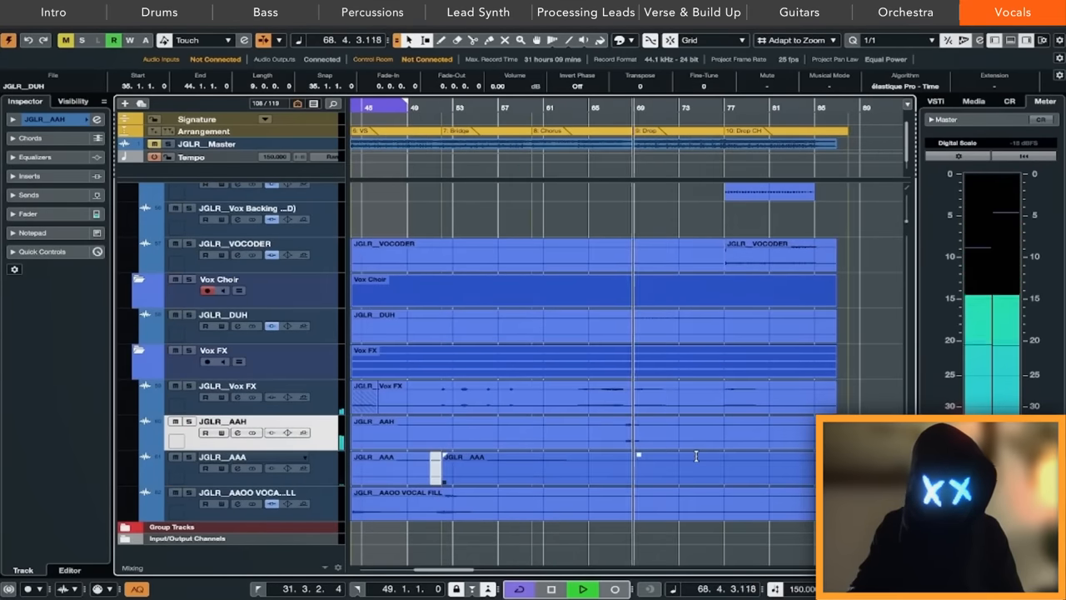
pyautogui.press('g')
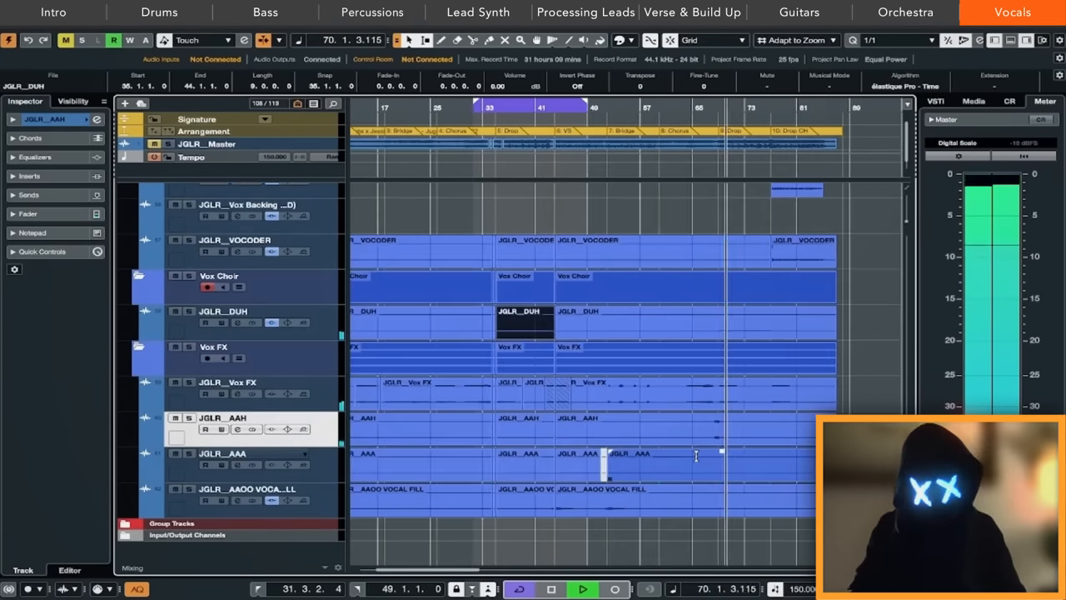
pyautogui.press('g')
pyautogui.hotkey('shift', 'g')
pyautogui.hotkey('shift', 'g')
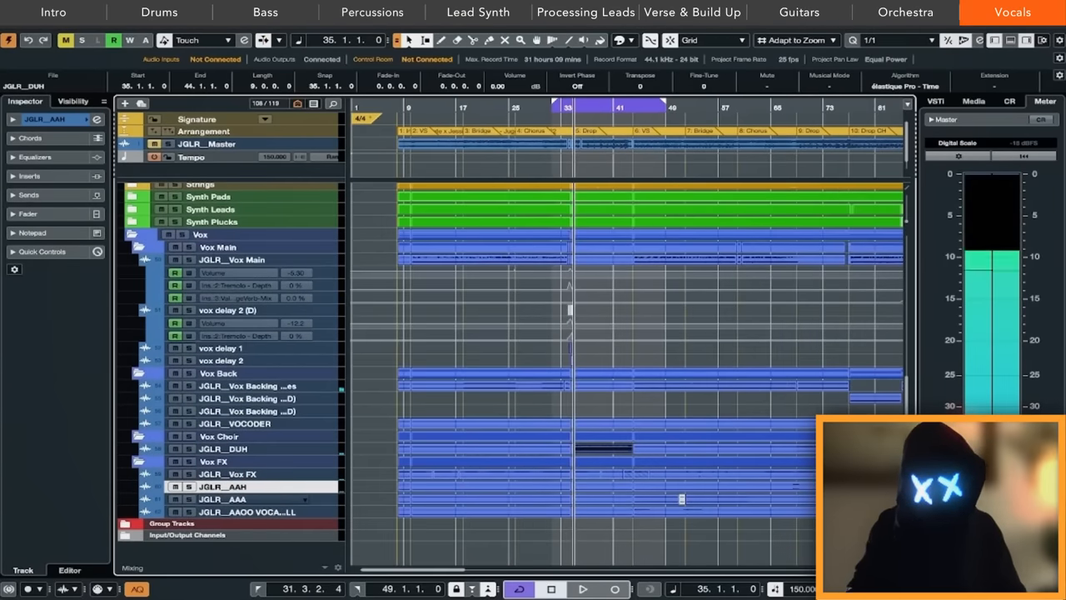
# Step: Play the full Vox folder stack from bar 10, stop, and zoom out to the whole project
pyautogui.click(398, 109)
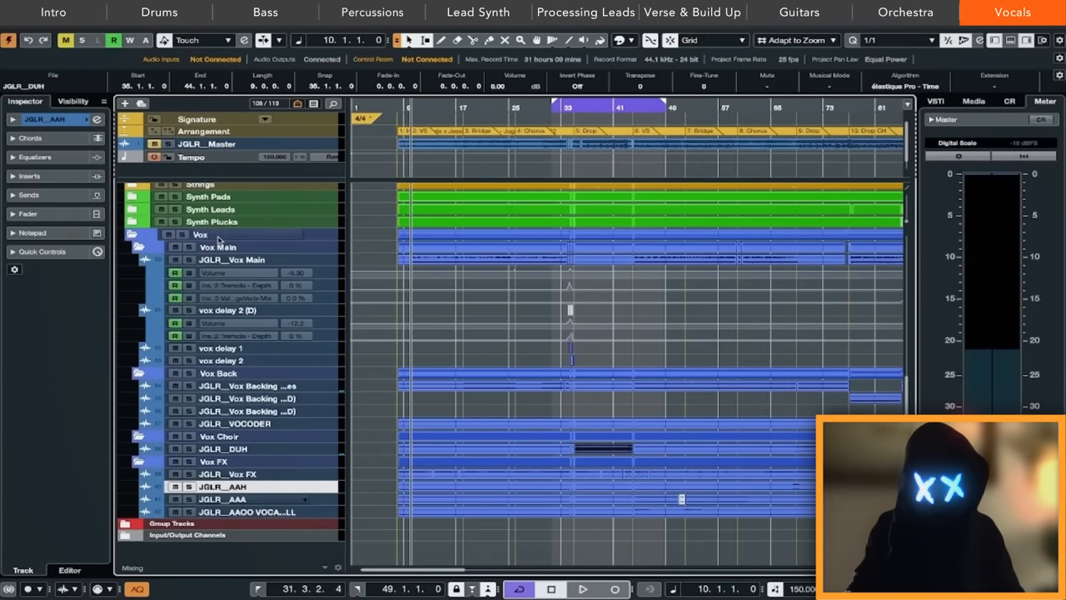
pyautogui.click(218, 235)
pyautogui.press('space')
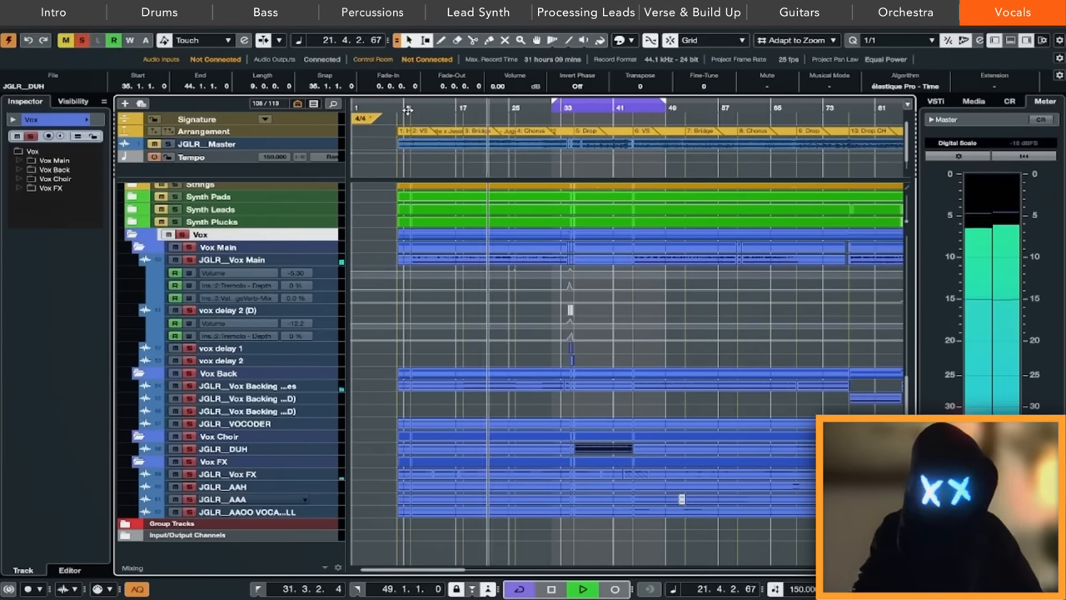
pyautogui.hscroll(2, 408, 108)
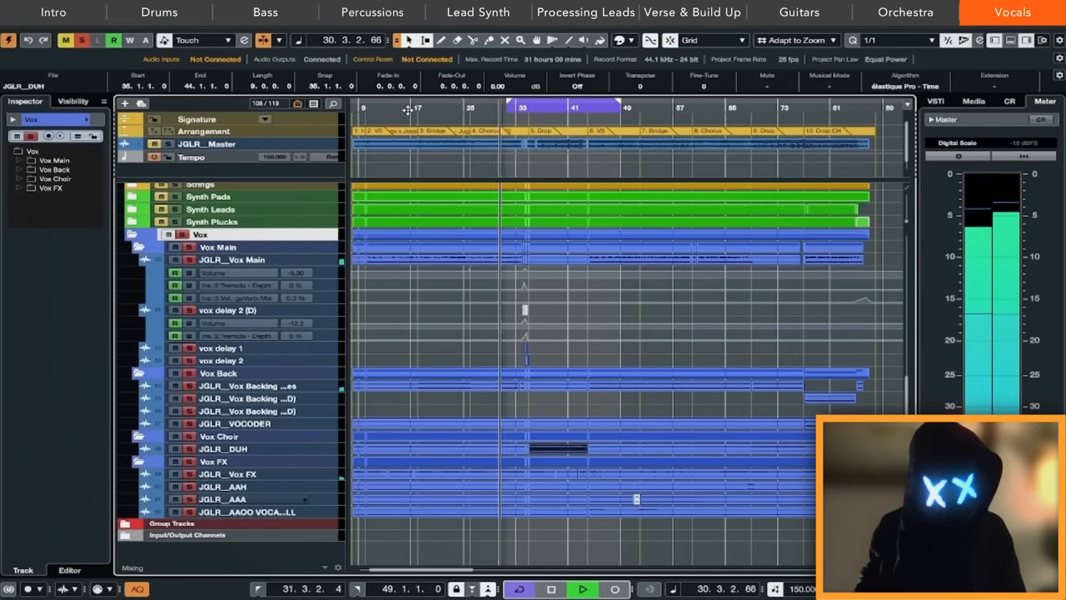
pyautogui.scroll(1, 408, 109)
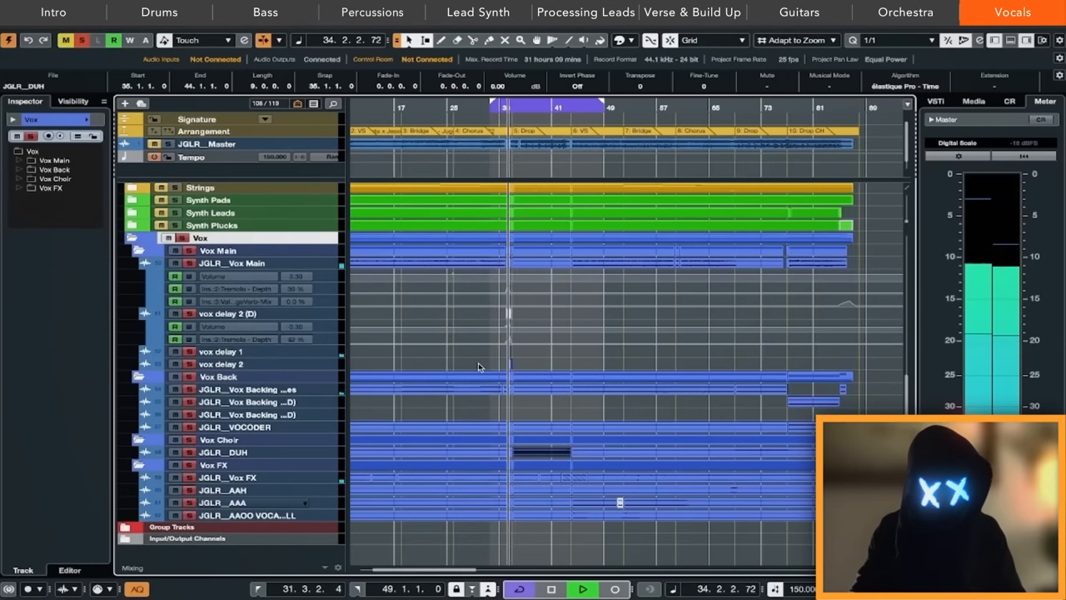
pyautogui.press('space')
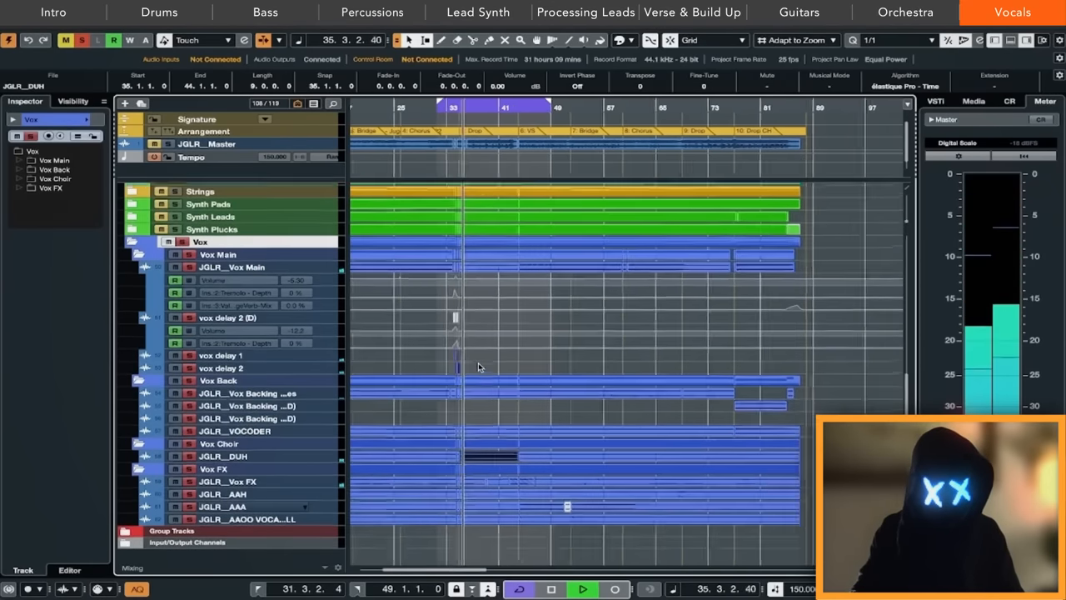
pyautogui.hotkey('shift', 'f')
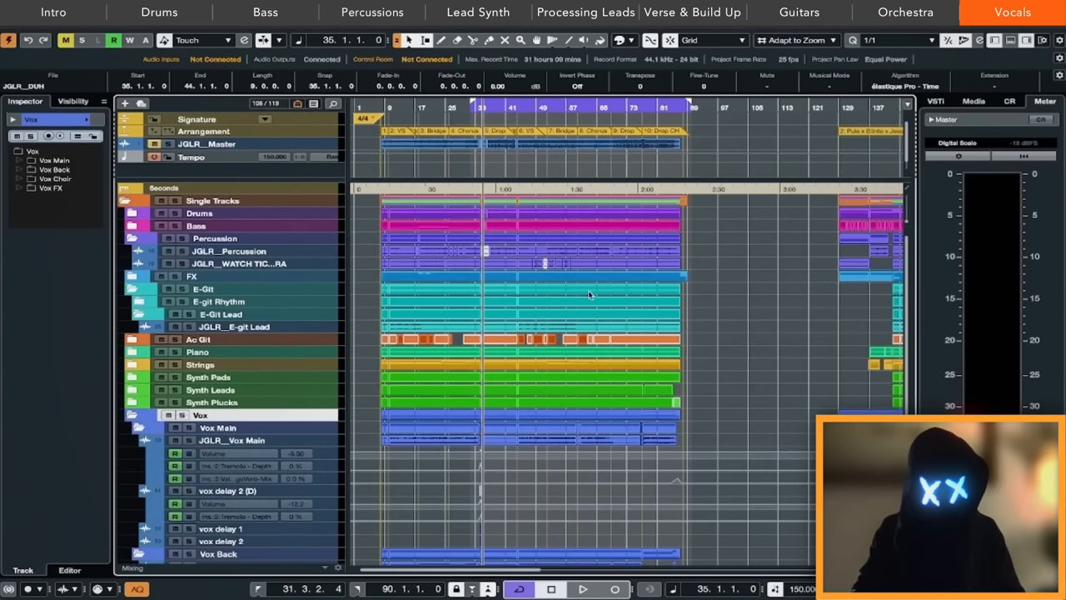